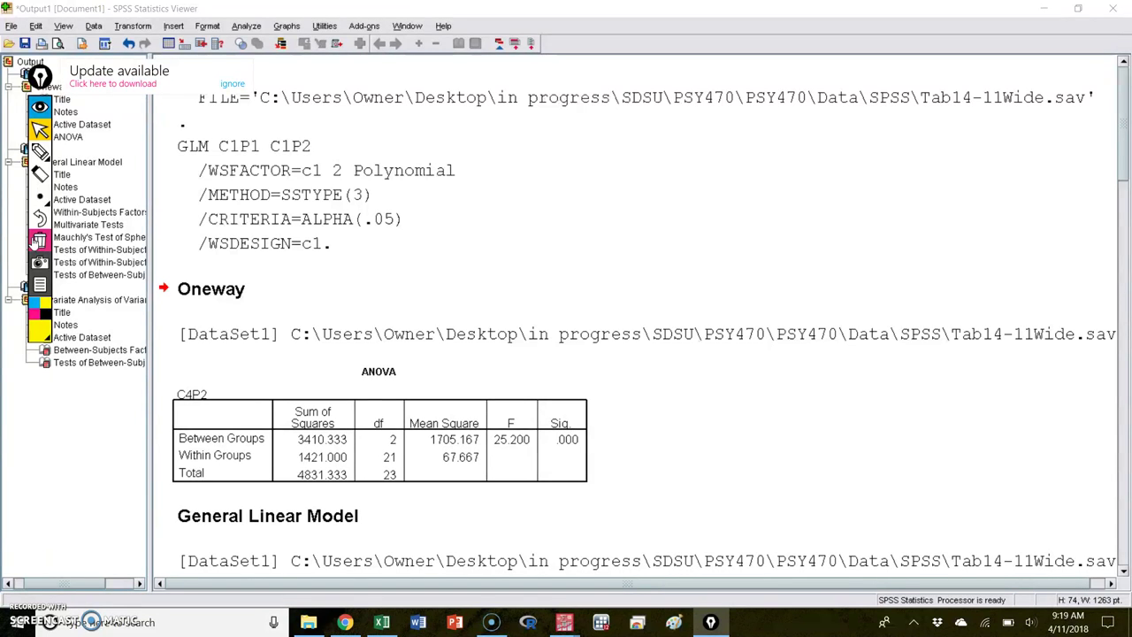
With the yellow pen, circle the Oneway ANOVA table and its Sig. column, and label that column with a handwritten P
{"action": "key", "text": "p"}
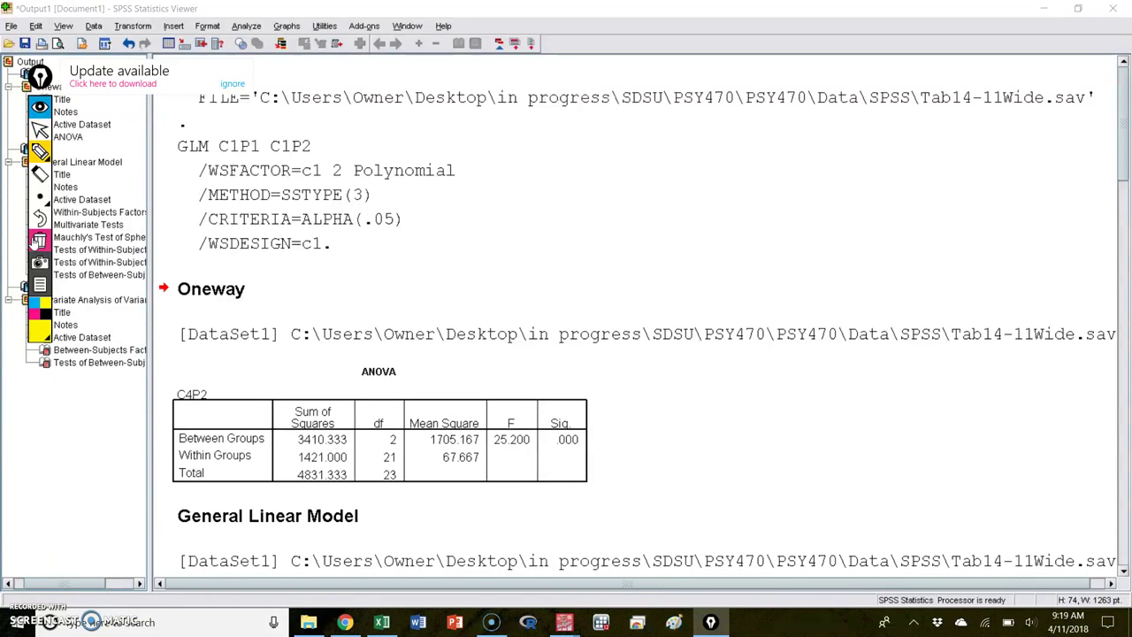
{"action": "mouse_move", "coordinate": [164, 351]}
{"action": "left_mouse_down"}
{"action": "mouse_move", "coordinate": [499, 362]}
{"action": "mouse_move", "coordinate": [604, 388]}
{"action": "mouse_move", "coordinate": [631, 474]}
{"action": "mouse_move", "coordinate": [595, 507]}
{"action": "mouse_move", "coordinate": [380, 502]}
{"action": "mouse_move", "coordinate": [176, 477]}
{"action": "mouse_move", "coordinate": [174, 377]}
{"action": "left_mouse_up"}
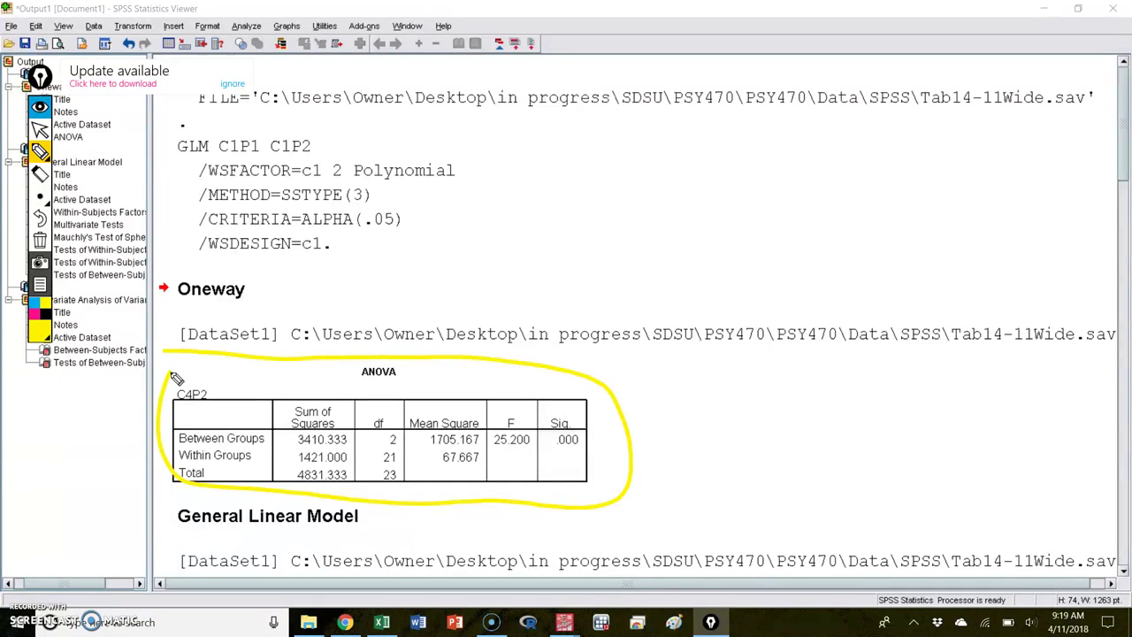
{"action": "mouse_move", "coordinate": [549, 385]}
{"action": "left_mouse_down"}
{"action": "mouse_move", "coordinate": [599, 486]}
{"action": "mouse_move", "coordinate": [563, 384]}
{"action": "mouse_move", "coordinate": [670, 394]}
{"action": "left_mouse_up"}
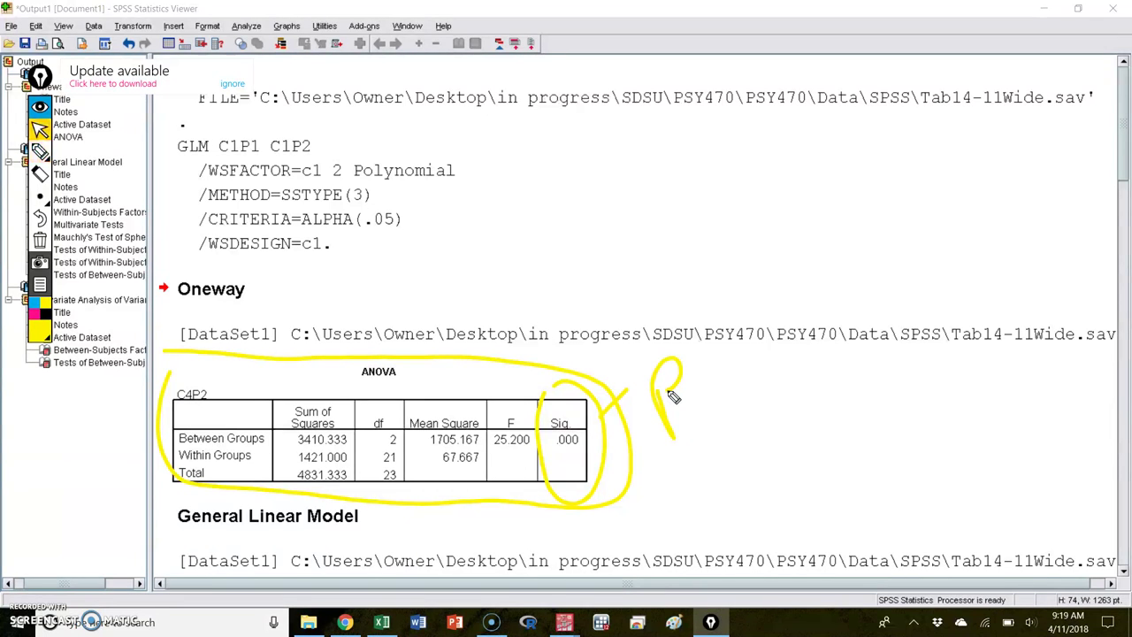
Switch to the Excel workbook and resize its window to fit above the SPSS ANOVA table, with columns A to F showing
{"action": "key", "text": "alt+Tab"}
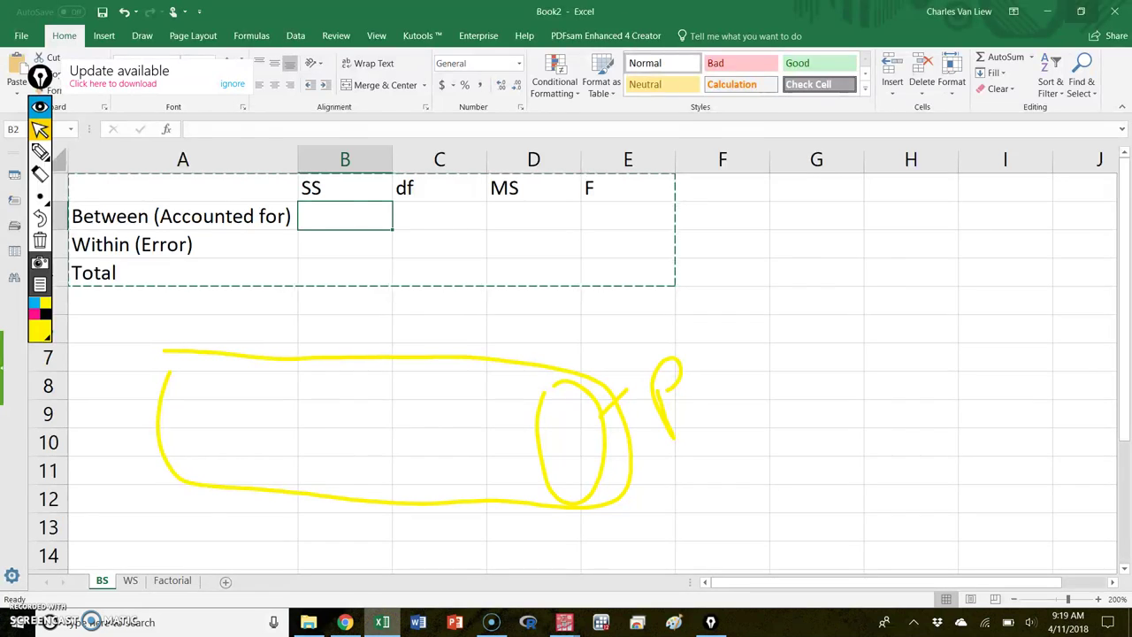
{"action": "key", "text": "super+Down"}
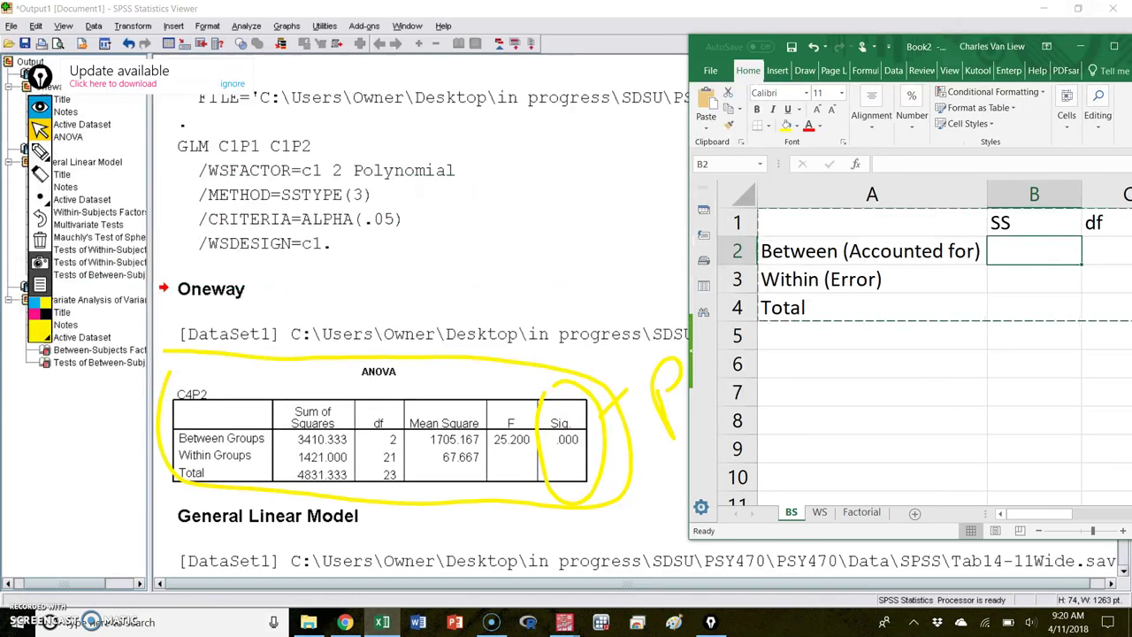
{"action": "key", "text": "super+Up"}
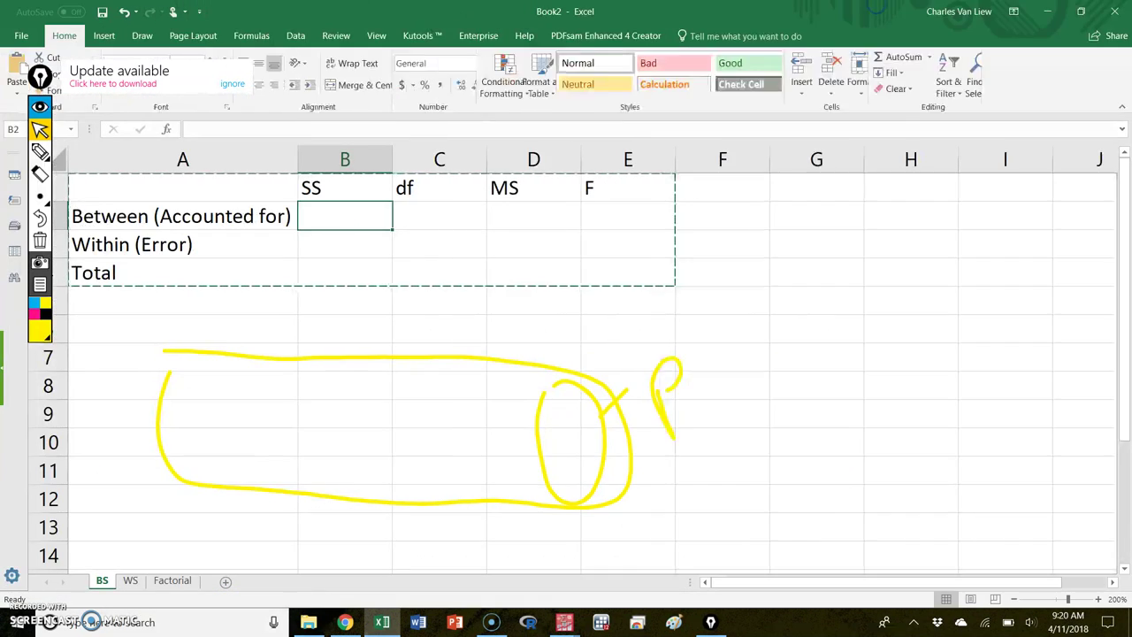
{"action": "key", "text": "super+Down"}
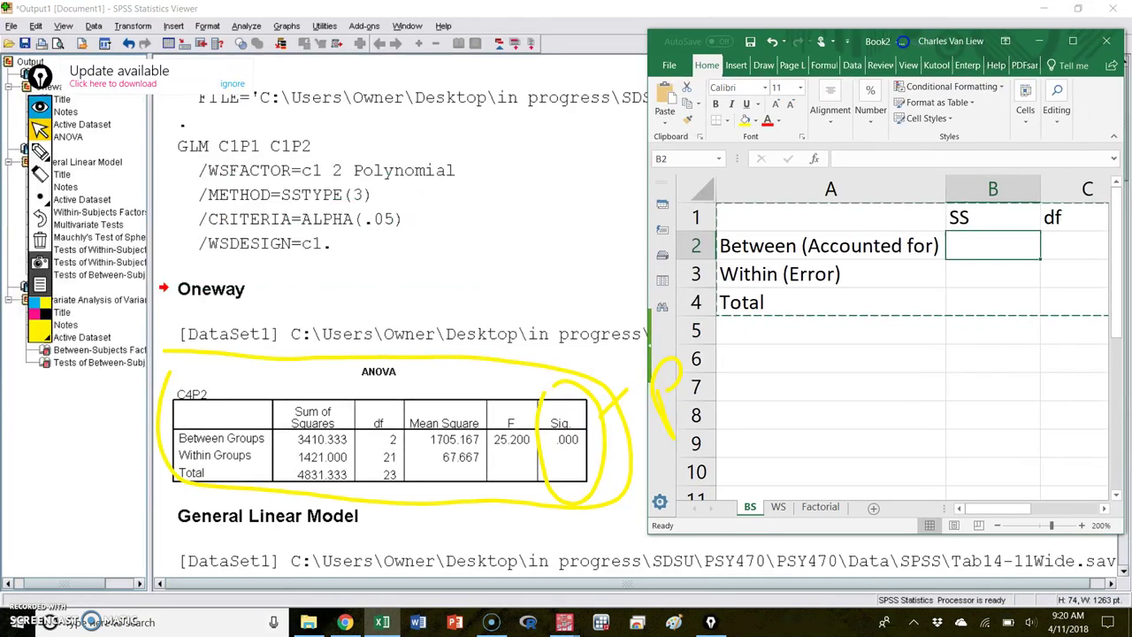
{"action": "left_click_drag", "start_coordinate": [907, 42], "coordinate": [870, 28]}
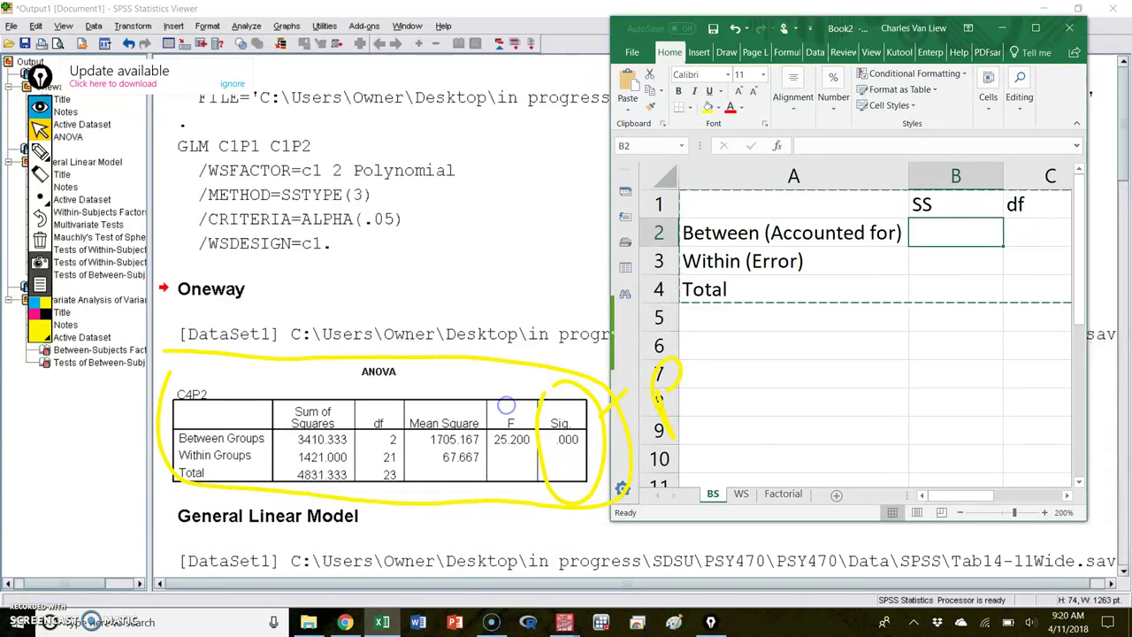
{"action": "left_click_drag", "start_coordinate": [610, 522], "coordinate": [287, 348]}
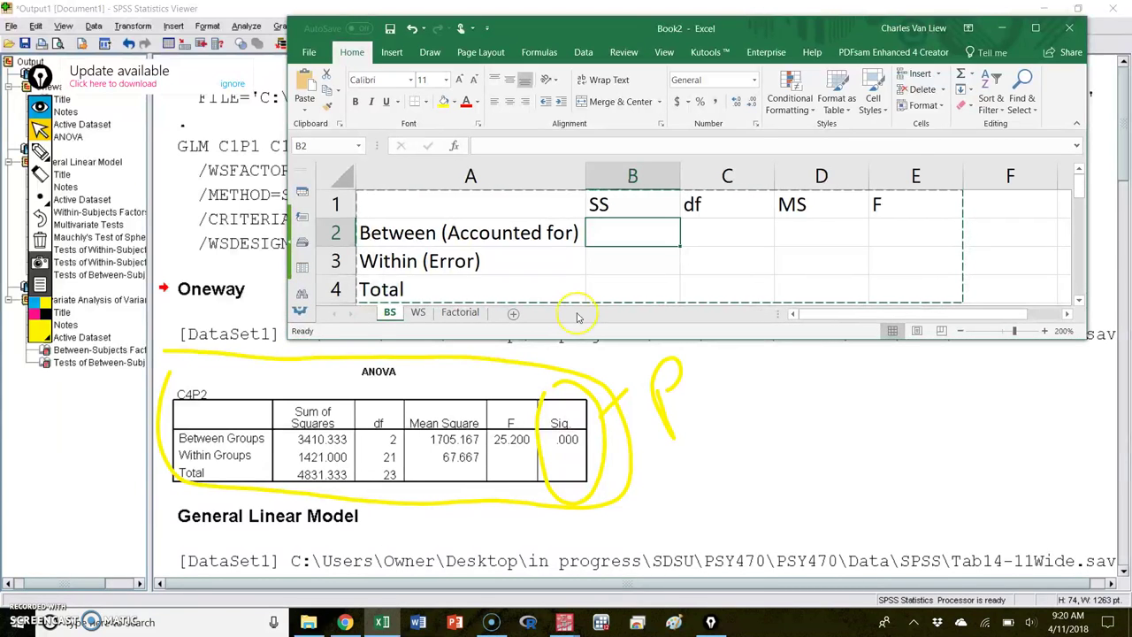
Fill the Between (Accounted for) row with SS 3410.33, df 2, MS 1705.17 and F 25.2
{"action": "left_click", "coordinate": [843, 429]}
{"action": "type", "text": "3410.33"}
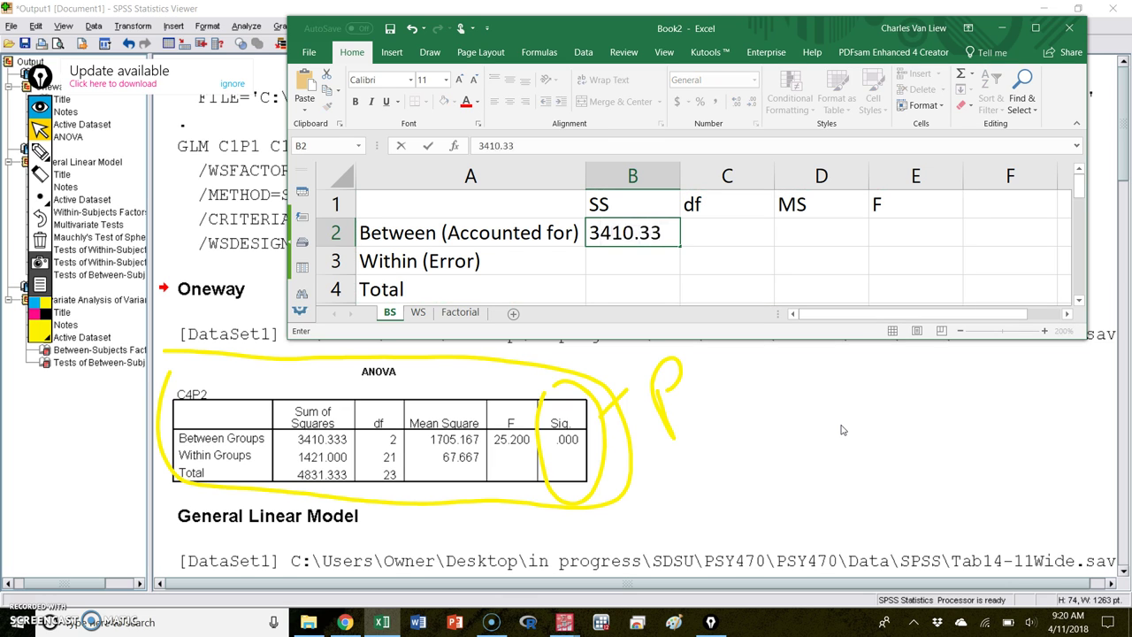
{"action": "key", "text": "Tab"}
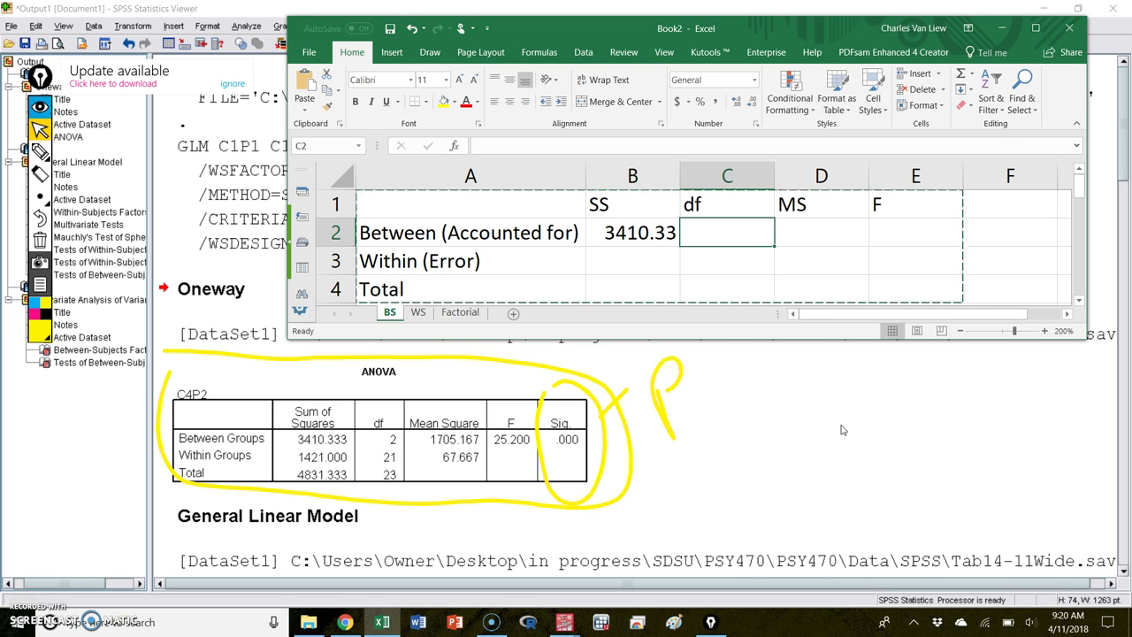
{"action": "type", "text": "2"}
{"action": "key", "text": "Tab"}
{"action": "type", "text": "170"}
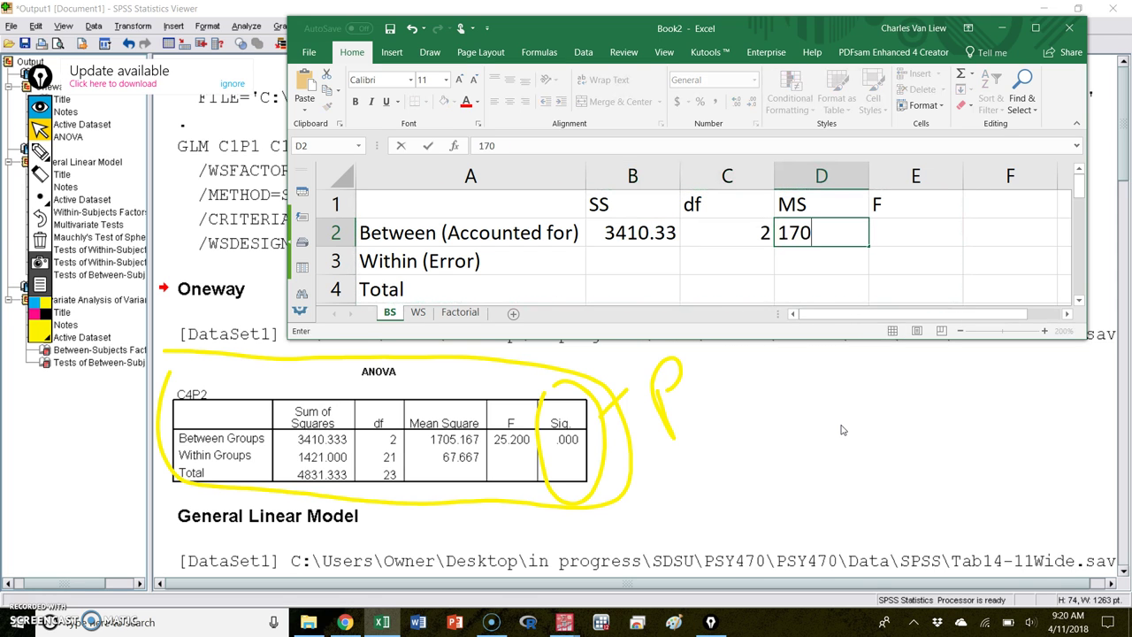
{"action": "type", "text": "5.17"}
{"action": "key", "text": "Tab"}
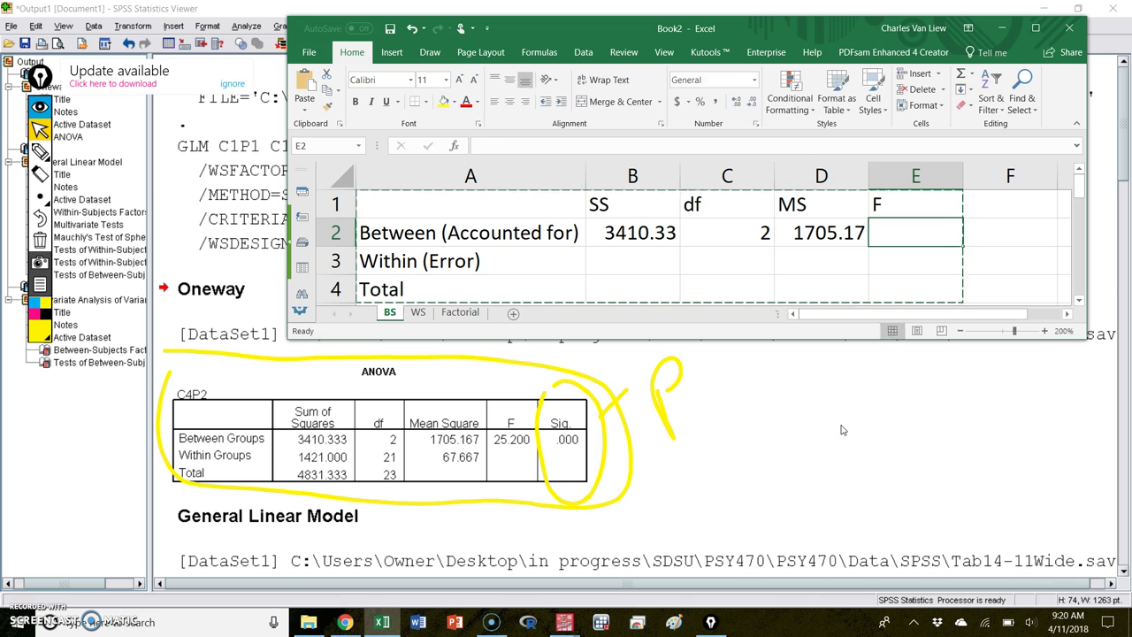
{"action": "type", "text": "25.2"}
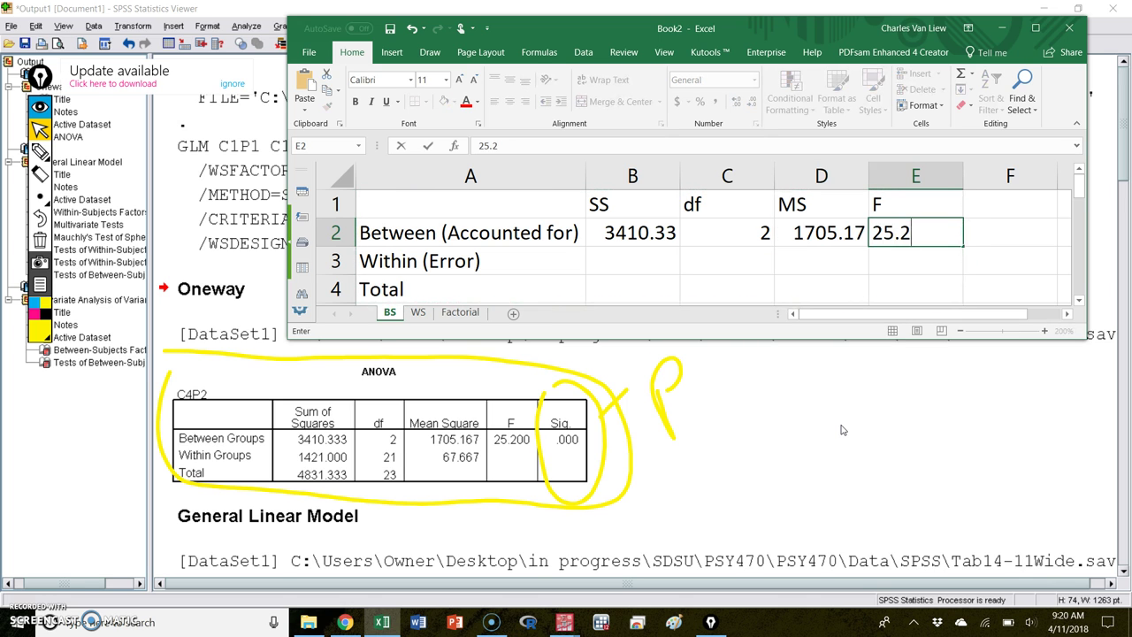
{"action": "key", "text": "Return"}
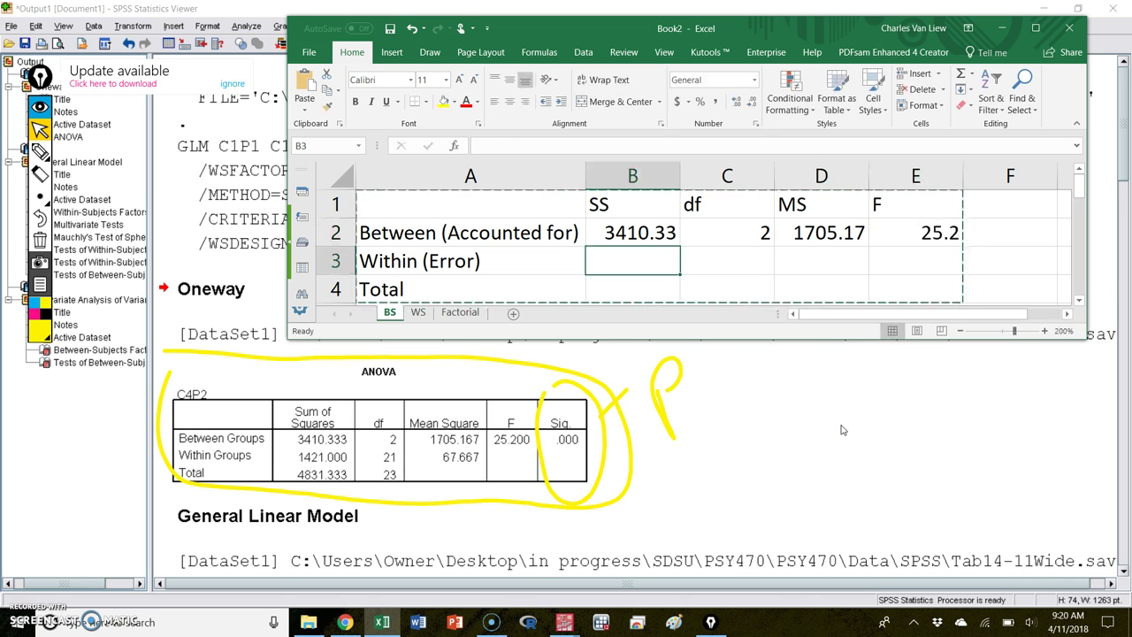
Fill the Within (Error) row with SS 1421, df 21 and MS 67.67
{"action": "type", "text": "1421"}
{"action": "key", "text": "Tab"}
{"action": "type", "text": "21"}
{"action": "key", "text": "Tab"}
{"action": "type", "text": "67.67"}
{"action": "key", "text": "Tab"}
{"action": "key", "text": "Return"}
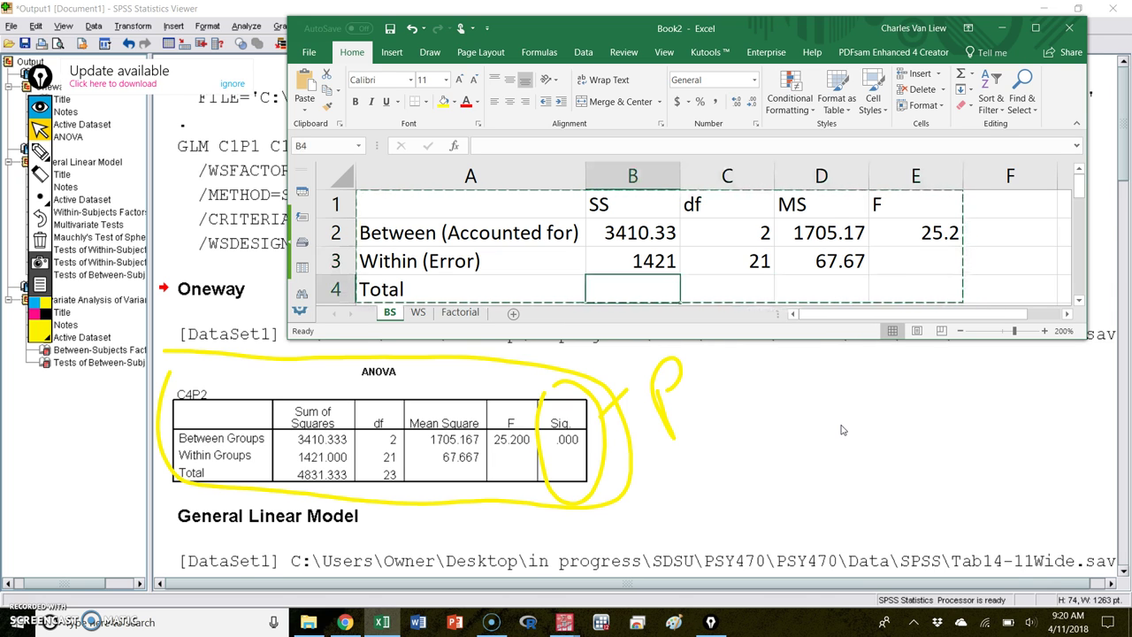
Fill the Total row with SS 4831.33 and df 23
{"action": "type", "text": "4831.33"}
{"action": "key", "text": "Tab"}
{"action": "type", "text": "23"}
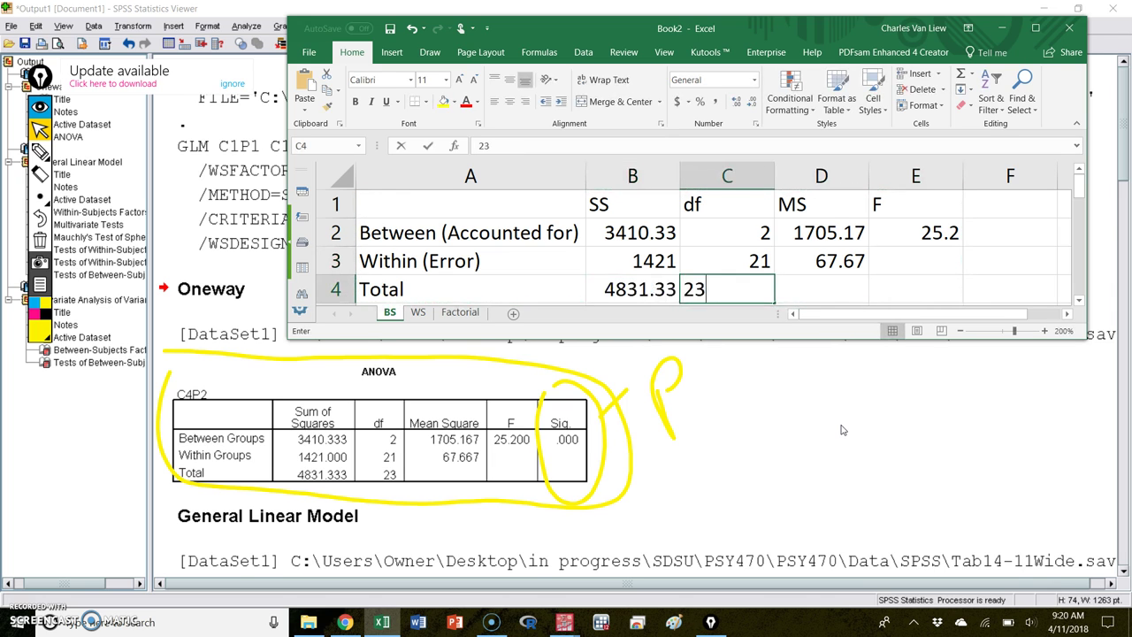
{"action": "key", "text": "Tab"}
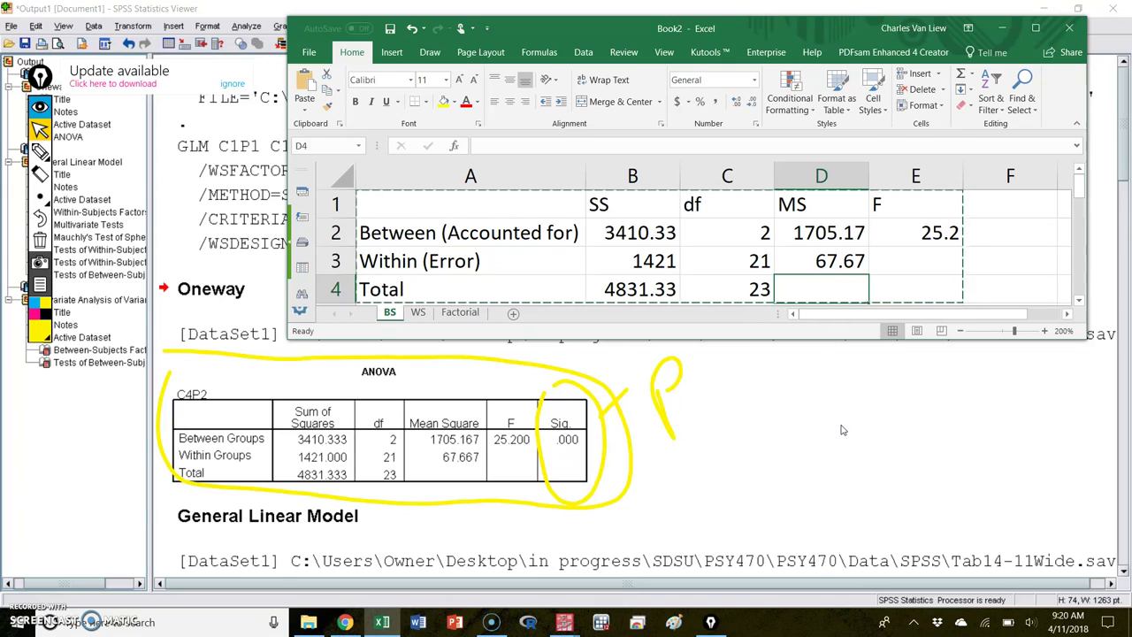
Draw a yellow division sign before df and an equals sign before MS in the Between row, and erase all annotations
{"action": "key", "text": "ctrl+F2"}
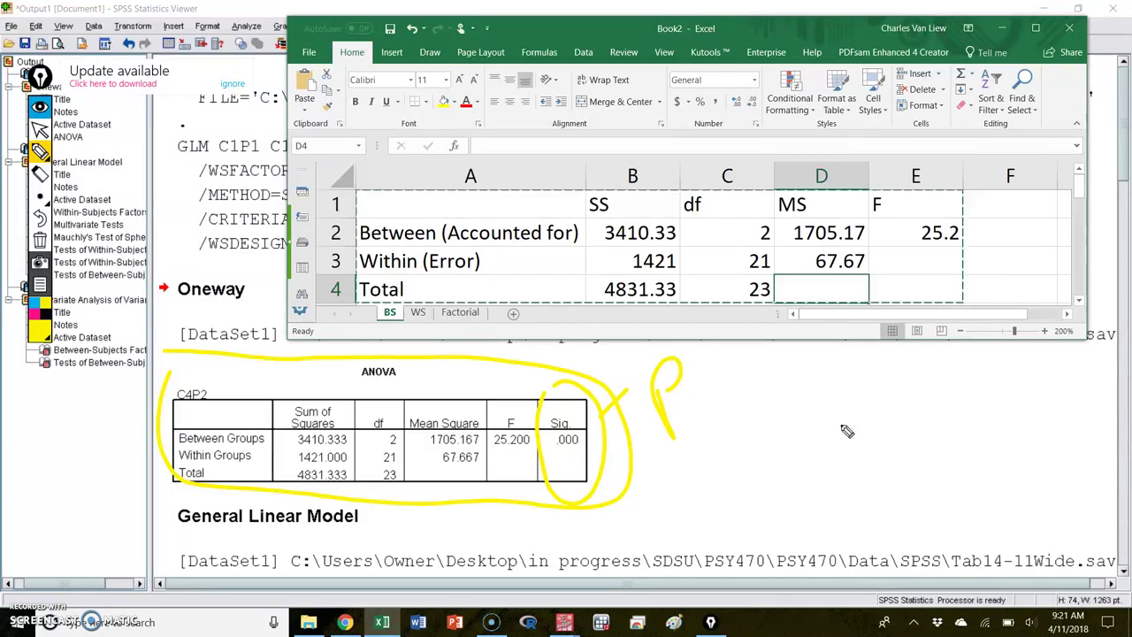
{"action": "left_click", "coordinate": [843, 430]}
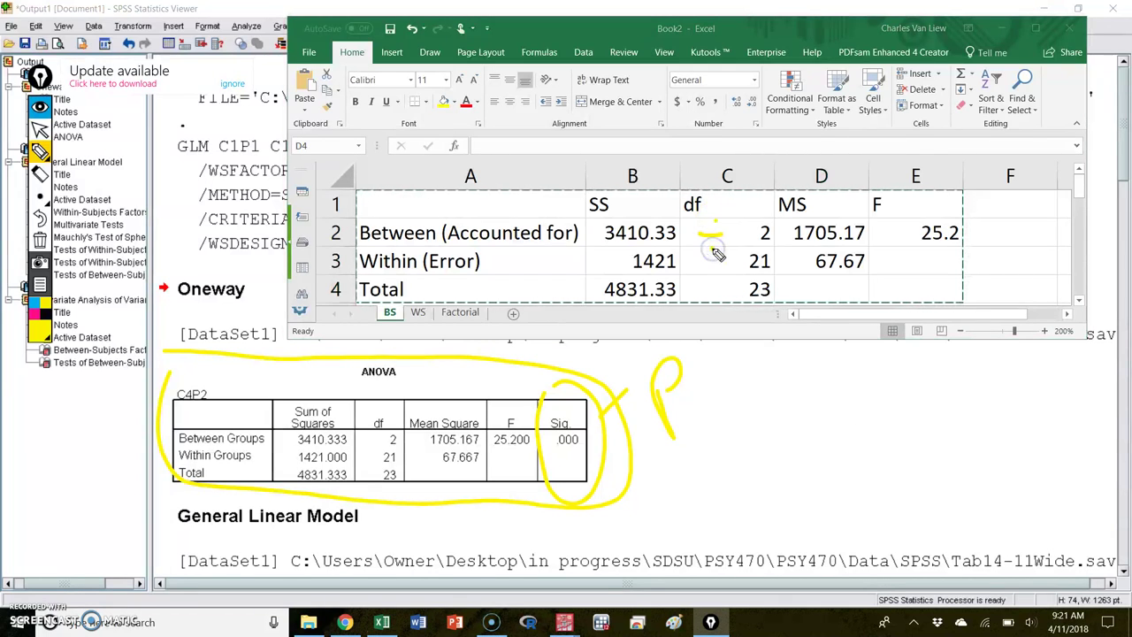
{"action": "left_click", "coordinate": [783, 233]}
{"action": "left_click", "coordinate": [784, 241]}
{"action": "left_click", "coordinate": [40, 240]}
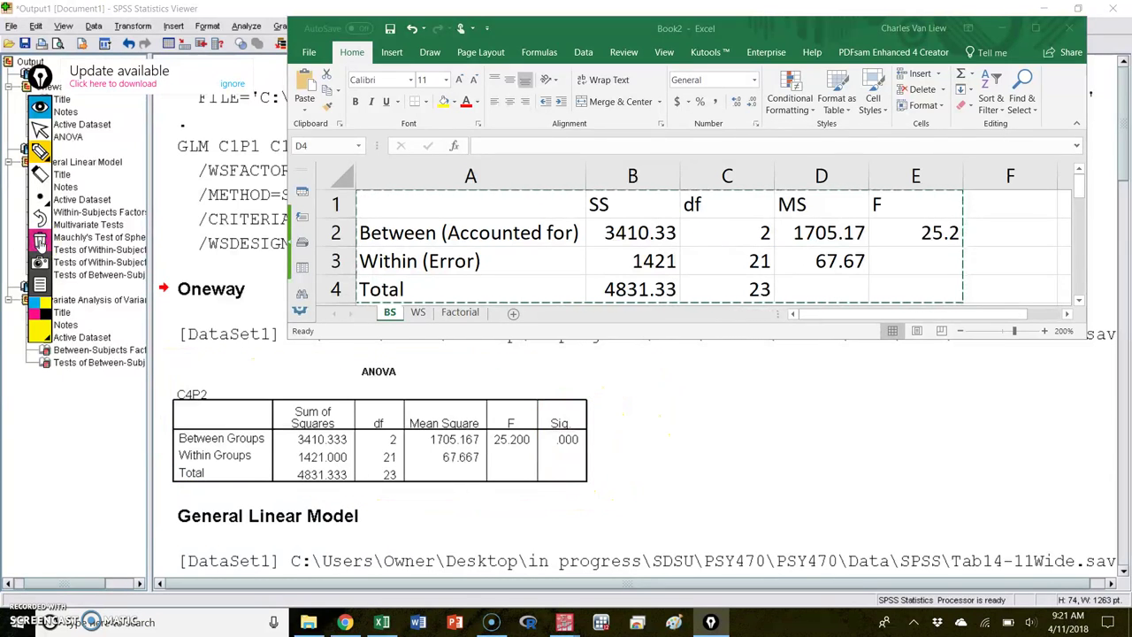
Draw a blue division sign before df and an equals sign before MS in the Within row, and erase the annotations
{"action": "left_click", "coordinate": [46, 303]}
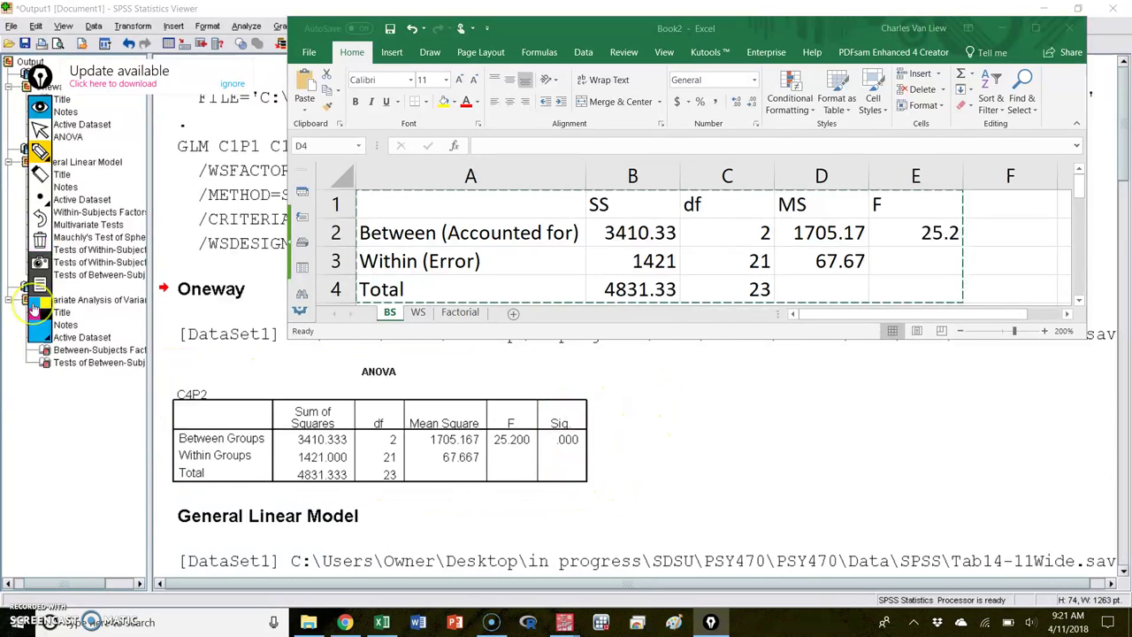
{"action": "left_click", "coordinate": [714, 244]}
{"action": "left_click", "coordinate": [705, 271]}
{"action": "left_click_drag", "start_coordinate": [785, 266], "coordinate": [805, 263]}
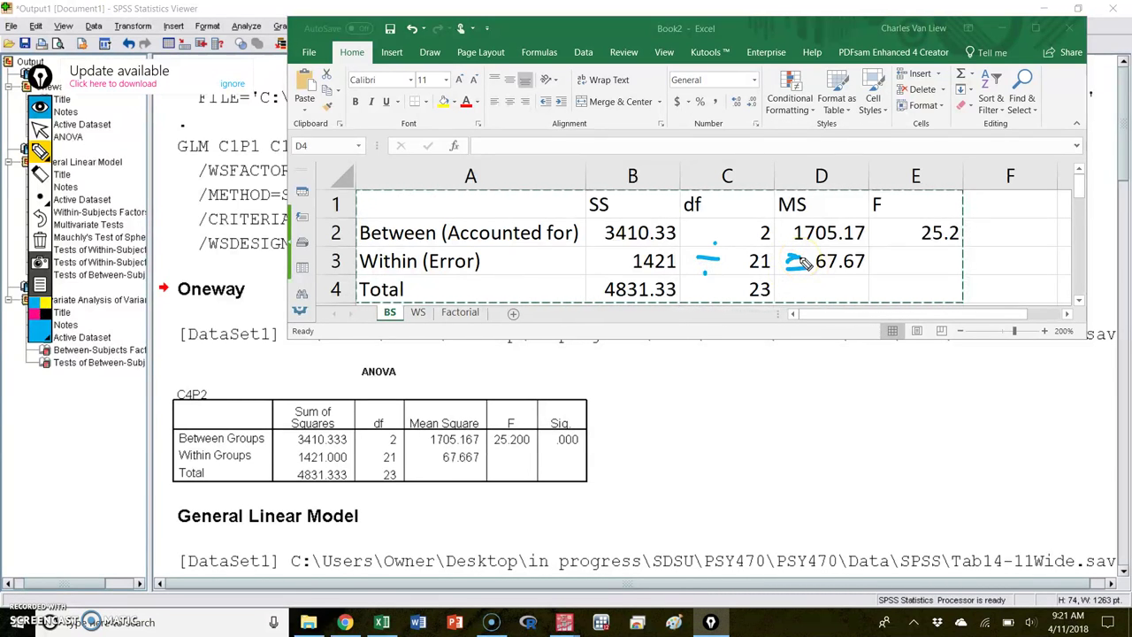
{"action": "left_click", "coordinate": [39, 240]}
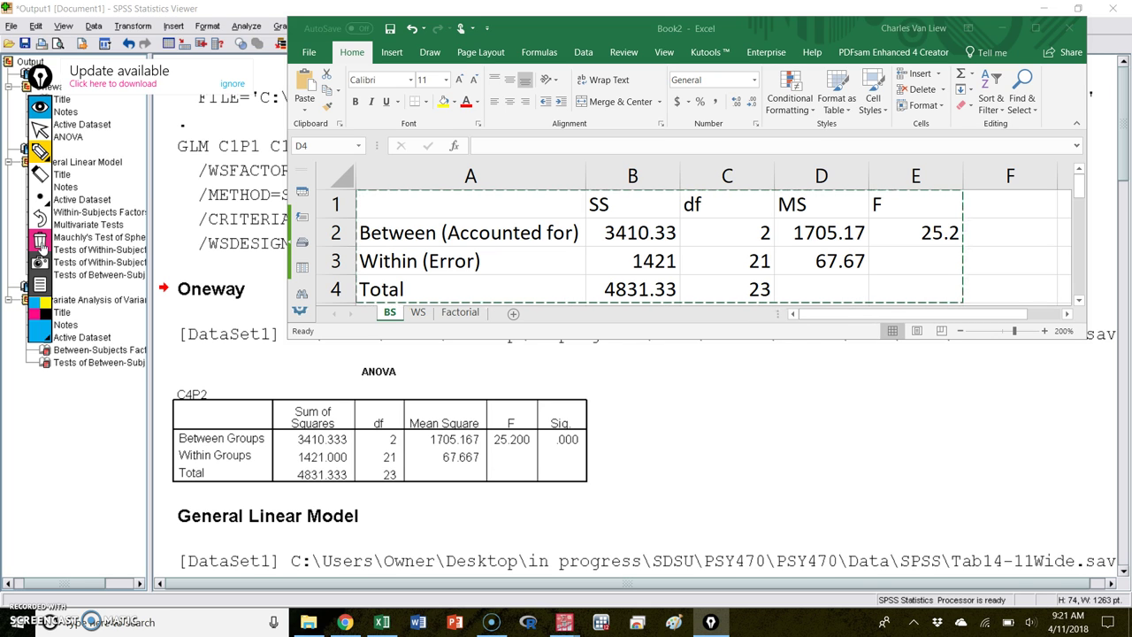
Draw multiplication signs before the MS values and equals signs before the df values in the Between and Within rows, and erase them
{"action": "mouse_move", "coordinate": [779, 228]}
{"action": "left_mouse_down"}
{"action": "mouse_move", "coordinate": [798, 227]}
{"action": "mouse_move", "coordinate": [715, 243]}
{"action": "mouse_move", "coordinate": [808, 255]}
{"action": "left_mouse_up"}
{"action": "mouse_move", "coordinate": [706, 258]}
{"action": "left_mouse_down"}
{"action": "mouse_move", "coordinate": [735, 263]}
{"action": "mouse_move", "coordinate": [726, 278]}
{"action": "left_mouse_up"}
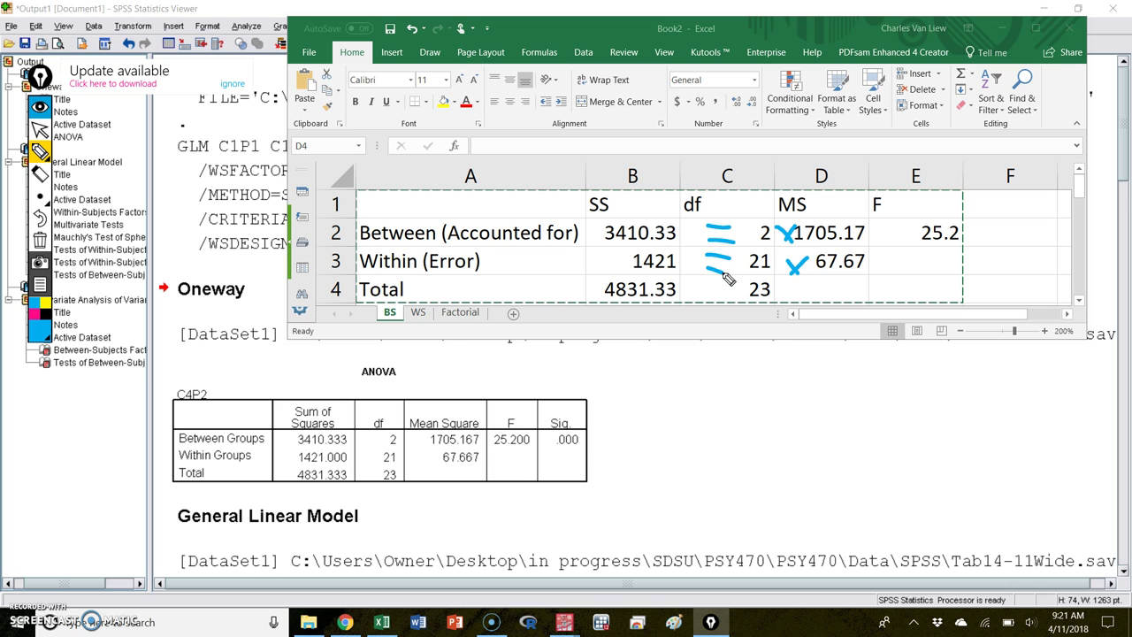
{"action": "left_click", "coordinate": [38, 243]}
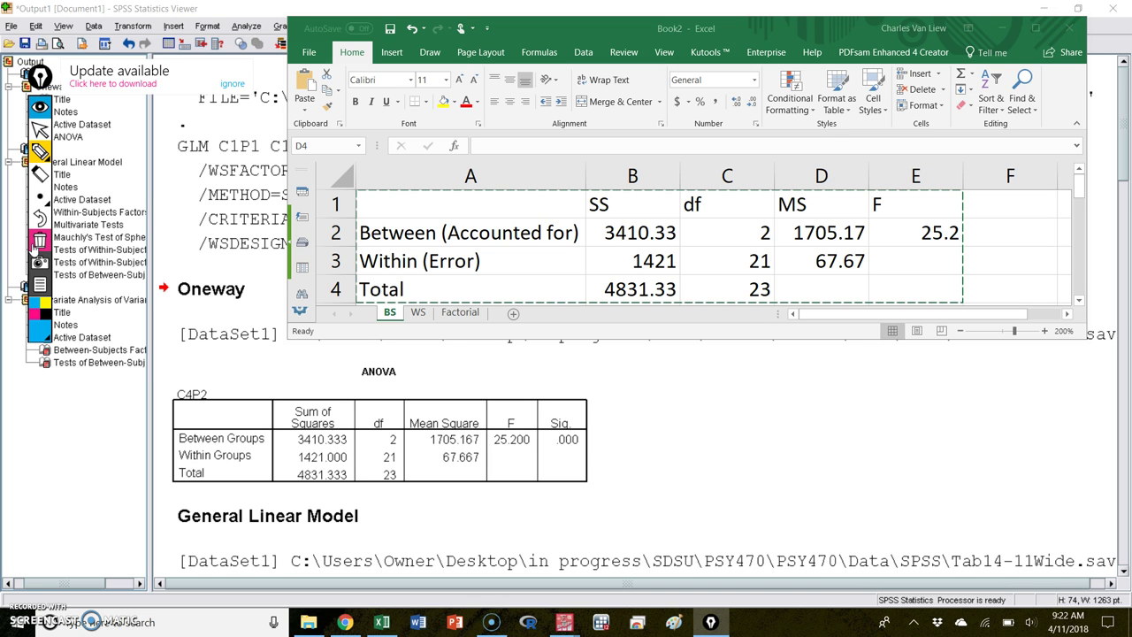
Draw plus signs and sum lines above the Total row in the SS and df columns, and erase them
{"action": "mouse_move", "coordinate": [609, 251]}
{"action": "left_mouse_down"}
{"action": "mouse_move", "coordinate": [611, 279]}
{"action": "mouse_move", "coordinate": [623, 268]}
{"action": "mouse_move", "coordinate": [705, 281]}
{"action": "left_mouse_up"}
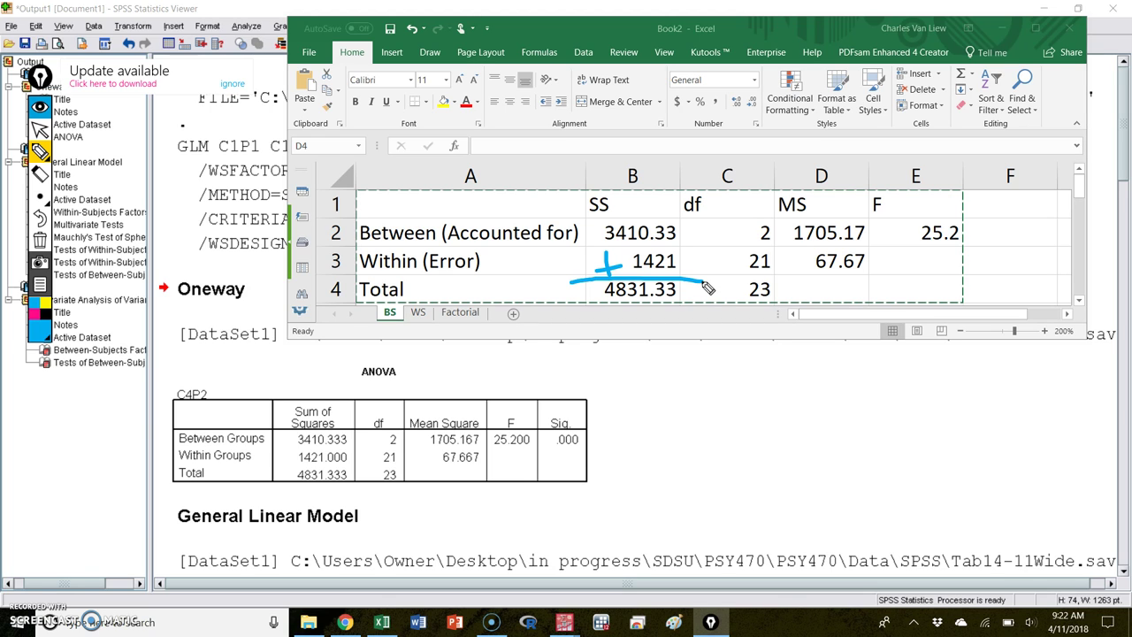
{"action": "mouse_move", "coordinate": [721, 246]}
{"action": "left_mouse_down"}
{"action": "mouse_move", "coordinate": [722, 265]}
{"action": "mouse_move", "coordinate": [784, 276]}
{"action": "left_mouse_up"}
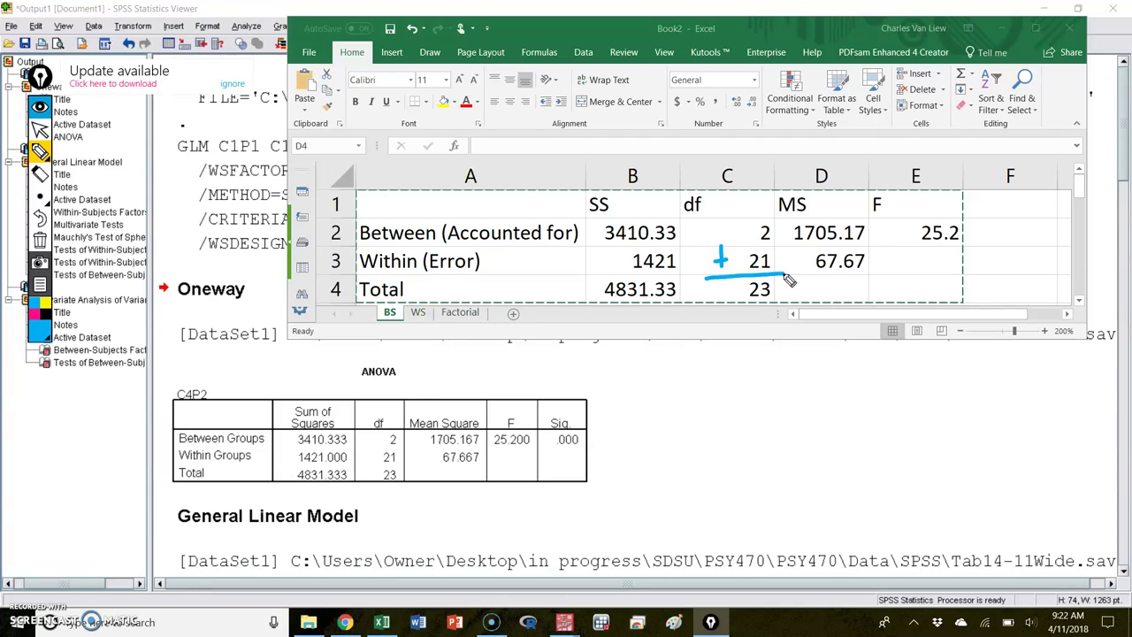
{"action": "left_click", "coordinate": [39, 241]}
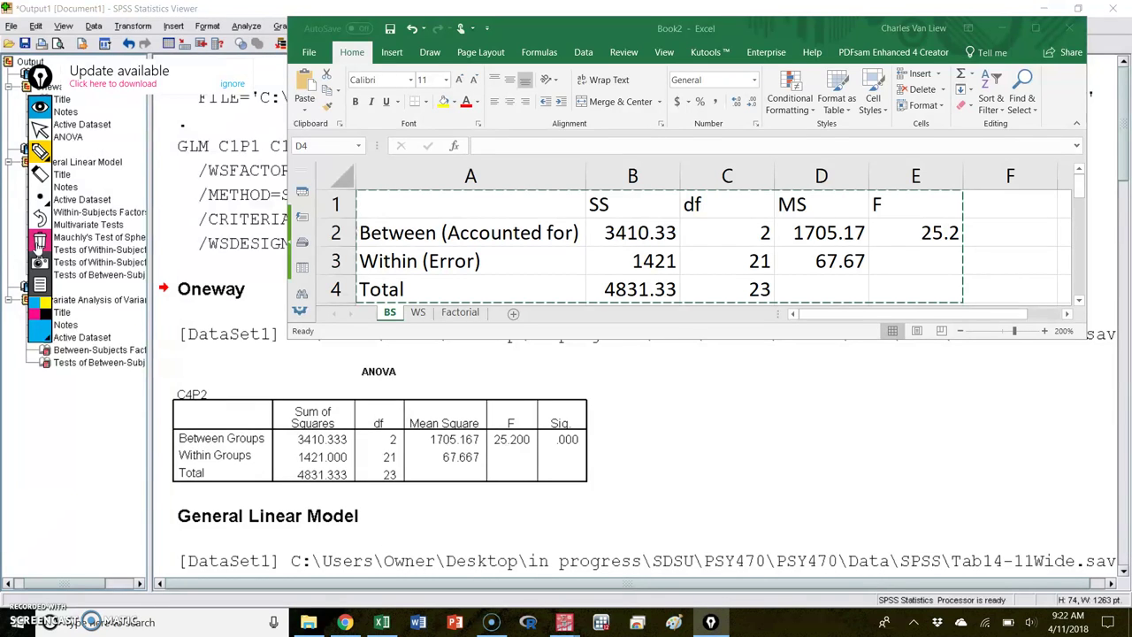
Draw a blue division sign before df and an equals sign before MS in the Between row, and erase both
{"action": "left_click", "coordinate": [710, 223]}
{"action": "mouse_move", "coordinate": [702, 234]}
{"action": "left_mouse_down"}
{"action": "mouse_move", "coordinate": [786, 232]}
{"action": "mouse_move", "coordinate": [794, 250]}
{"action": "left_mouse_up"}
{"action": "left_click", "coordinate": [713, 252]}
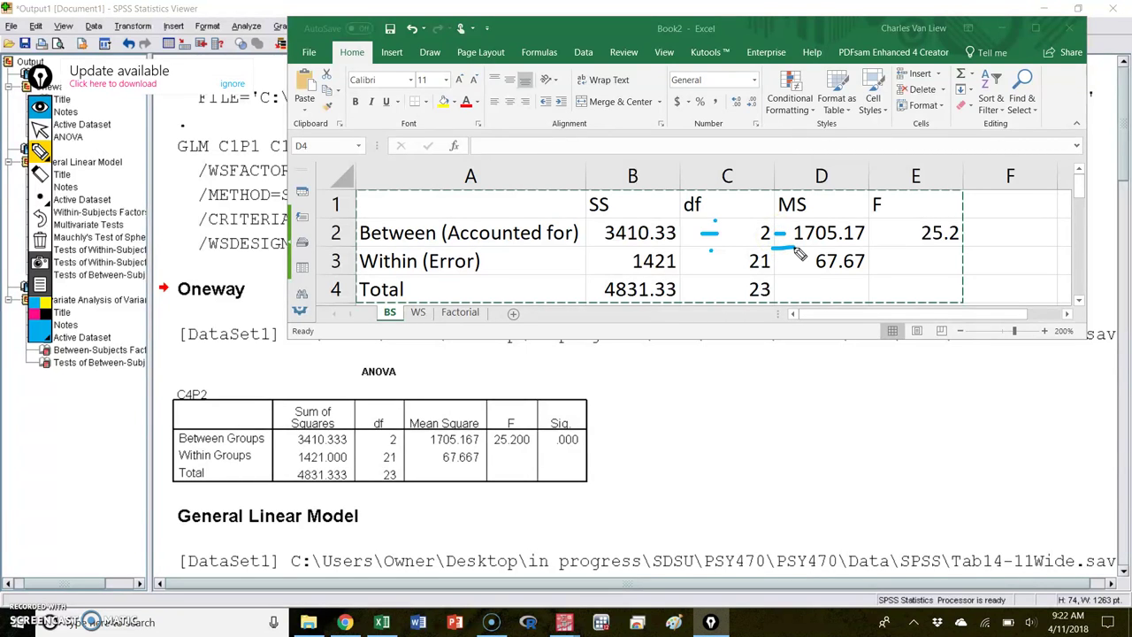
{"action": "left_click", "coordinate": [40, 241]}
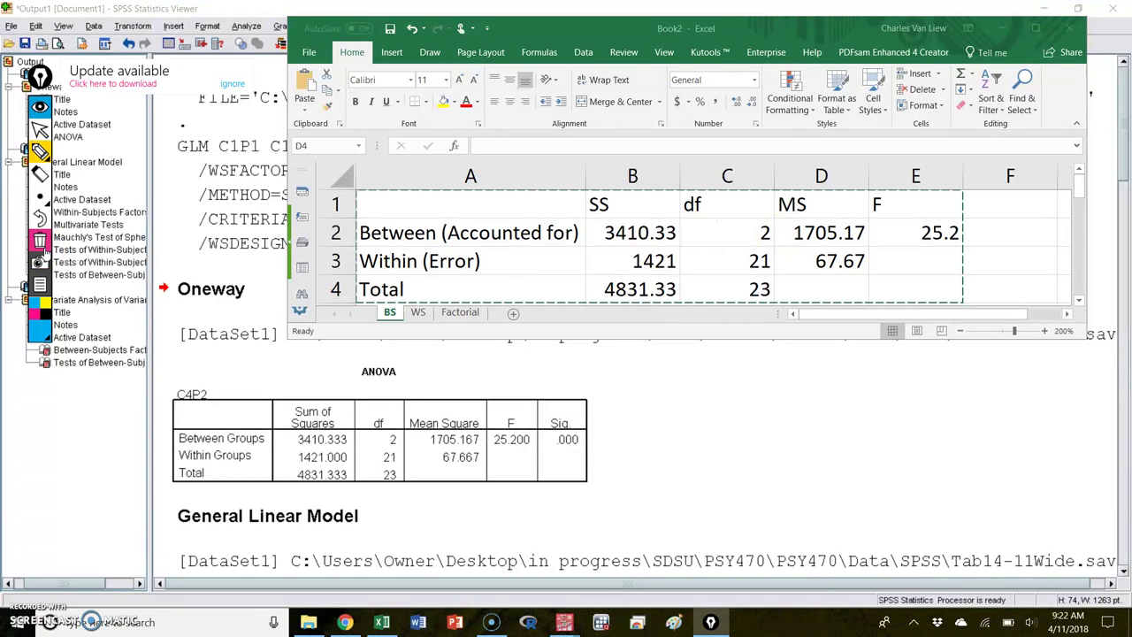
Draw a fraction line between the two MS values with an equals sign toward F, and erase the annotations
{"action": "left_click_drag", "start_coordinate": [783, 251], "coordinate": [880, 249]}
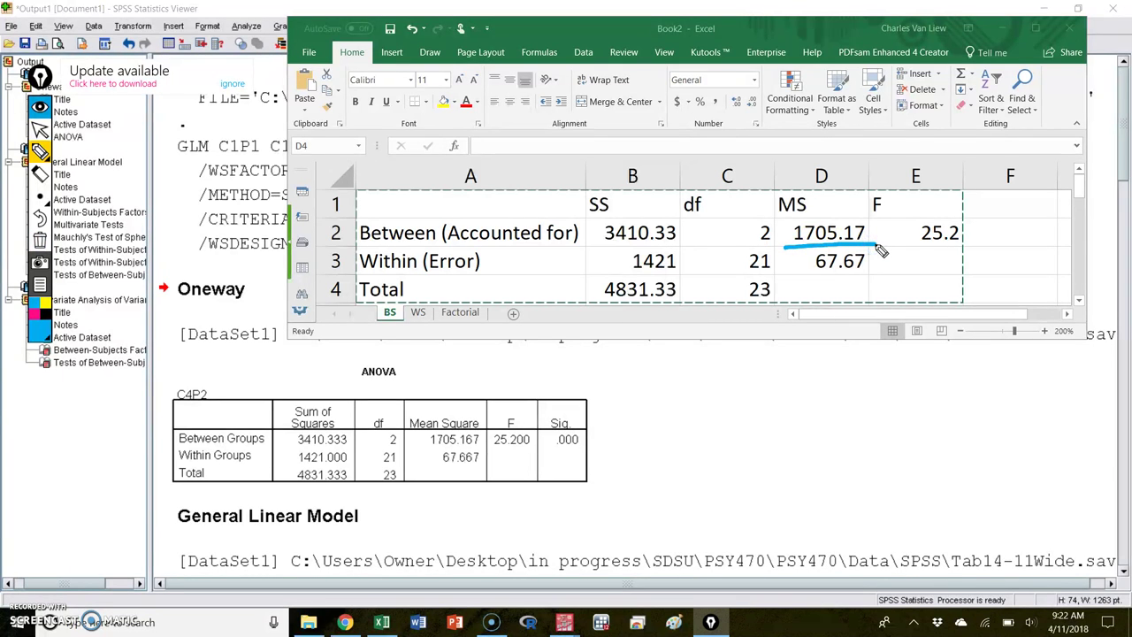
{"action": "mouse_move", "coordinate": [894, 244]}
{"action": "left_mouse_down"}
{"action": "mouse_move", "coordinate": [909, 237]}
{"action": "mouse_move", "coordinate": [917, 253]}
{"action": "left_mouse_up"}
{"action": "left_click", "coordinate": [40, 240]}
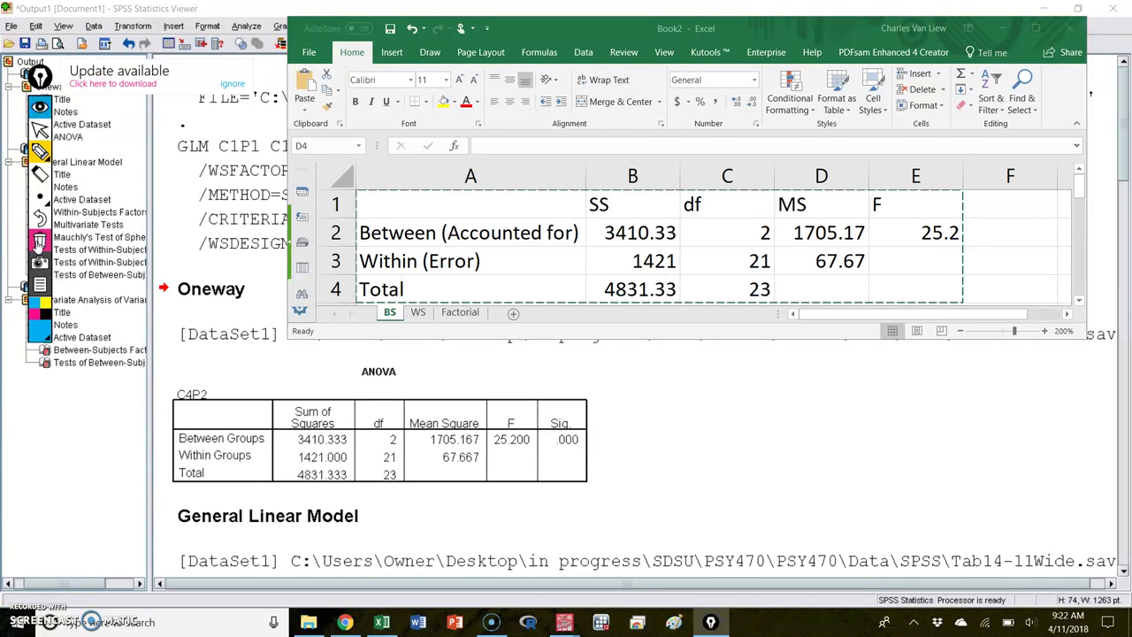
Open the WS sheet with the window enlarged to include the Total row, and go through the row labels down to A4
{"action": "key", "text": "Escape"}
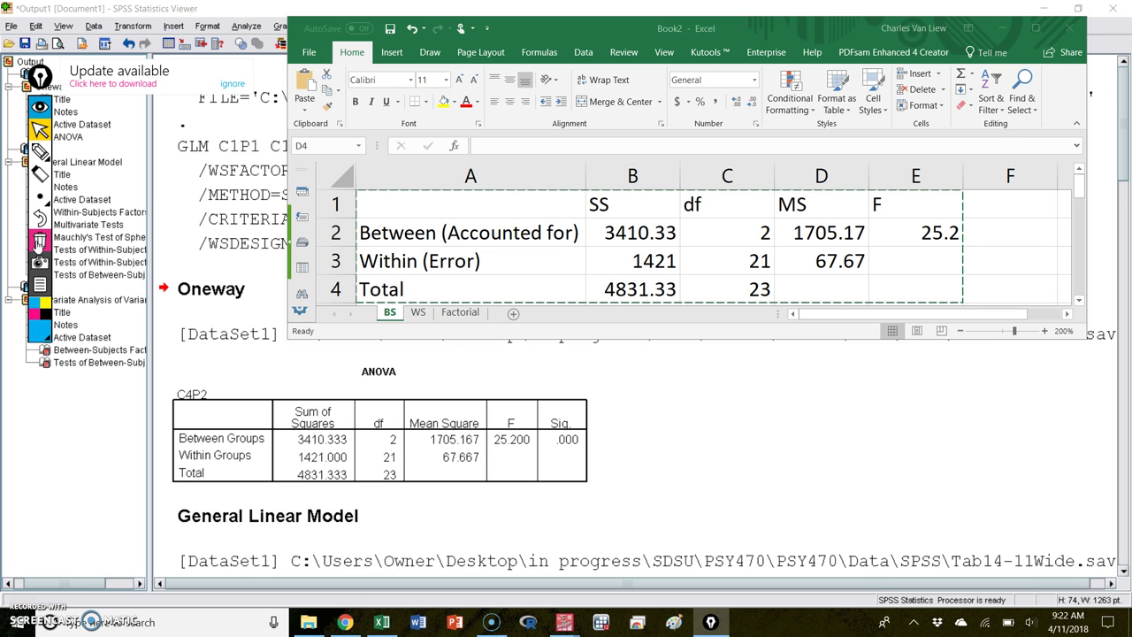
{"action": "left_click", "coordinate": [417, 312]}
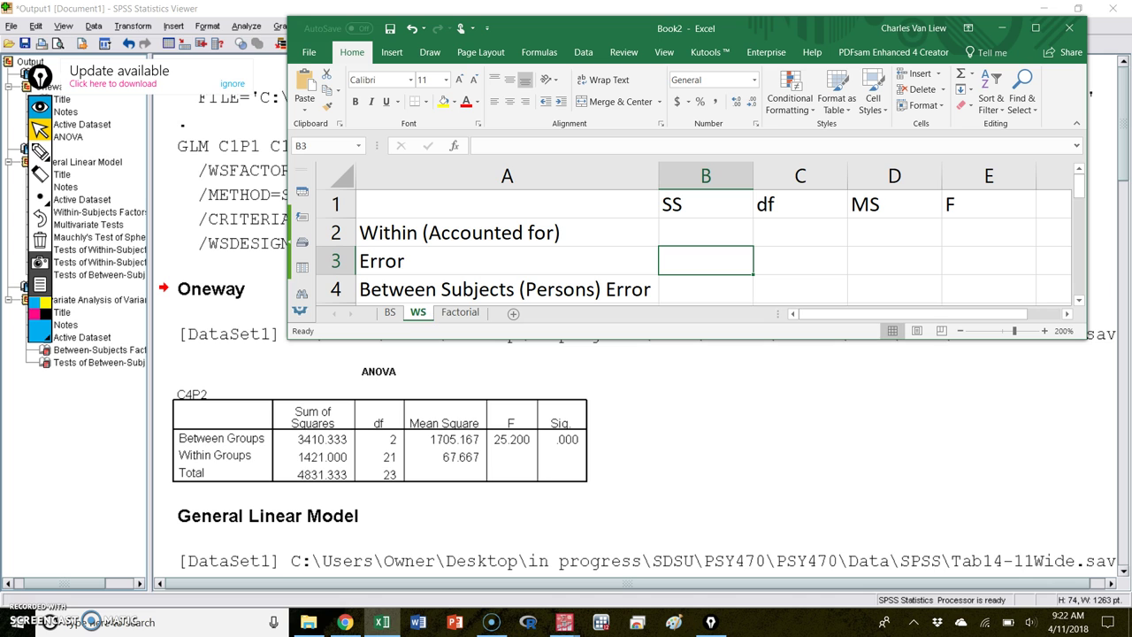
{"action": "left_click_drag", "start_coordinate": [1087, 340], "coordinate": [1105, 386]}
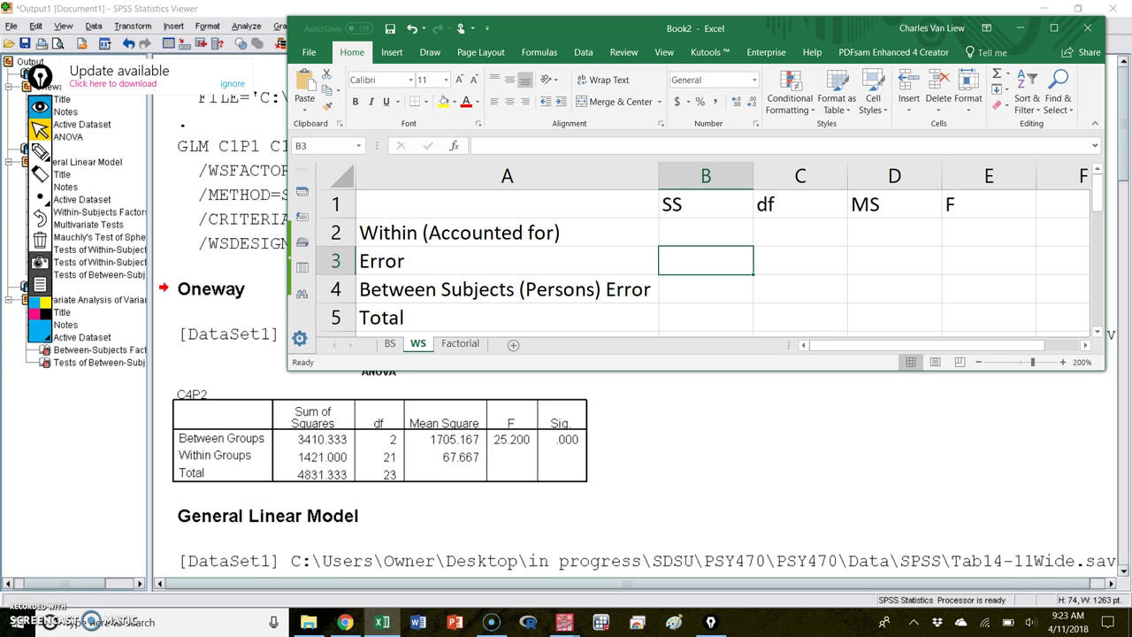
{"action": "left_click", "coordinate": [507, 232]}
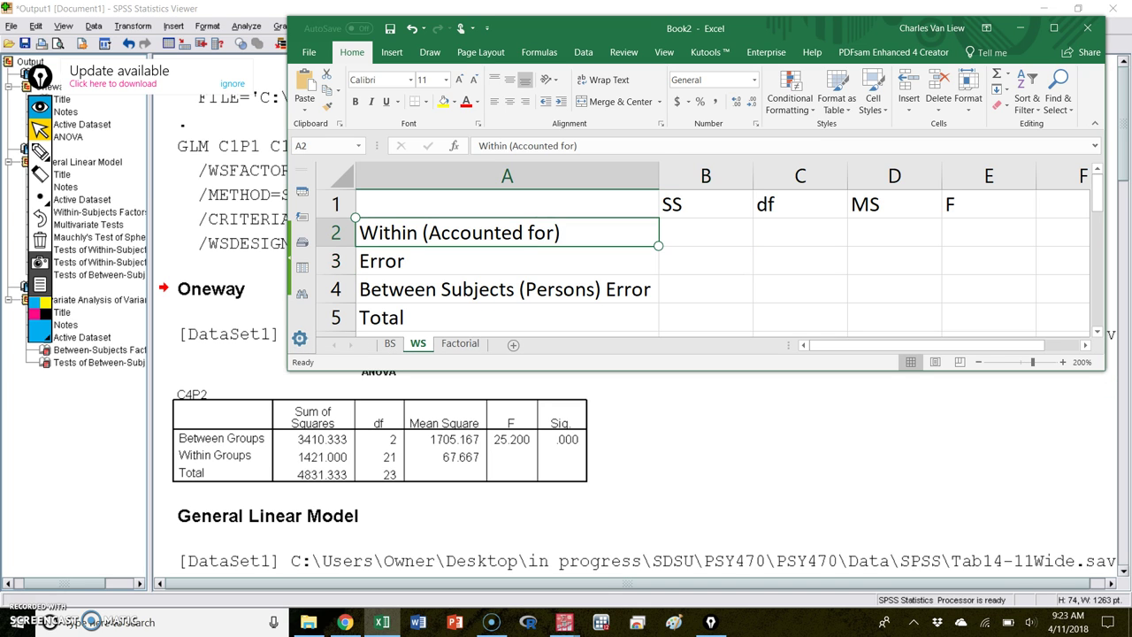
{"action": "key", "text": "Down"}
{"action": "key", "text": "Down"}
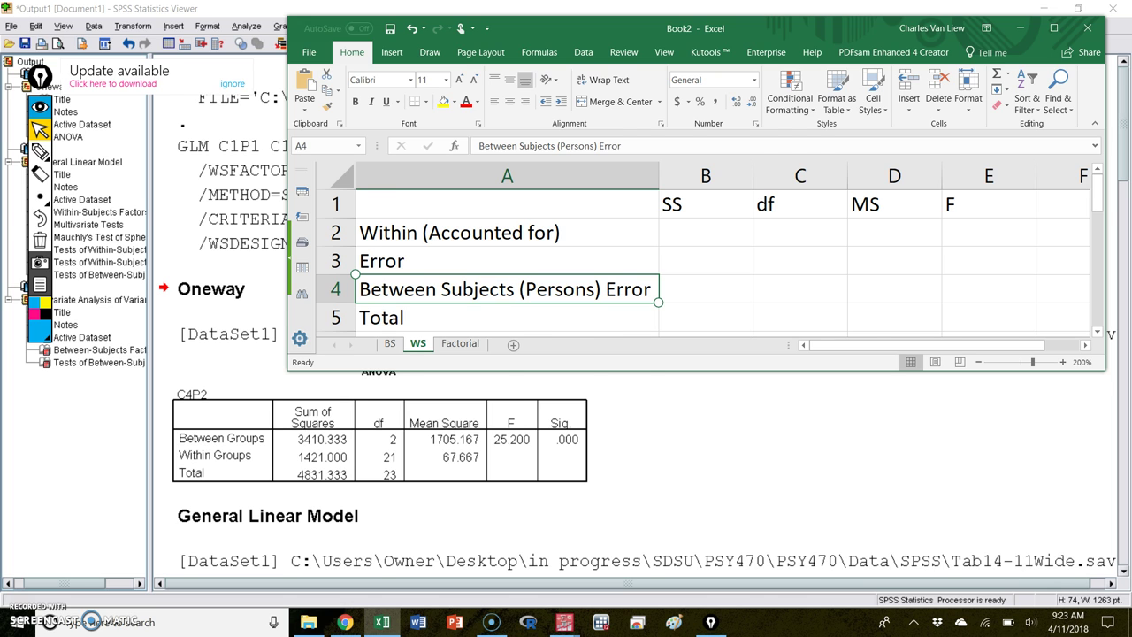
Return to the SPSS output, cross out the Multivariate Tests table in blue, and erase the cross
{"action": "left_click", "coordinate": [1020, 28]}
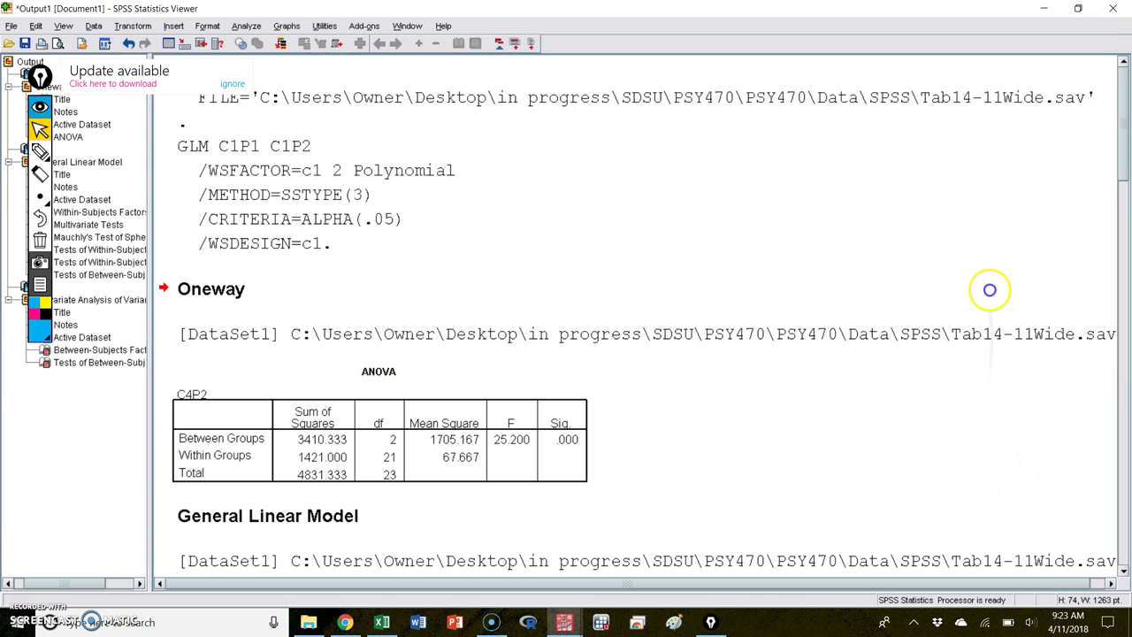
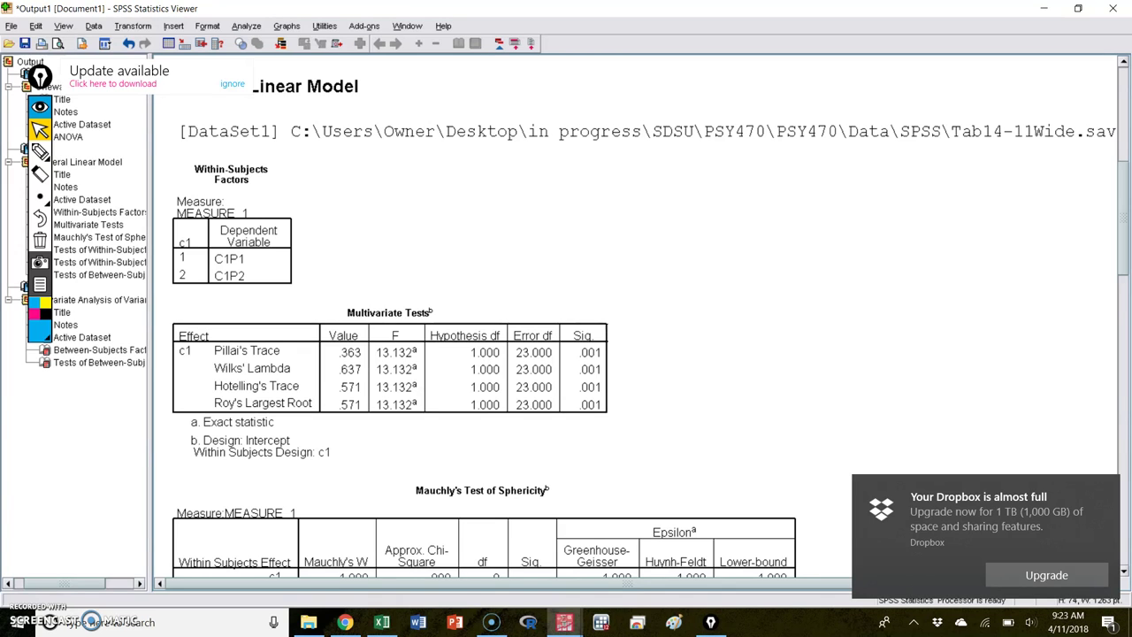
{"action": "left_click", "coordinate": [40, 151]}
{"action": "left_click_drag", "start_coordinate": [196, 311], "coordinate": [581, 411]}
{"action": "left_click_drag", "start_coordinate": [196, 416], "coordinate": [593, 310]}
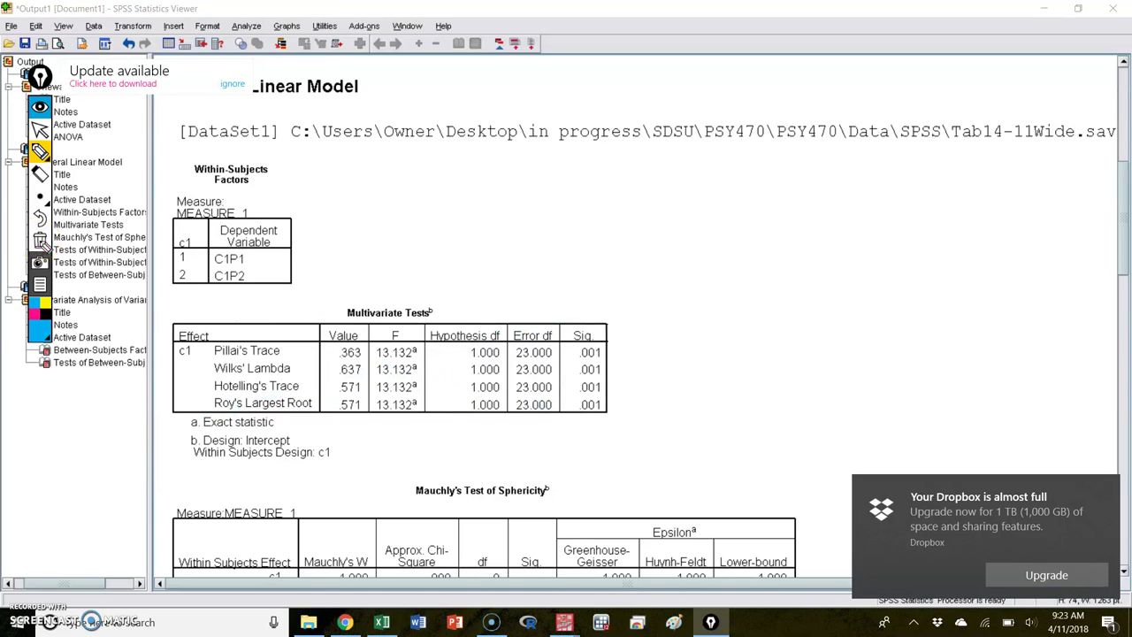
Cross out the Mauchly's Test of Sphericity table in blue and erase the cross
{"action": "left_click_drag", "start_coordinate": [1127, 252], "coordinate": [1125, 305]}
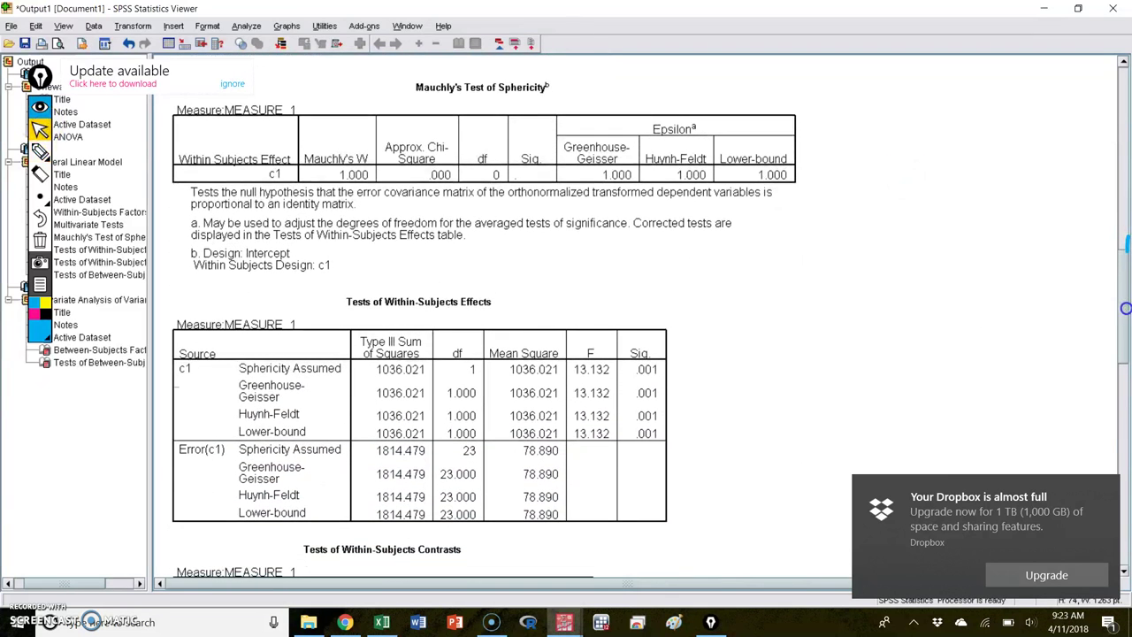
{"action": "left_click", "coordinate": [40, 150]}
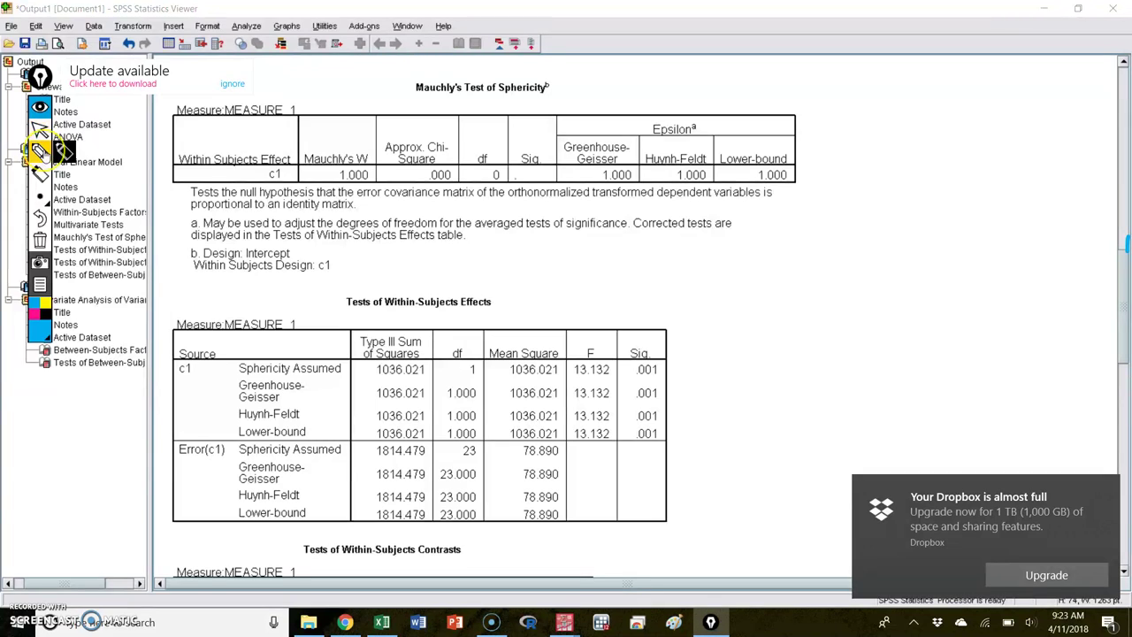
{"action": "left_click_drag", "start_coordinate": [203, 208], "coordinate": [644, 80]}
{"action": "left_click_drag", "start_coordinate": [297, 90], "coordinate": [699, 253]}
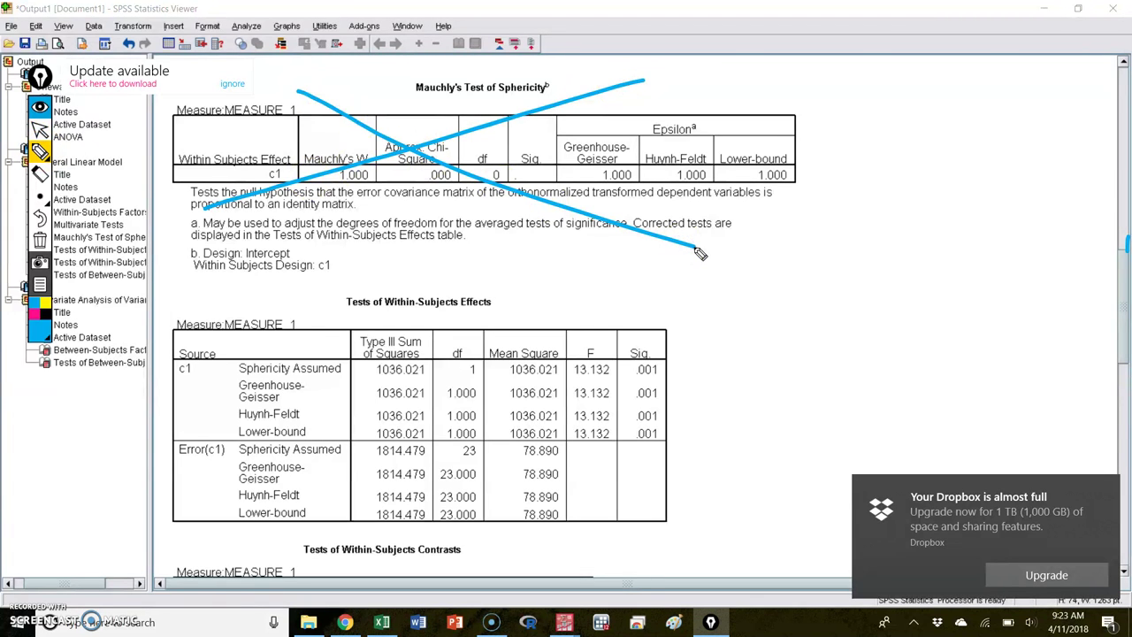
{"action": "left_click", "coordinate": [40, 240]}
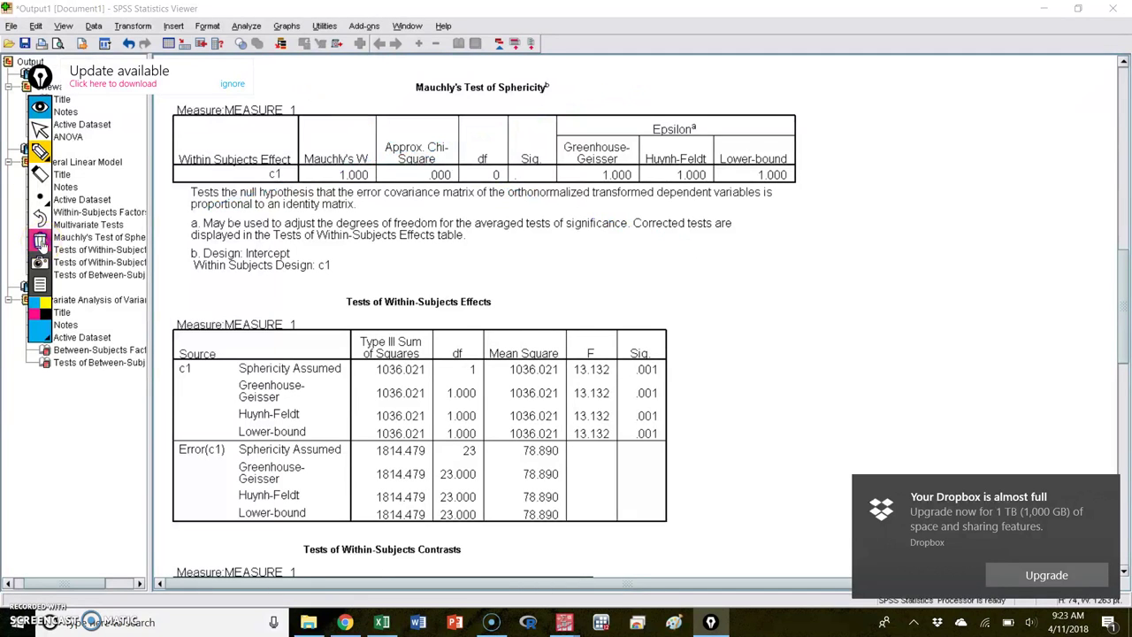
Circle the Tests of Within-Subjects Effects title, c1 and Error(c1) in blue, and write "Time WS" beside the table
{"action": "left_click", "coordinate": [39, 129]}
{"action": "left_click_drag", "start_coordinate": [1126, 320], "coordinate": [1125, 341]}
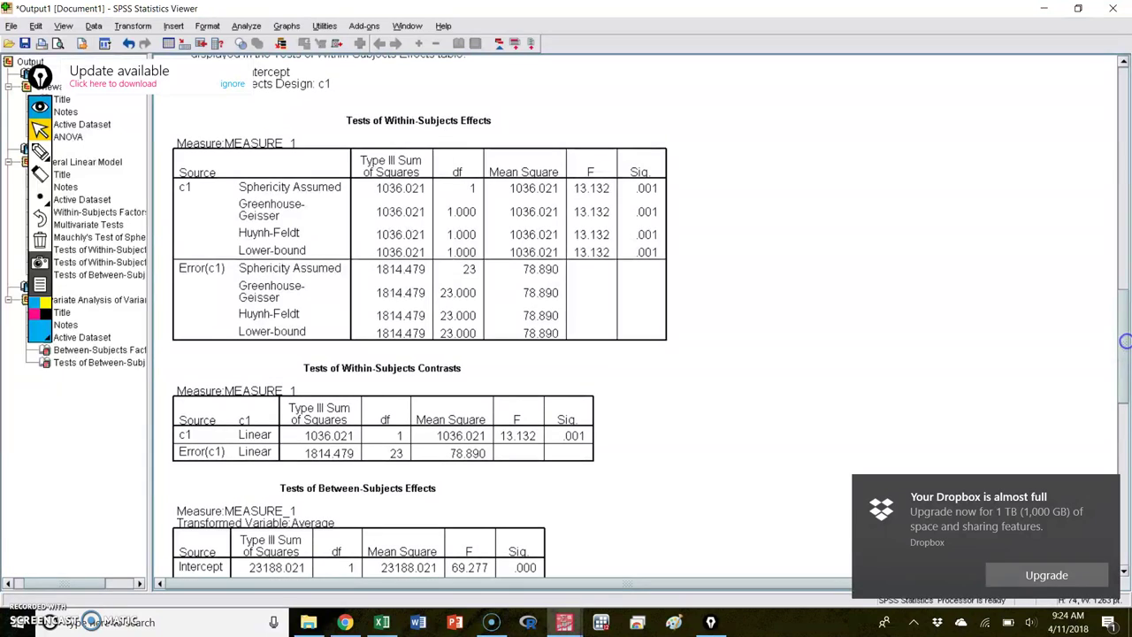
{"action": "left_click", "coordinate": [40, 151]}
{"action": "mouse_move", "coordinate": [428, 84]}
{"action": "left_mouse_down"}
{"action": "mouse_move", "coordinate": [324, 130]}
{"action": "mouse_move", "coordinate": [560, 137]}
{"action": "mouse_move", "coordinate": [361, 96]}
{"action": "left_mouse_up"}
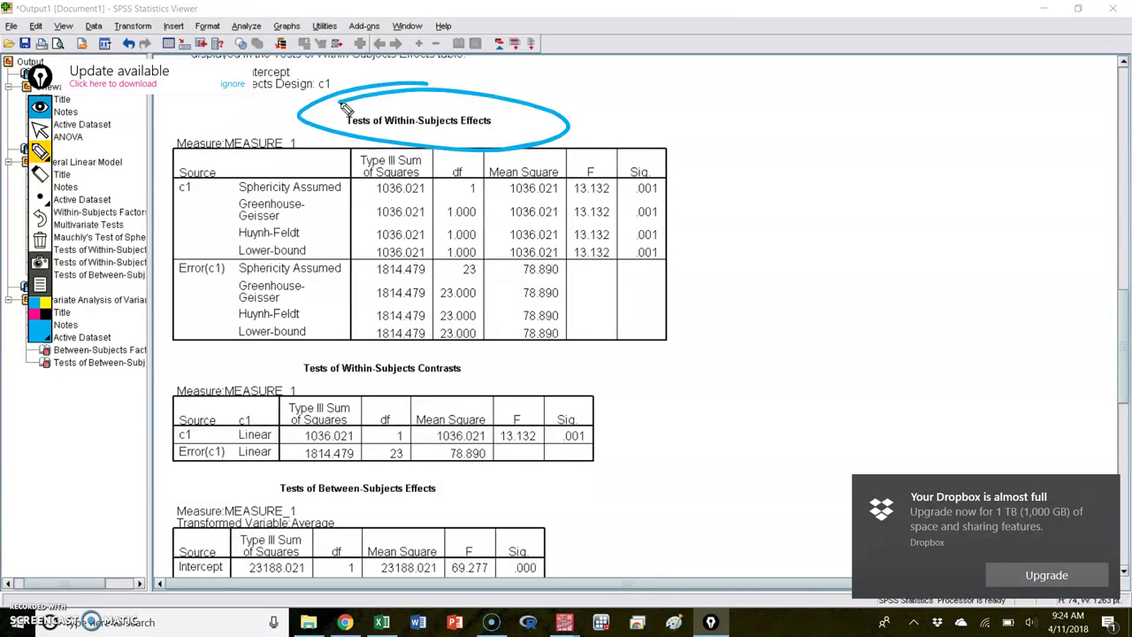
{"action": "mouse_move", "coordinate": [191, 161]}
{"action": "left_mouse_down"}
{"action": "mouse_move", "coordinate": [170, 213]}
{"action": "mouse_move", "coordinate": [236, 181]}
{"action": "mouse_move", "coordinate": [193, 168]}
{"action": "left_mouse_up"}
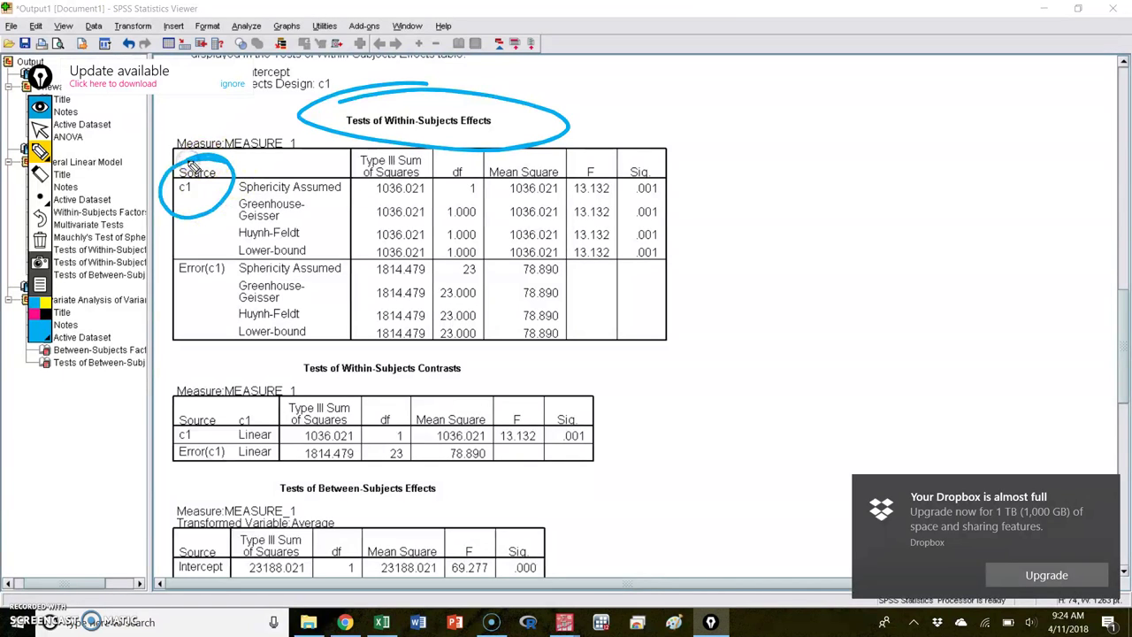
{"action": "mouse_move", "coordinate": [774, 130]}
{"action": "left_mouse_down"}
{"action": "mouse_move", "coordinate": [766, 177]}
{"action": "mouse_move", "coordinate": [799, 119]}
{"action": "mouse_move", "coordinate": [821, 159]}
{"action": "mouse_move", "coordinate": [853, 164]}
{"action": "mouse_move", "coordinate": [889, 131]}
{"action": "mouse_move", "coordinate": [897, 158]}
{"action": "left_mouse_up"}
{"action": "mouse_move", "coordinate": [787, 205]}
{"action": "left_mouse_down"}
{"action": "mouse_move", "coordinate": [821, 223]}
{"action": "mouse_move", "coordinate": [858, 178]}
{"action": "mouse_move", "coordinate": [846, 232]}
{"action": "left_mouse_up"}
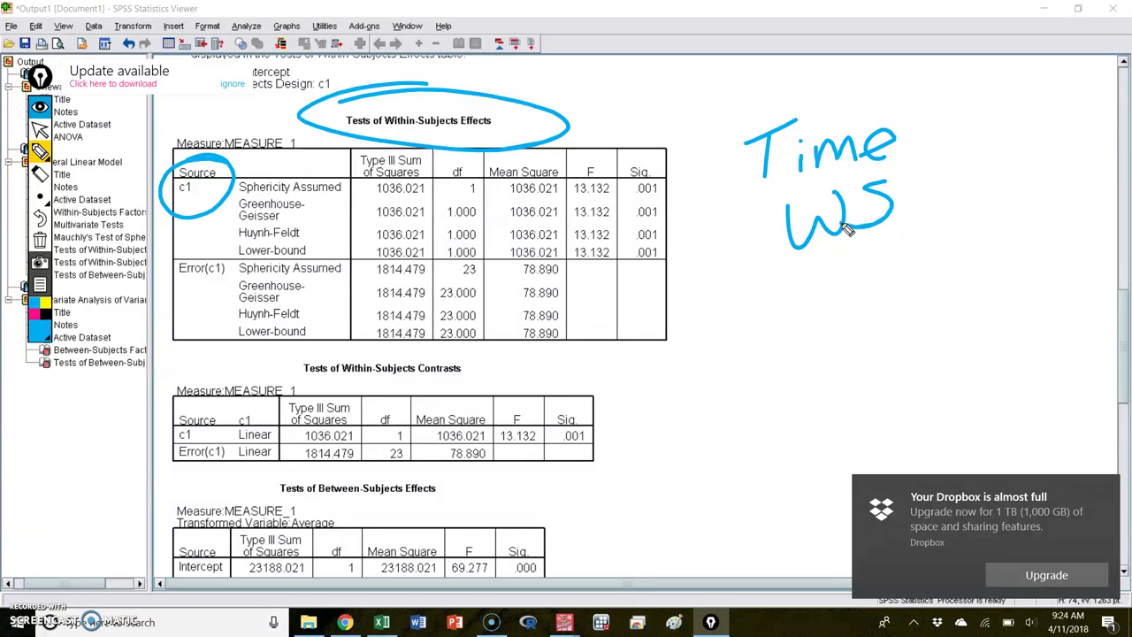
{"action": "mouse_move", "coordinate": [193, 251]}
{"action": "left_mouse_down"}
{"action": "mouse_move", "coordinate": [184, 292]}
{"action": "mouse_move", "coordinate": [235, 273]}
{"action": "mouse_move", "coordinate": [175, 255]}
{"action": "left_mouse_up"}
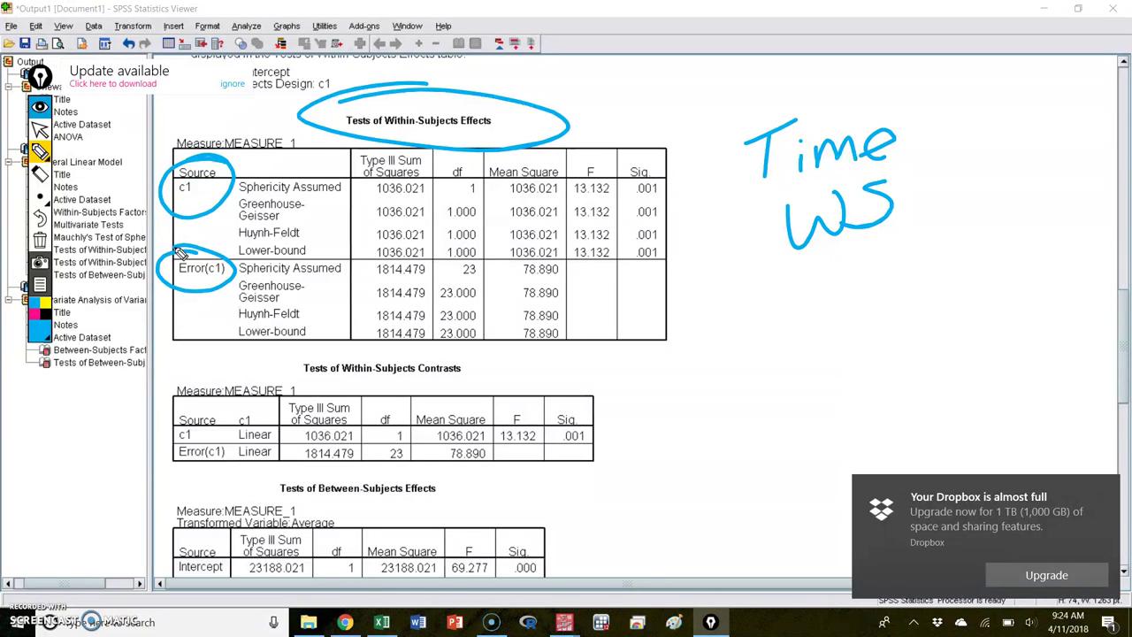
Mark the three alternative c1 rows with dots and outline the Sphericity Assumed rows for c1 and Error(c1)
{"action": "left_click", "coordinate": [322, 208]}
{"action": "left_click", "coordinate": [320, 229]}
{"action": "left_click", "coordinate": [329, 253]}
{"action": "mouse_move", "coordinate": [225, 187]}
{"action": "left_mouse_down"}
{"action": "mouse_move", "coordinate": [440, 201]}
{"action": "mouse_move", "coordinate": [683, 191]}
{"action": "mouse_move", "coordinate": [678, 166]}
{"action": "mouse_move", "coordinate": [635, 159]}
{"action": "mouse_move", "coordinate": [300, 153]}
{"action": "mouse_move", "coordinate": [237, 165]}
{"action": "mouse_move", "coordinate": [212, 193]}
{"action": "left_mouse_up"}
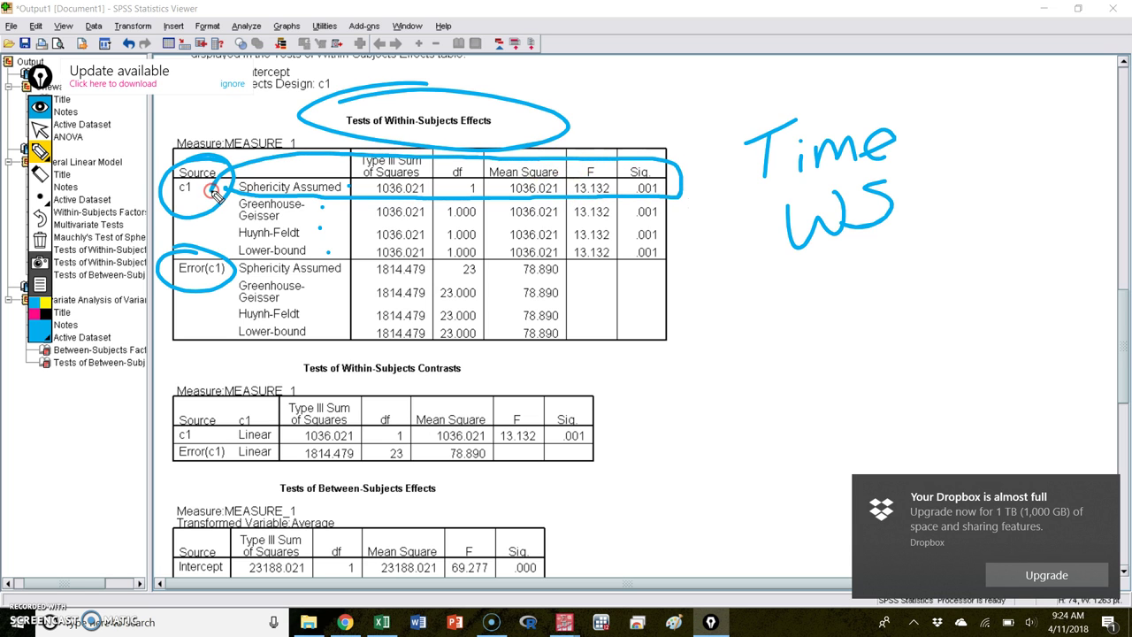
{"action": "mouse_move", "coordinate": [235, 281]}
{"action": "left_mouse_down"}
{"action": "mouse_move", "coordinate": [584, 274]}
{"action": "mouse_move", "coordinate": [573, 259]}
{"action": "mouse_move", "coordinate": [515, 254]}
{"action": "mouse_move", "coordinate": [216, 273]}
{"action": "left_mouse_up"}
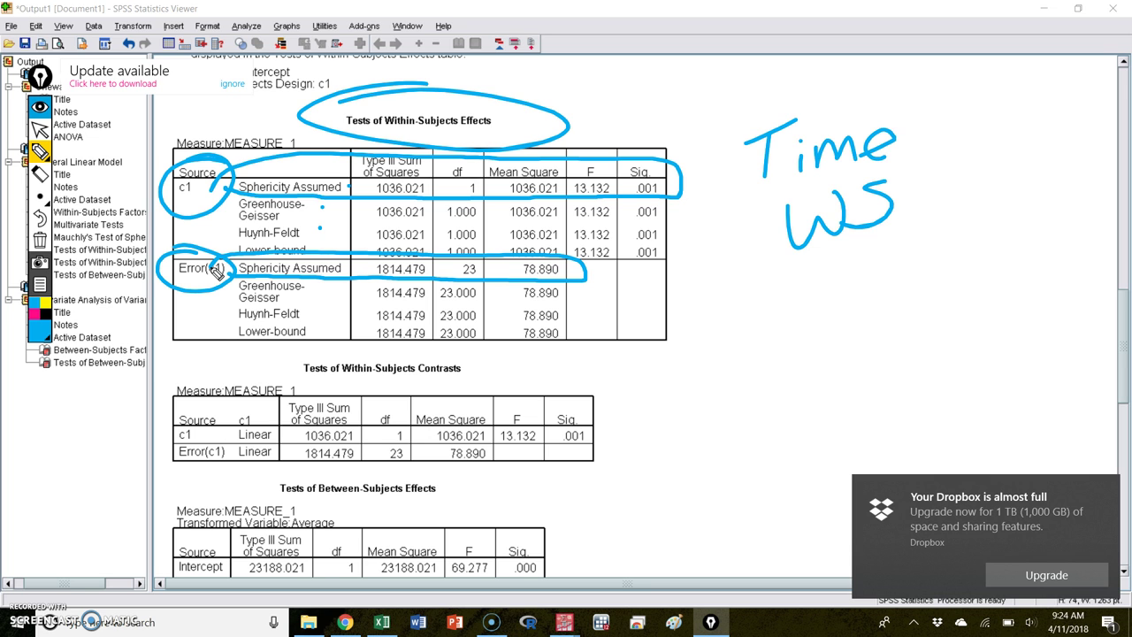
Switch to the Excel workbook, clear the annotations, and place its window below the Sphericity Assumed rows with B2 selected
{"action": "left_click", "coordinate": [40, 128]}
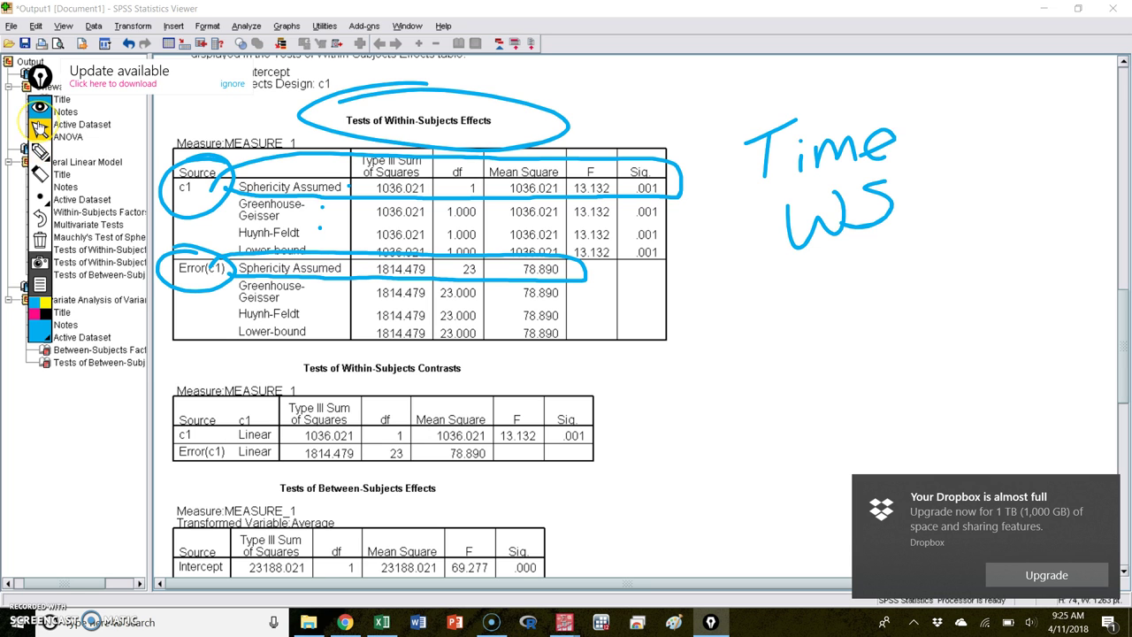
{"action": "key", "text": "alt+Tab"}
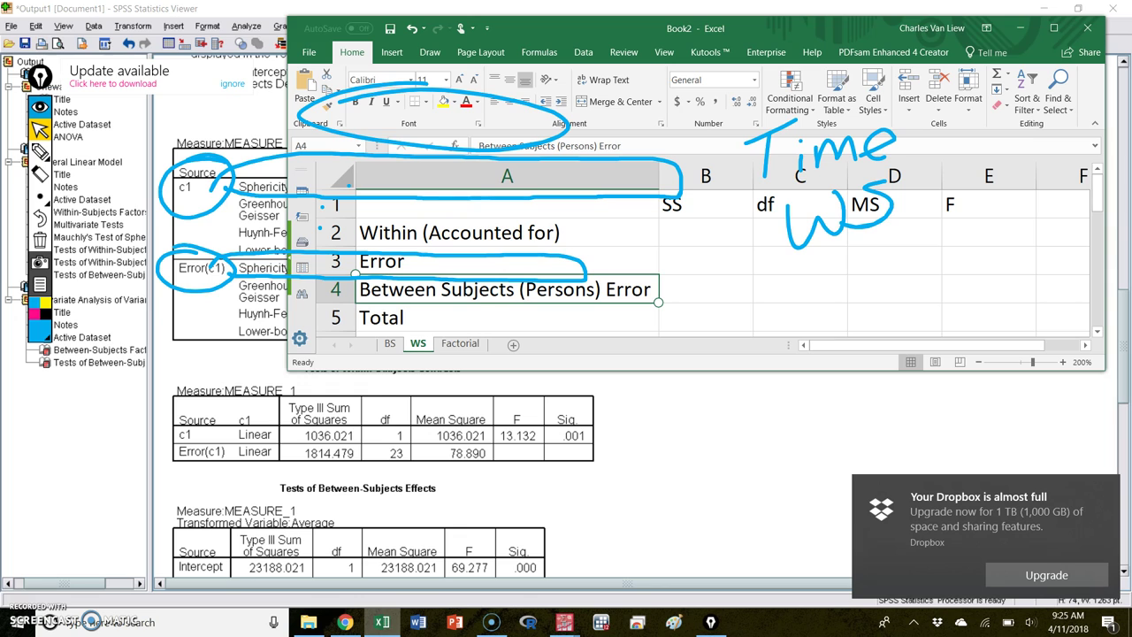
{"action": "left_click", "coordinate": [40, 241]}
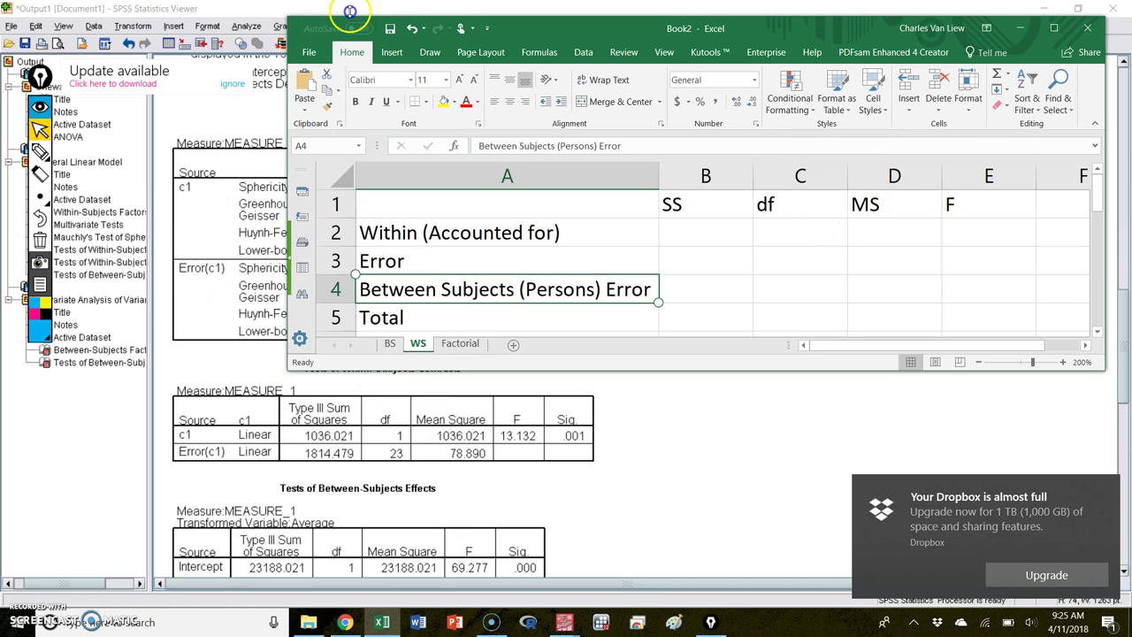
{"action": "left_click_drag", "start_coordinate": [518, 27], "coordinate": [322, 294]}
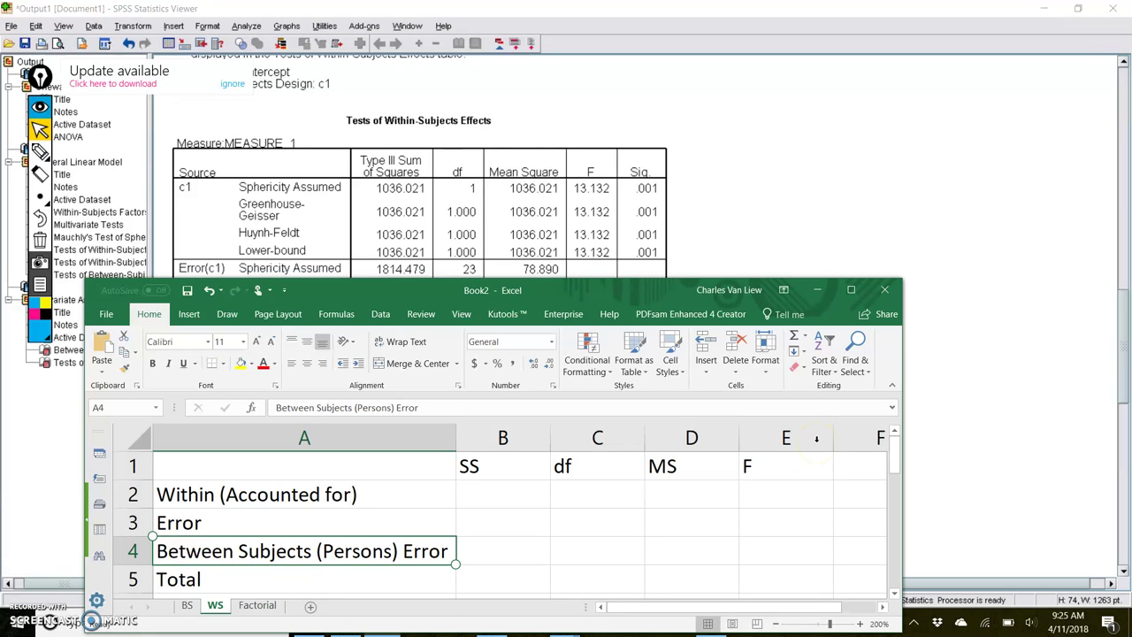
{"action": "key", "text": "Up"}
{"action": "key", "text": "Up"}
{"action": "key", "text": "Right"}
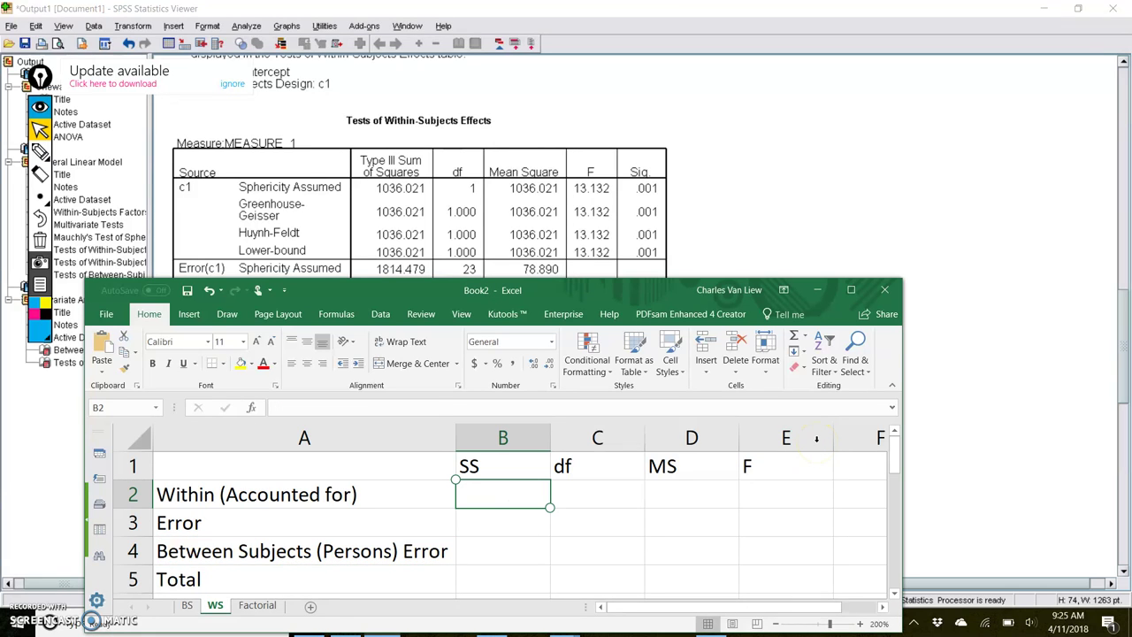
Underline the c1 Sphericity Assumed label in blue in the Tests of Within-Subjects Effects table
{"action": "left_click", "coordinate": [40, 152]}
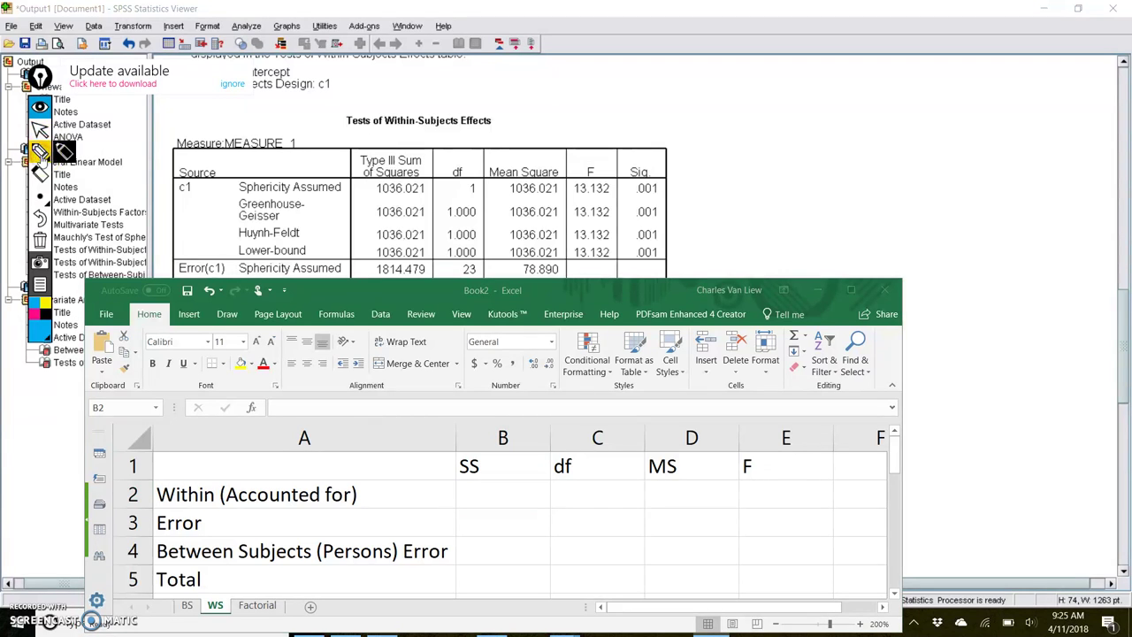
{"action": "left_click_drag", "start_coordinate": [161, 196], "coordinate": [351, 201]}
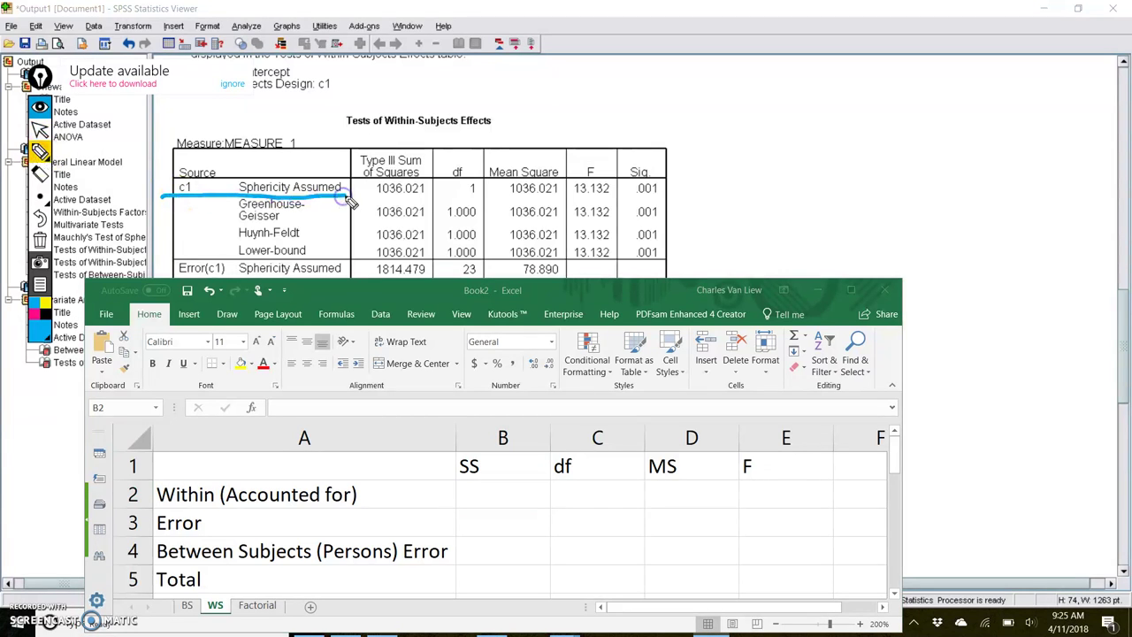
{"action": "left_click", "coordinate": [40, 130]}
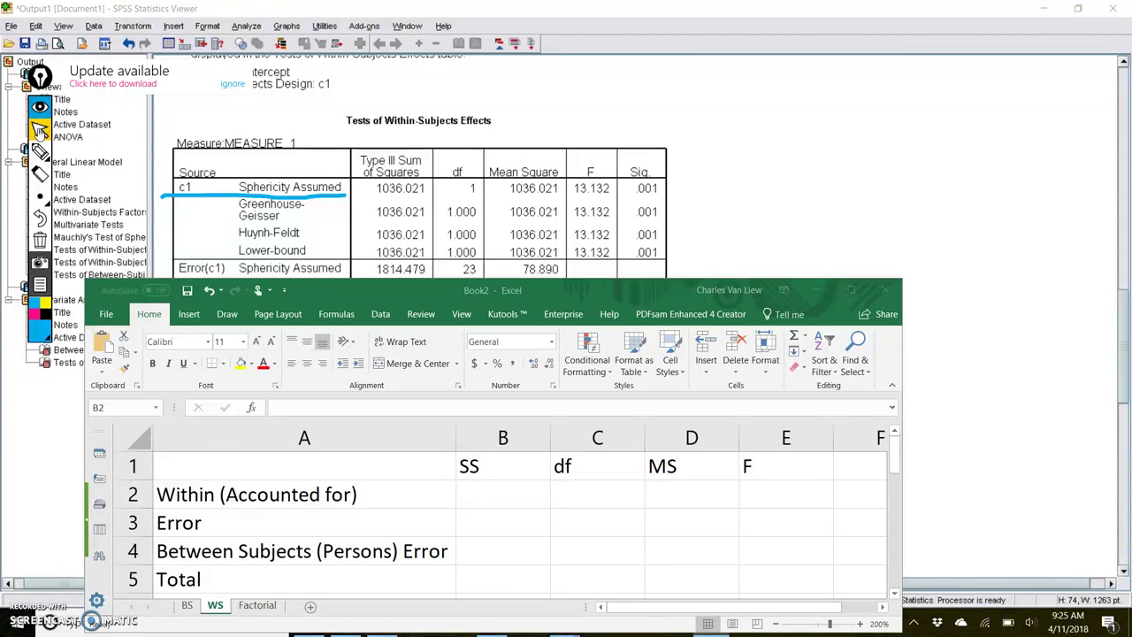
Fill the Within (Accounted for) row with SS 1036.021, df 1, MS 1036.021 and F 13.132
{"action": "left_click", "coordinate": [503, 495]}
{"action": "type", "text": "1036.021"}
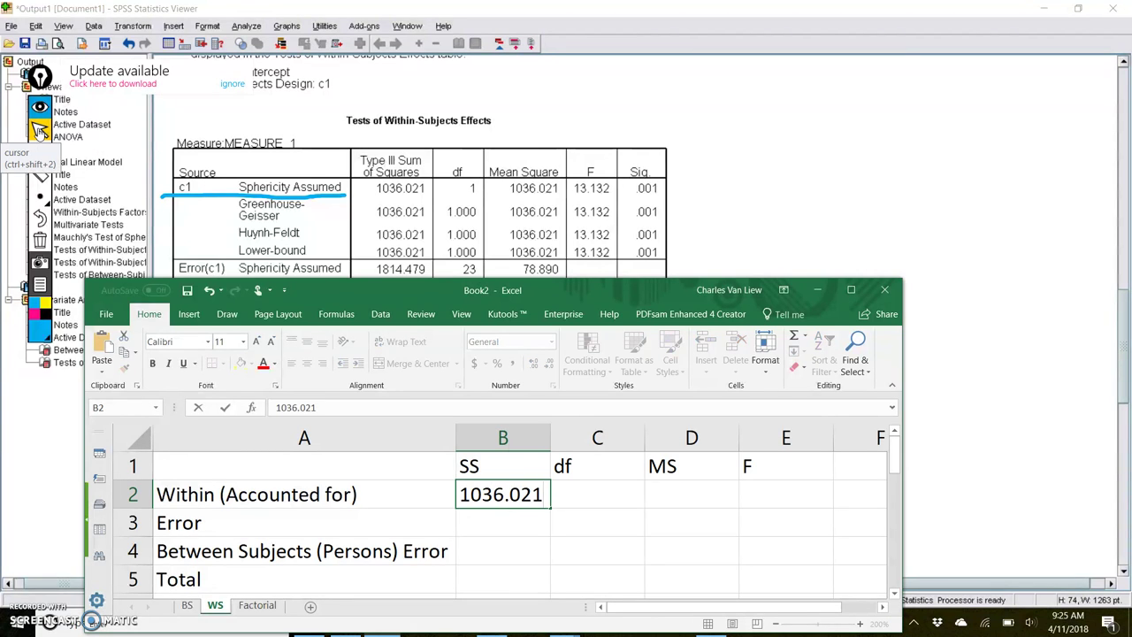
{"action": "key", "text": "Tab"}
{"action": "type", "text": "1"}
{"action": "key", "text": "Tab"}
{"action": "type", "text": "103"}
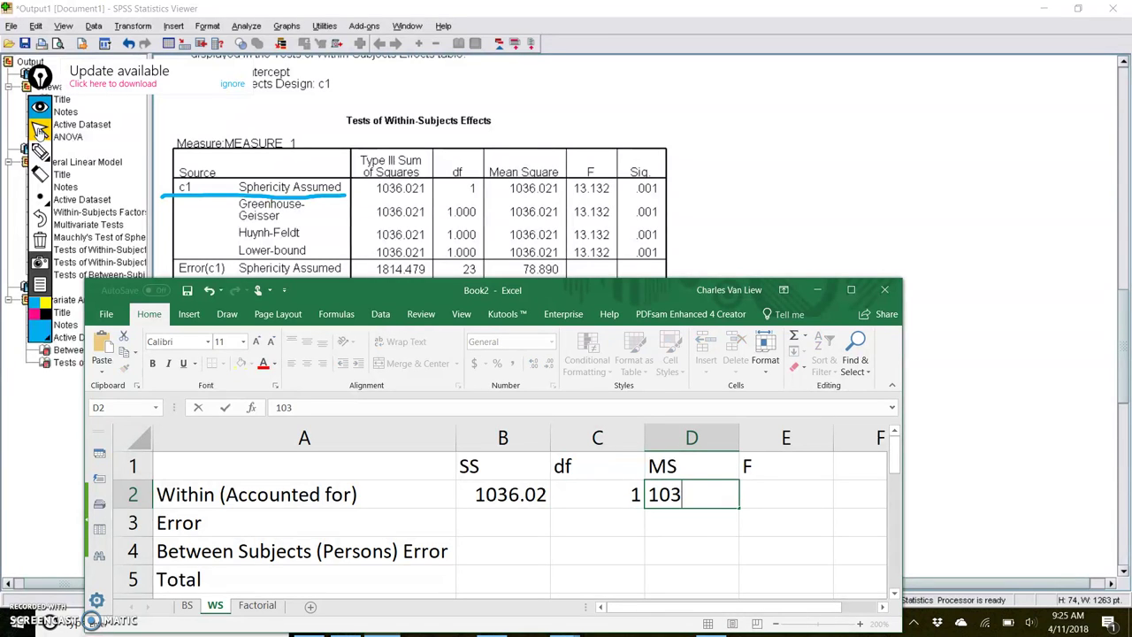
{"action": "type", "text": "6.021"}
{"action": "key", "text": "Tab"}
{"action": "type", "text": "13.132"}
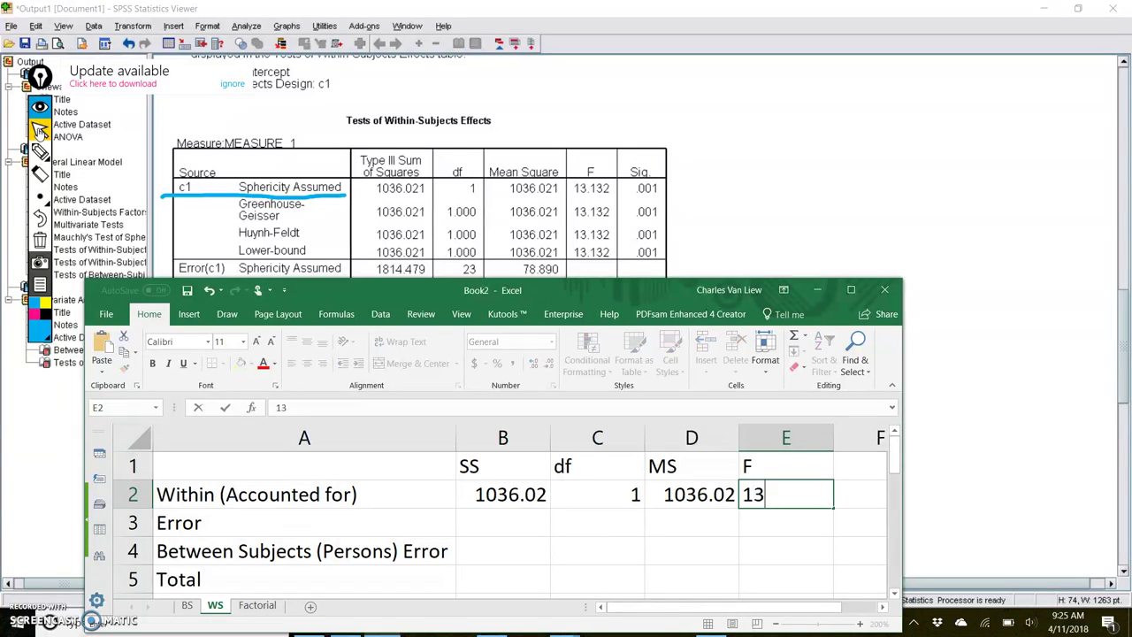
{"action": "key", "text": "Return"}
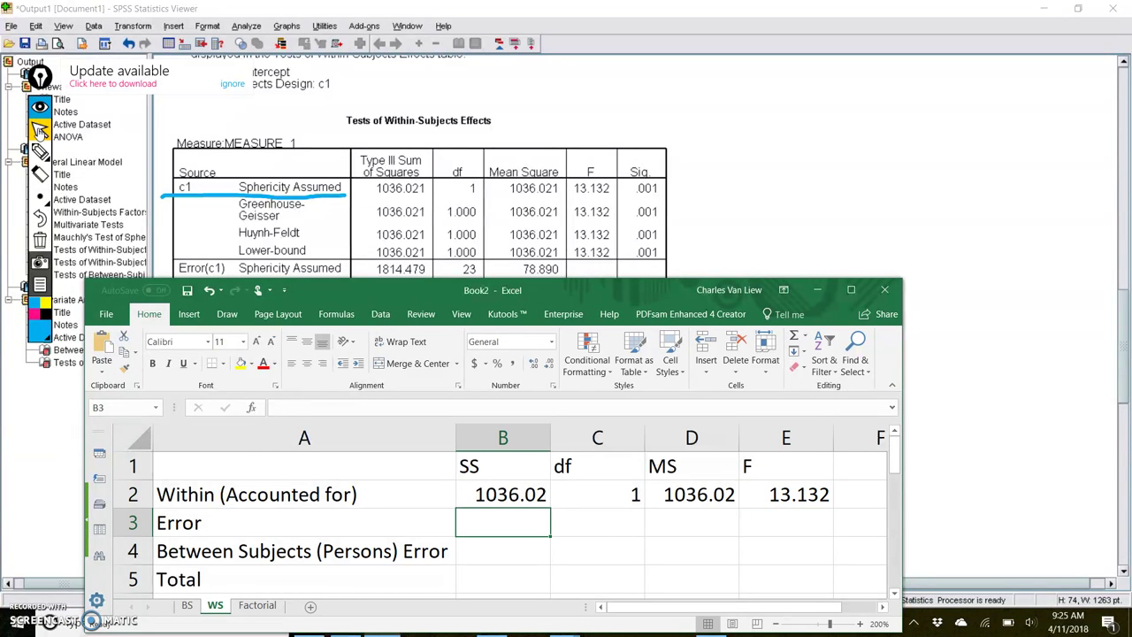
Underline the Error(c1) Sphericity Assumed row in blue across its SS, df and Mean Square values
{"action": "left_click", "coordinate": [40, 150]}
{"action": "mouse_move", "coordinate": [165, 271]}
{"action": "left_mouse_down"}
{"action": "mouse_move", "coordinate": [195, 279]}
{"action": "mouse_move", "coordinate": [589, 281]}
{"action": "left_mouse_up"}
{"action": "left_click", "coordinate": [40, 128]}
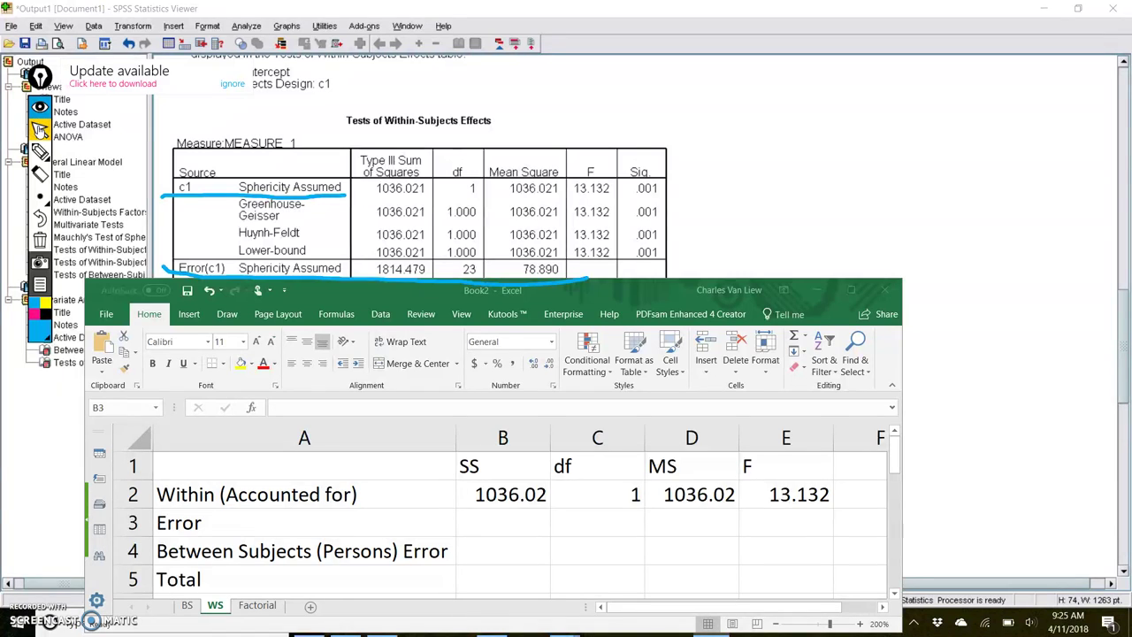
Fill the Error row with SS 1814.48, df 23 and MS 78.89
{"action": "left_click", "coordinate": [503, 522]}
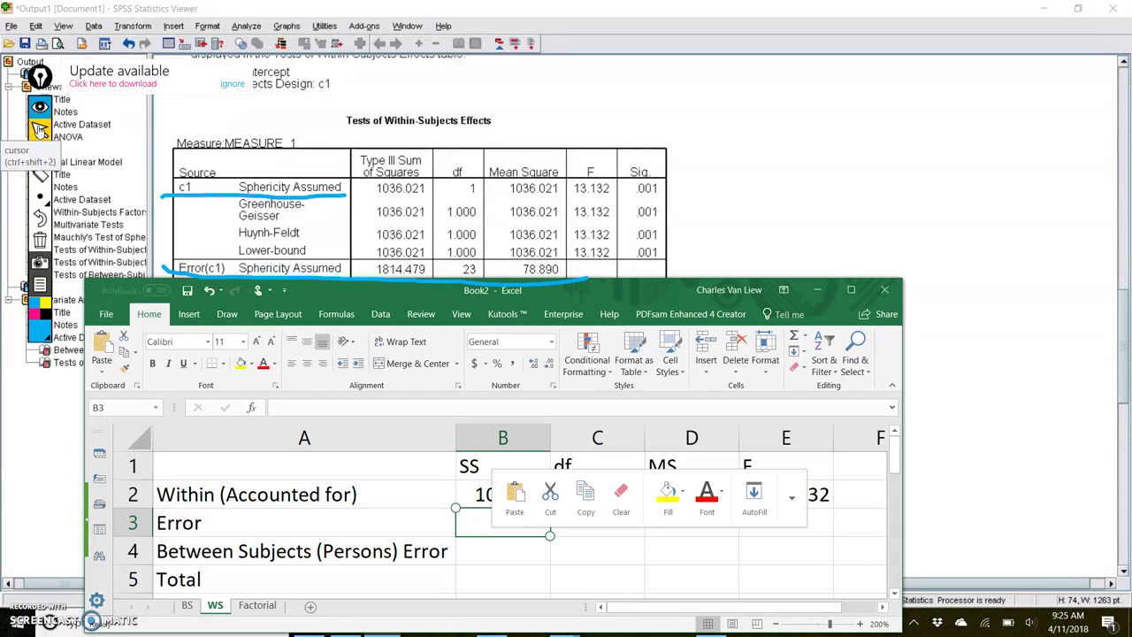
{"action": "type", "text": "1814"}
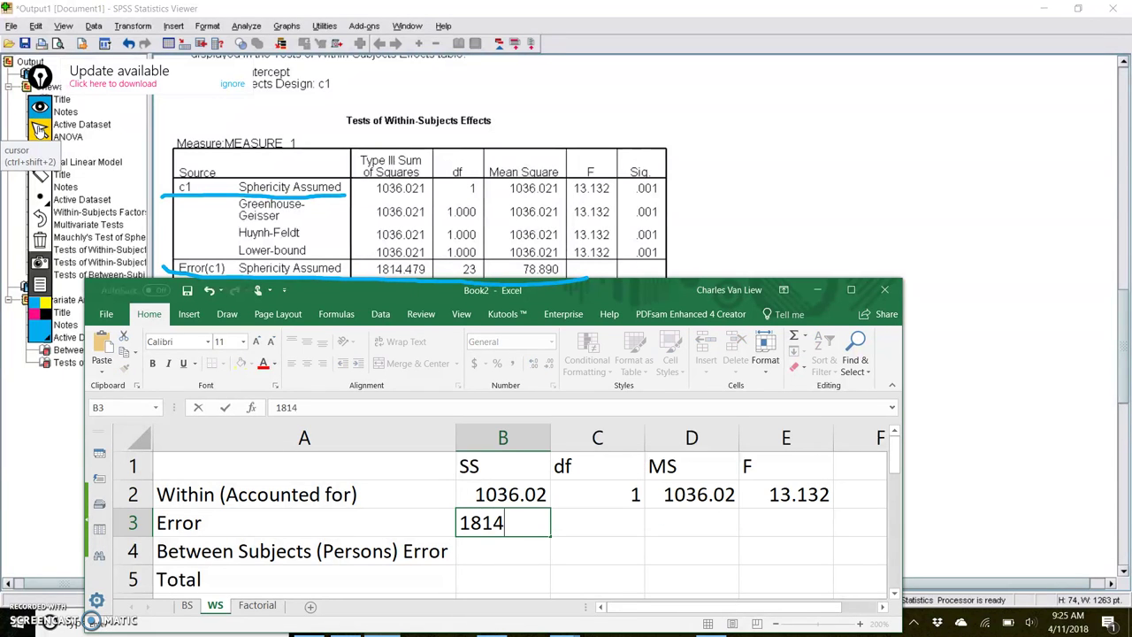
{"action": "type", "text": "3479"}
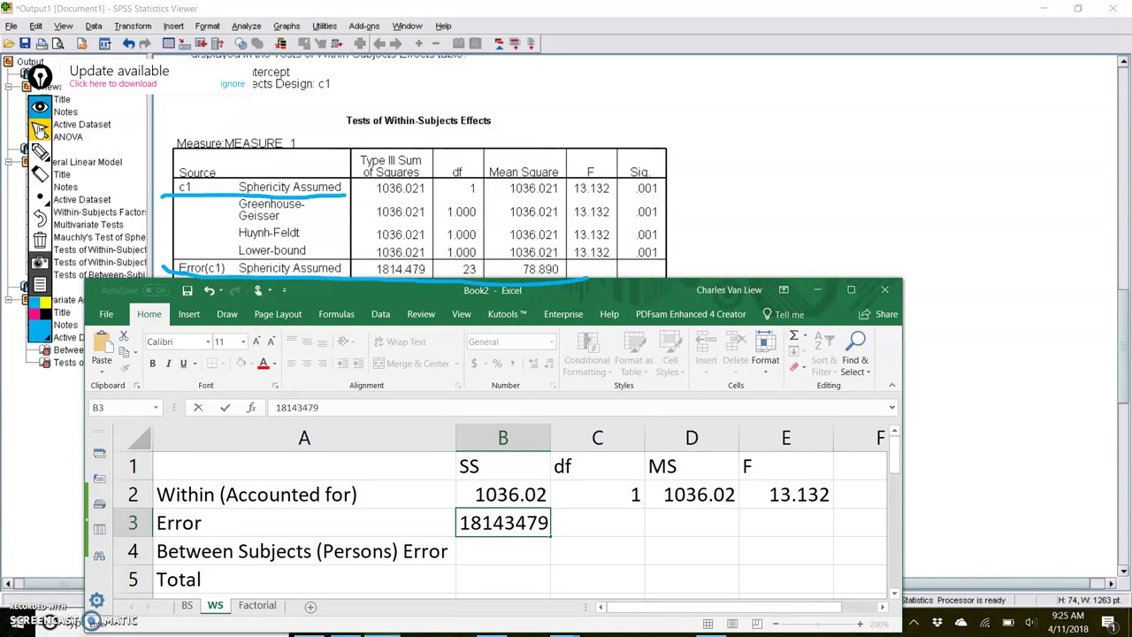
{"action": "key", "text": "BackSpace"}
{"action": "key", "text": "BackSpace"}
{"action": "key", "text": "BackSpace"}
{"action": "key", "text": "BackSpace"}
{"action": "type", "text": ".48"}
{"action": "key", "text": "Tab"}
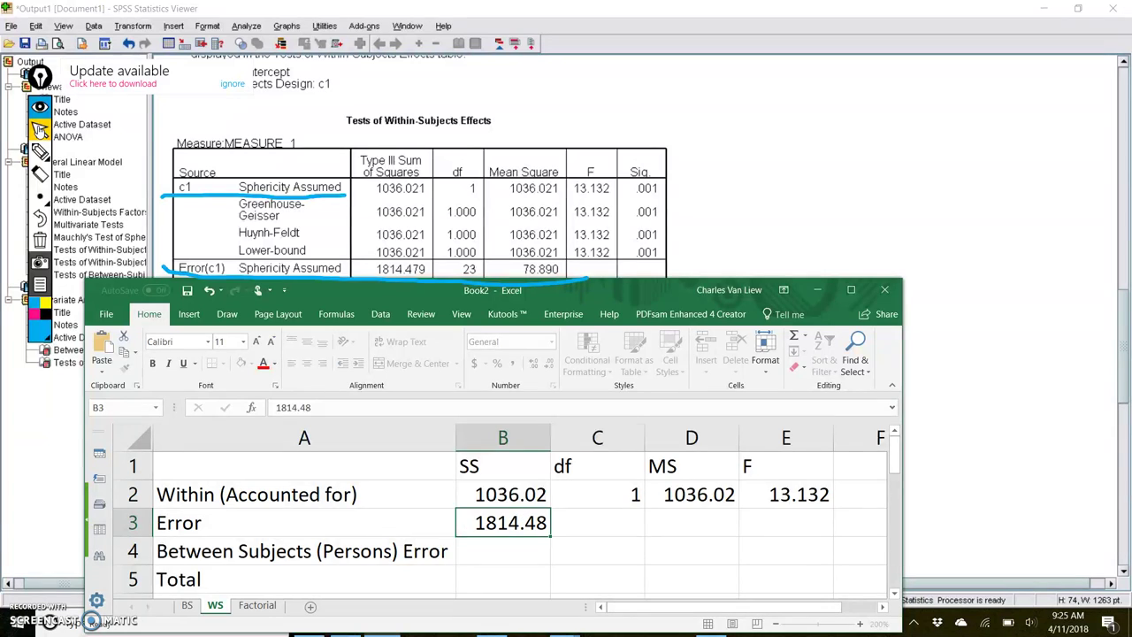
{"action": "type", "text": "23"}
{"action": "key", "text": "Tab"}
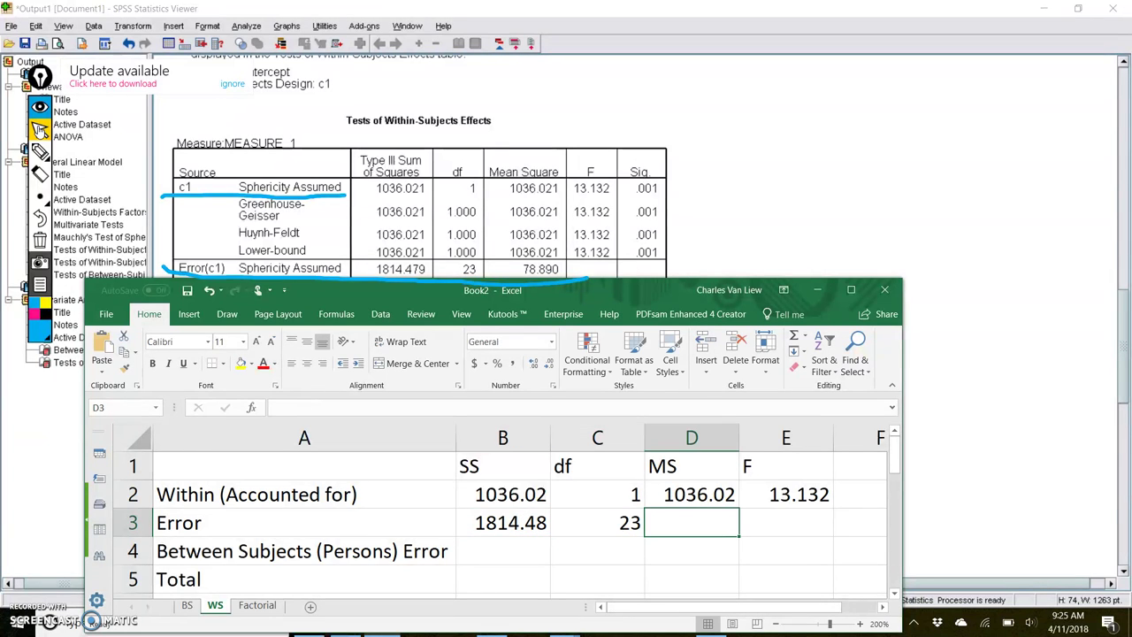
{"action": "type", "text": "78.89"}
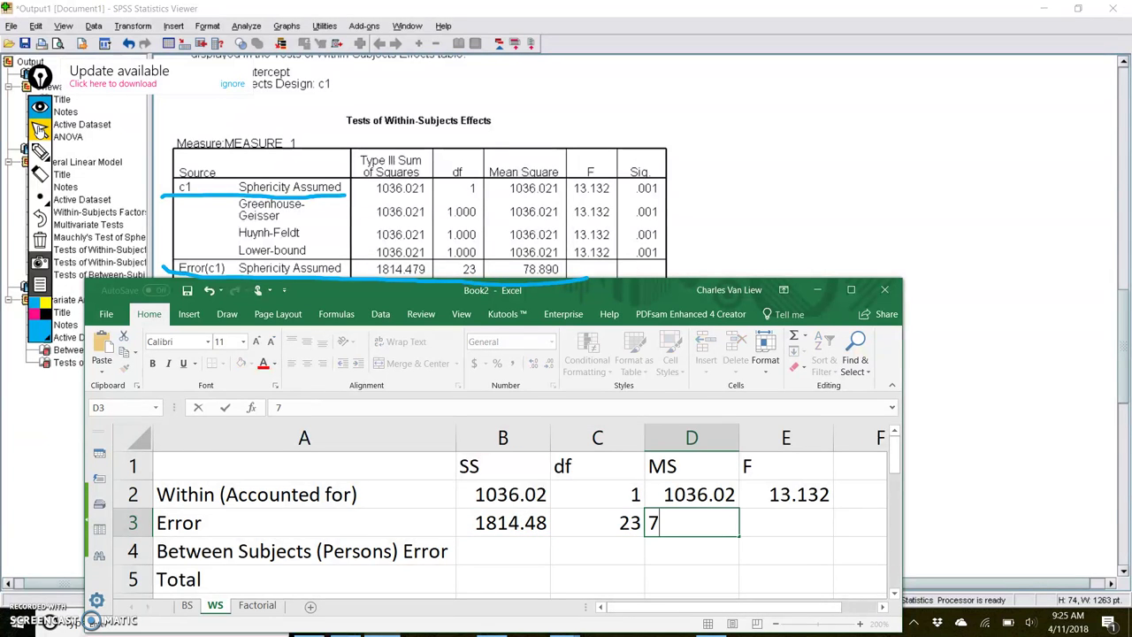
{"action": "key", "text": "Return"}
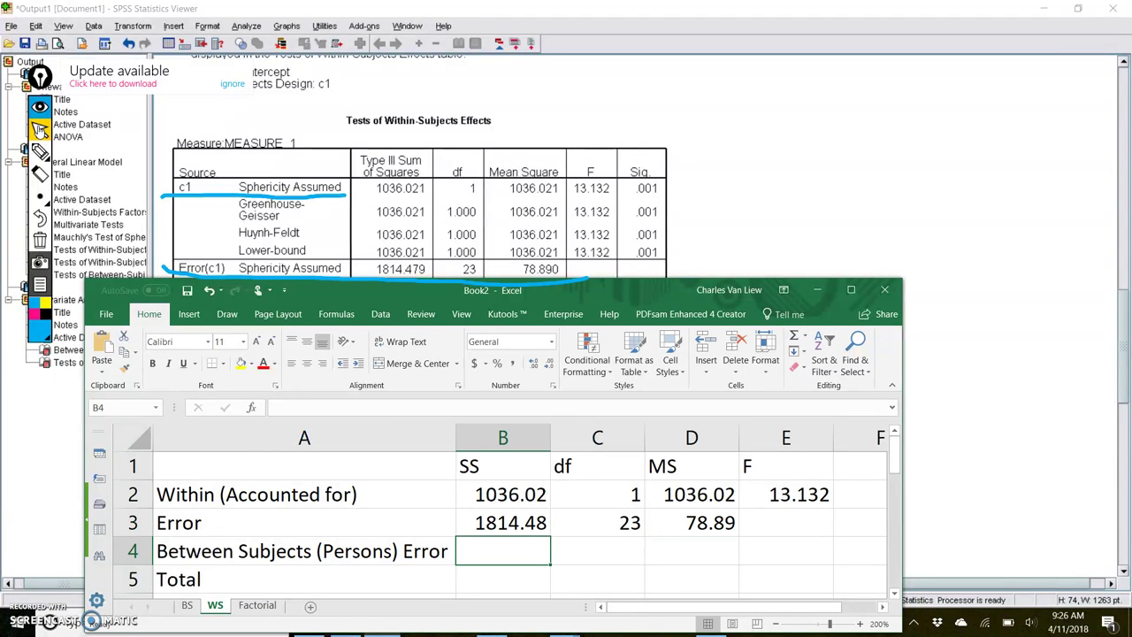
Clear the annotations, switch to the SPSS output, and circle the Tests of Between-Subjects Effects title in blue
{"action": "left_click", "coordinate": [39, 240]}
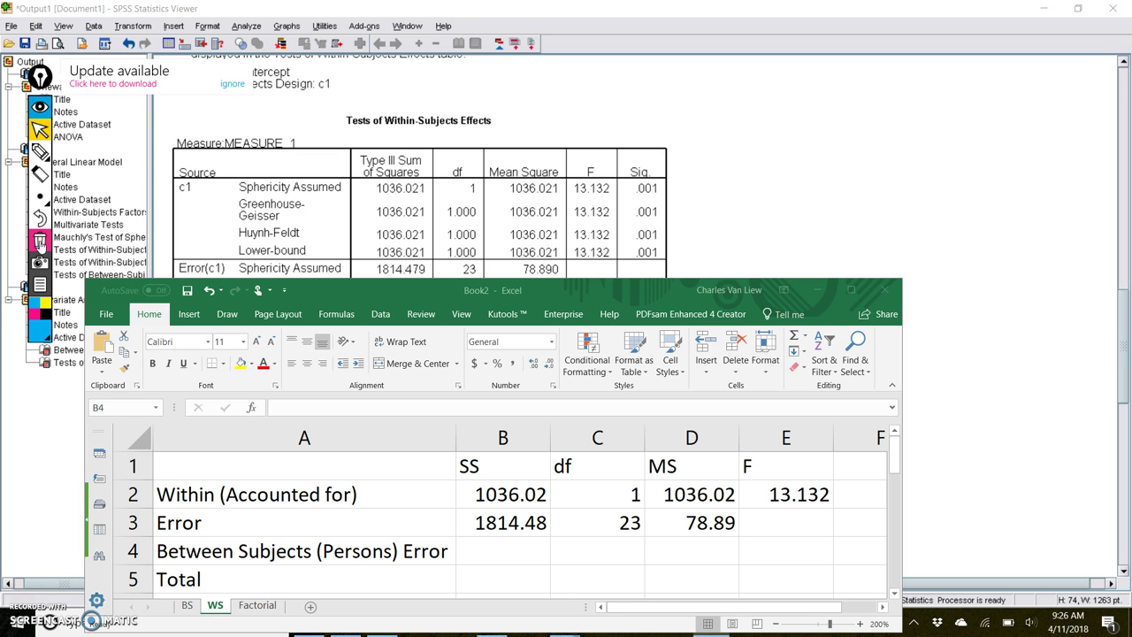
{"action": "left_click", "coordinate": [715, 172]}
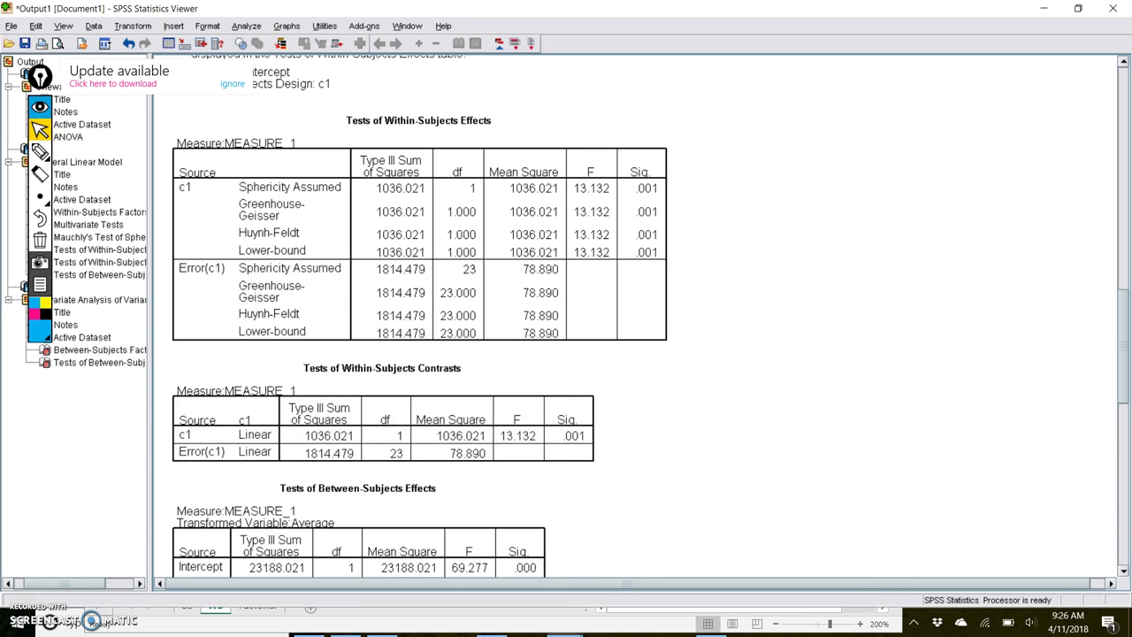
{"action": "left_click_drag", "start_coordinate": [1121, 341], "coordinate": [1126, 384]}
{"action": "left_click", "coordinate": [40, 151]}
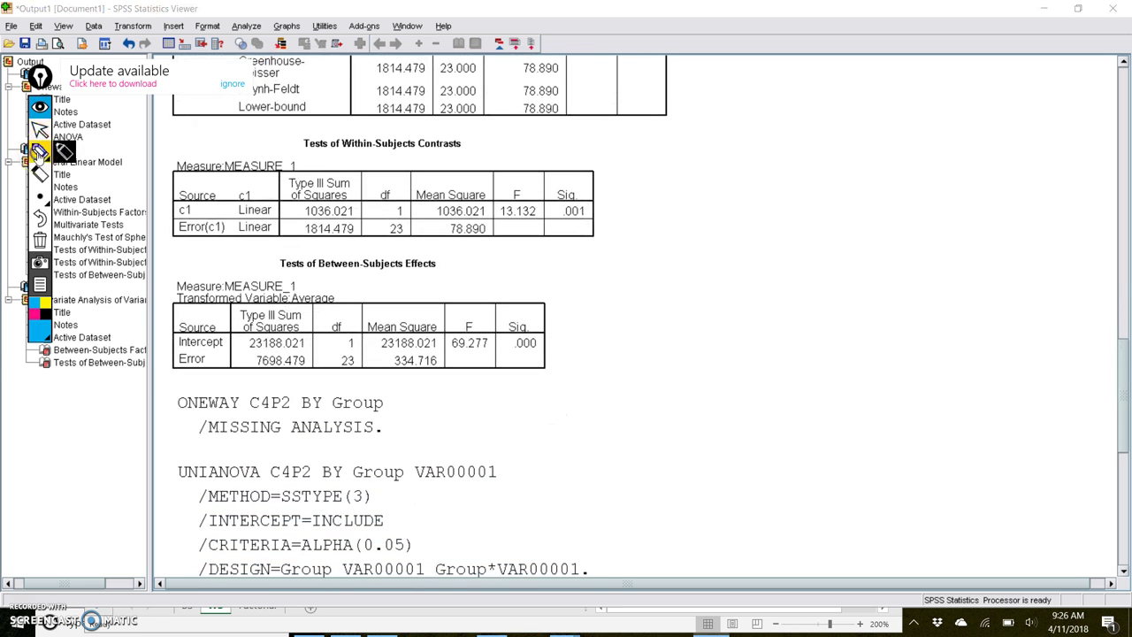
{"action": "mouse_move", "coordinate": [264, 252]}
{"action": "left_mouse_down"}
{"action": "mouse_move", "coordinate": [380, 281]}
{"action": "mouse_move", "coordinate": [476, 263]}
{"action": "mouse_move", "coordinate": [274, 245]}
{"action": "mouse_move", "coordinate": [222, 263]}
{"action": "left_mouse_up"}
Handwrite "Subjects" in blue beside the Tests of Between-Subjects Effects table and circle the table's Error row
{"action": "mouse_move", "coordinate": [729, 247]}
{"action": "left_mouse_down"}
{"action": "mouse_move", "coordinate": [691, 260]}
{"action": "mouse_move", "coordinate": [676, 309]}
{"action": "mouse_move", "coordinate": [754, 305]}
{"action": "left_mouse_up"}
{"action": "left_click_drag", "start_coordinate": [752, 232], "coordinate": [761, 354]}
{"action": "left_click", "coordinate": [789, 254]}
{"action": "mouse_move", "coordinate": [832, 266]}
{"action": "left_mouse_down"}
{"action": "mouse_move", "coordinate": [829, 292]}
{"action": "mouse_move", "coordinate": [815, 282]}
{"action": "mouse_move", "coordinate": [865, 303]}
{"action": "left_mouse_up"}
{"action": "left_click_drag", "start_coordinate": [880, 232], "coordinate": [886, 301]}
{"action": "left_click_drag", "start_coordinate": [872, 263], "coordinate": [920, 252]}
{"action": "mouse_move", "coordinate": [929, 243]}
{"action": "left_mouse_down"}
{"action": "mouse_move", "coordinate": [914, 258]}
{"action": "mouse_move", "coordinate": [920, 287]}
{"action": "left_mouse_up"}
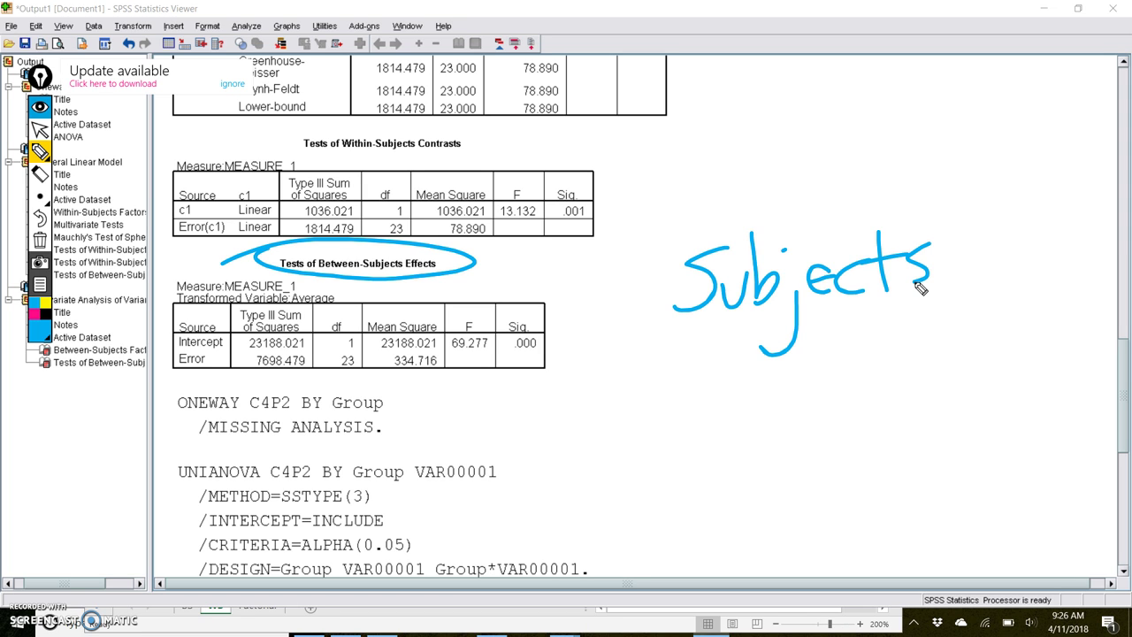
{"action": "mouse_move", "coordinate": [228, 347]}
{"action": "left_mouse_down"}
{"action": "mouse_move", "coordinate": [178, 346]}
{"action": "mouse_move", "coordinate": [161, 360]}
{"action": "mouse_move", "coordinate": [199, 379]}
{"action": "mouse_move", "coordinate": [392, 382]}
{"action": "mouse_move", "coordinate": [444, 378]}
{"action": "mouse_move", "coordinate": [450, 356]}
{"action": "mouse_move", "coordinate": [251, 344]}
{"action": "mouse_move", "coordinate": [192, 357]}
{"action": "left_mouse_up"}
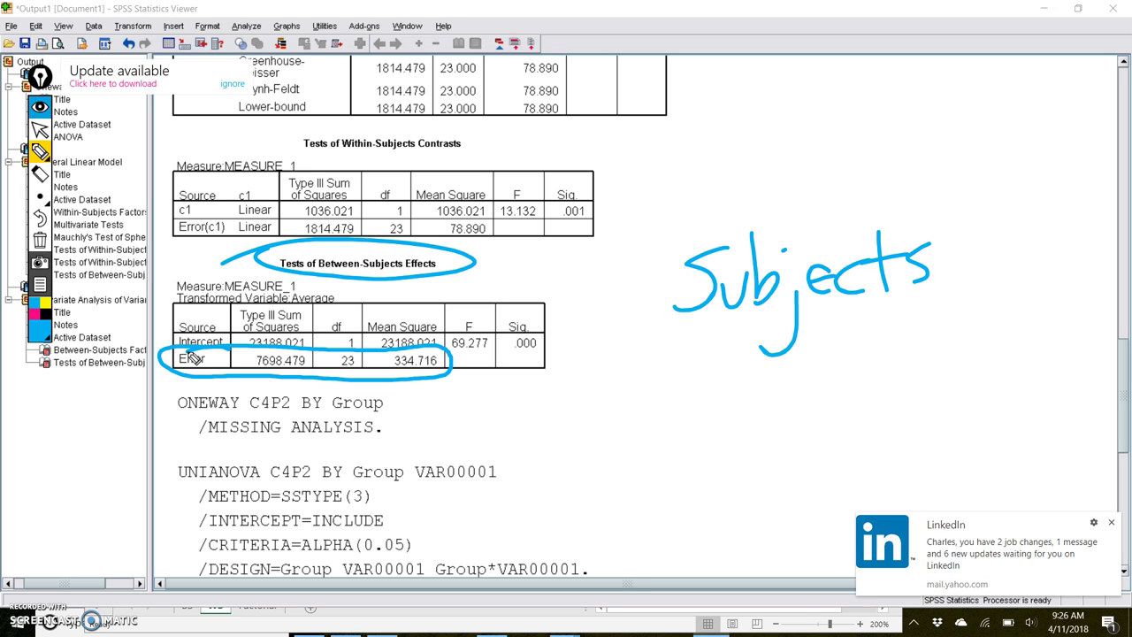
Switch to the Excel workbook, fit its window above the Between-Subjects Error row in the SPSS output, and clear the annotations
{"action": "left_click", "coordinate": [40, 130]}
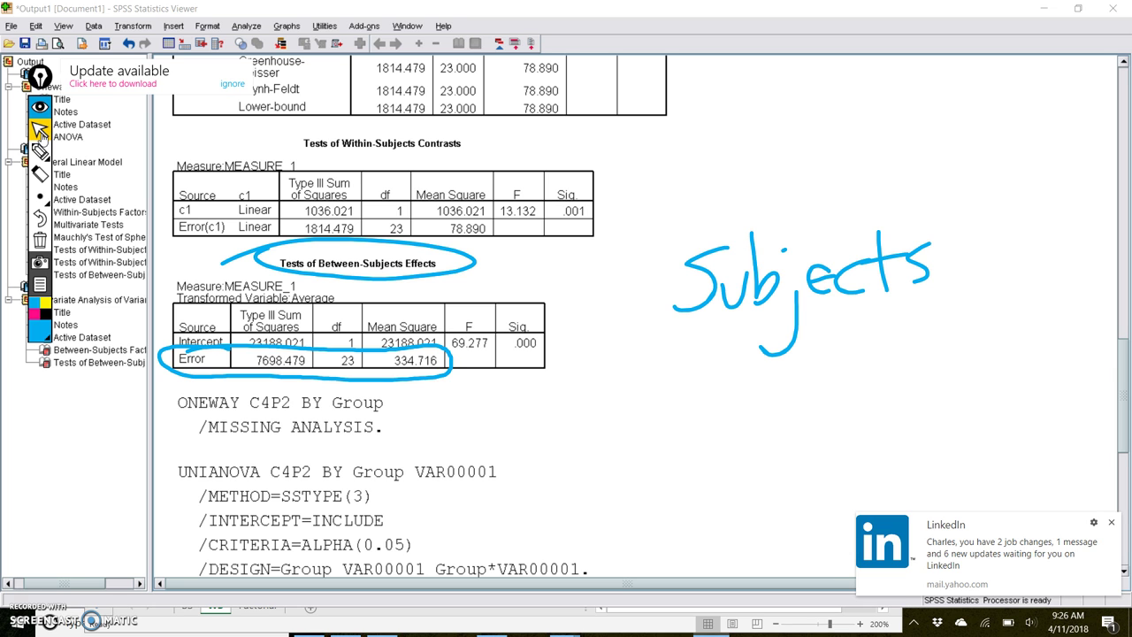
{"action": "left_click", "coordinate": [489, 627]}
{"action": "left_click_drag", "start_coordinate": [495, 290], "coordinate": [890, 5]}
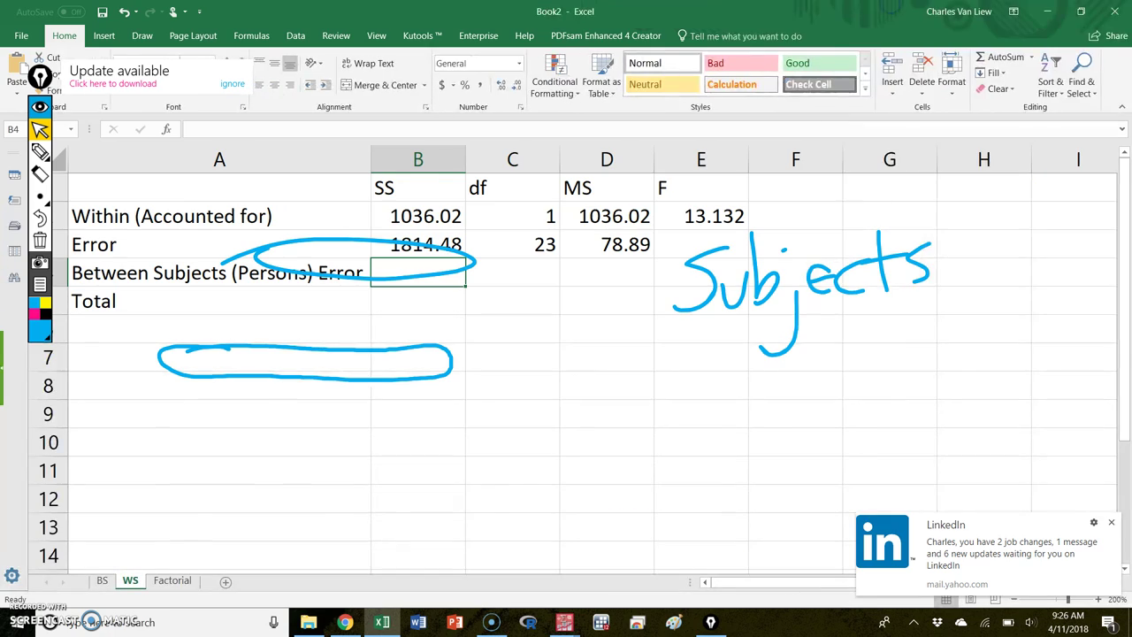
{"action": "double_click", "coordinate": [890, 4]}
{"action": "left_click_drag", "start_coordinate": [640, 293], "coordinate": [842, 29]}
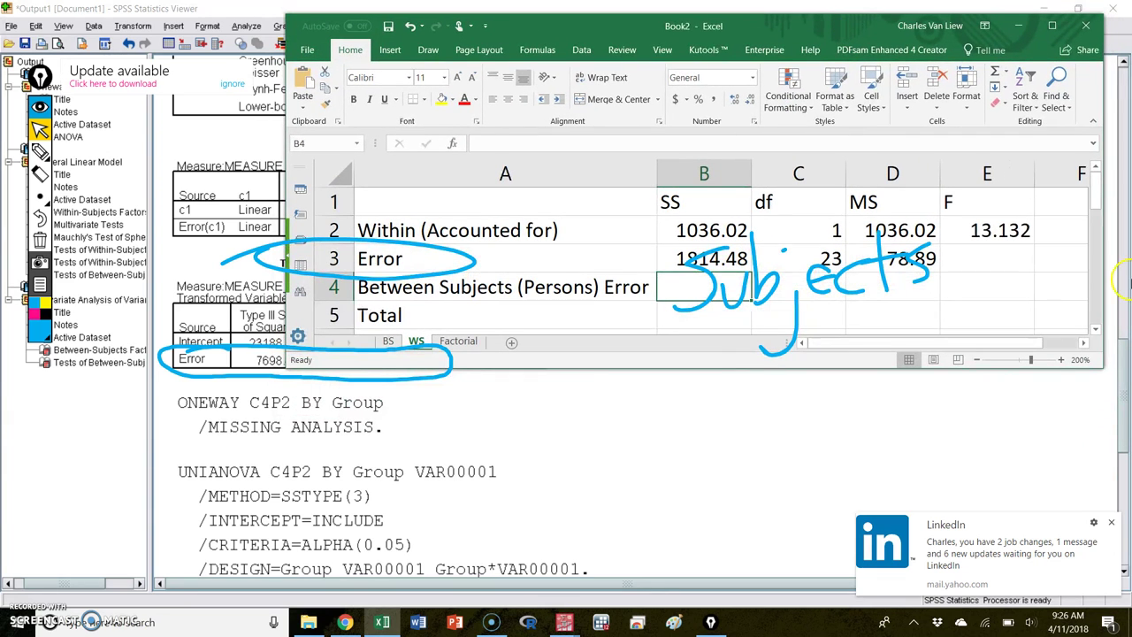
{"action": "left_click_drag", "start_coordinate": [1102, 351], "coordinate": [1105, 330]}
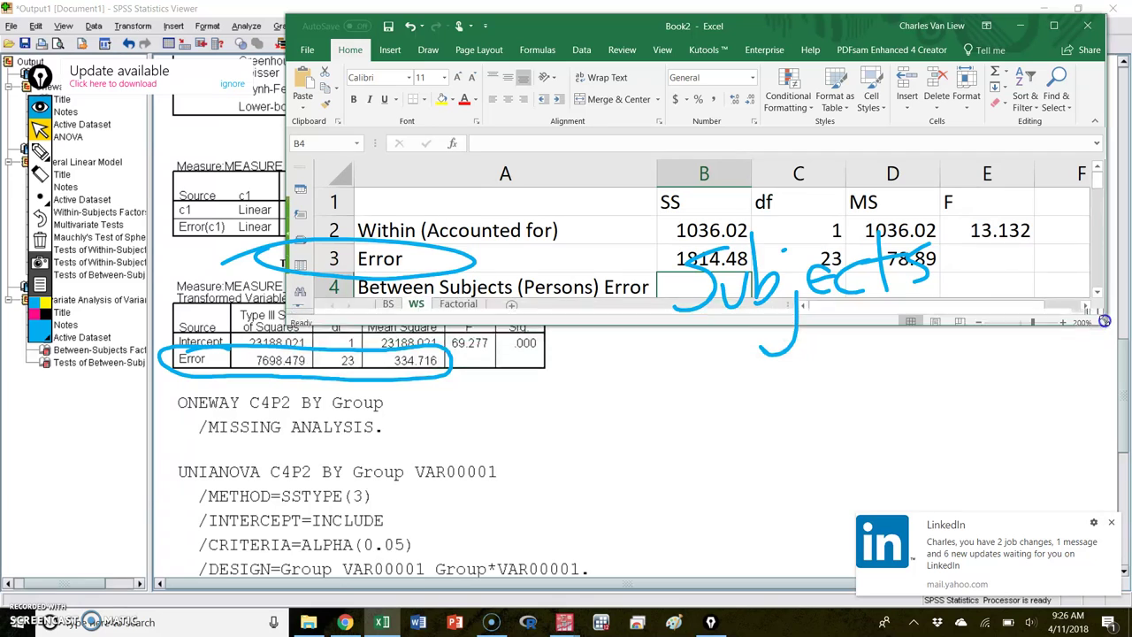
{"action": "left_click", "coordinate": [687, 287]}
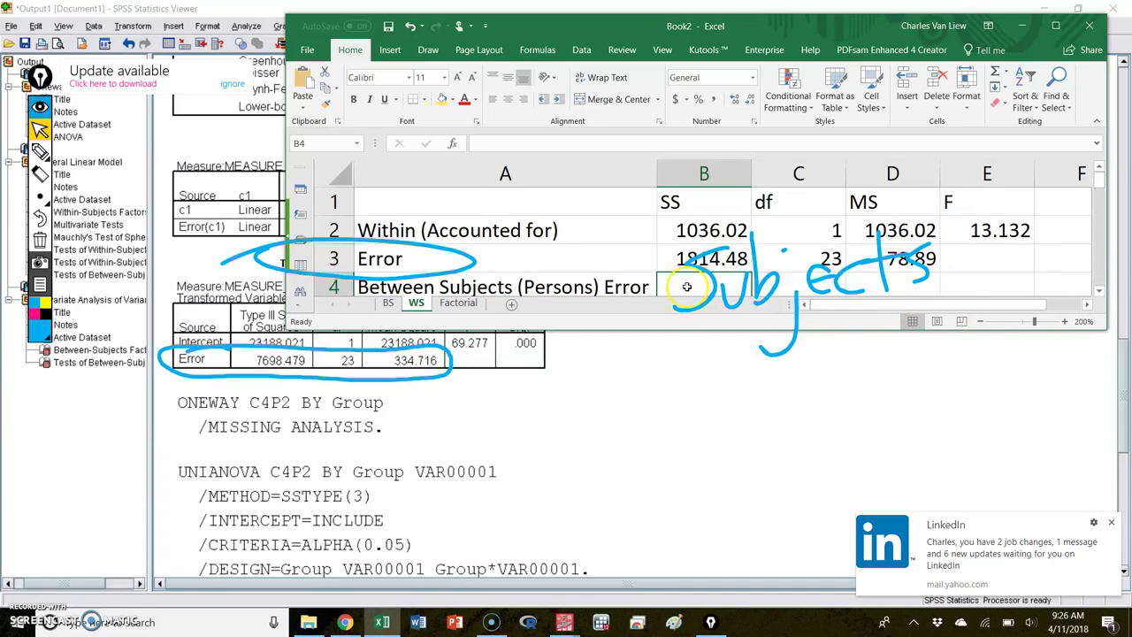
{"action": "key", "text": "ctrl+shift+x"}
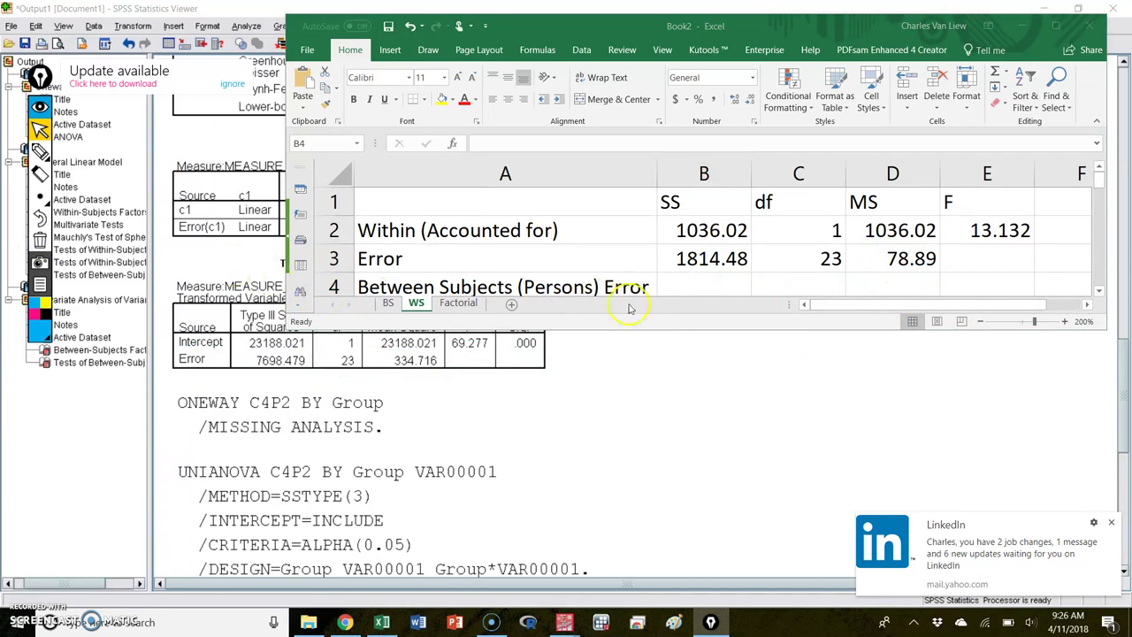
Fill the Between Subjects (Persons) Error row with SS 7698.48, df 23 and MS 334.716
{"action": "left_click", "coordinate": [701, 287]}
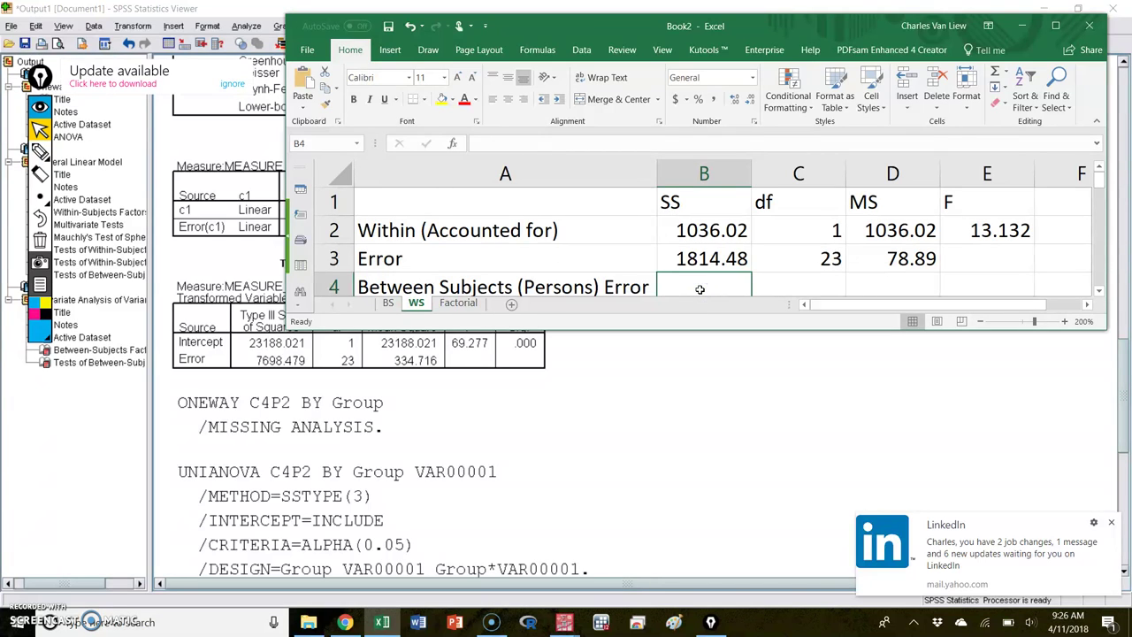
{"action": "type", "text": "7698"}
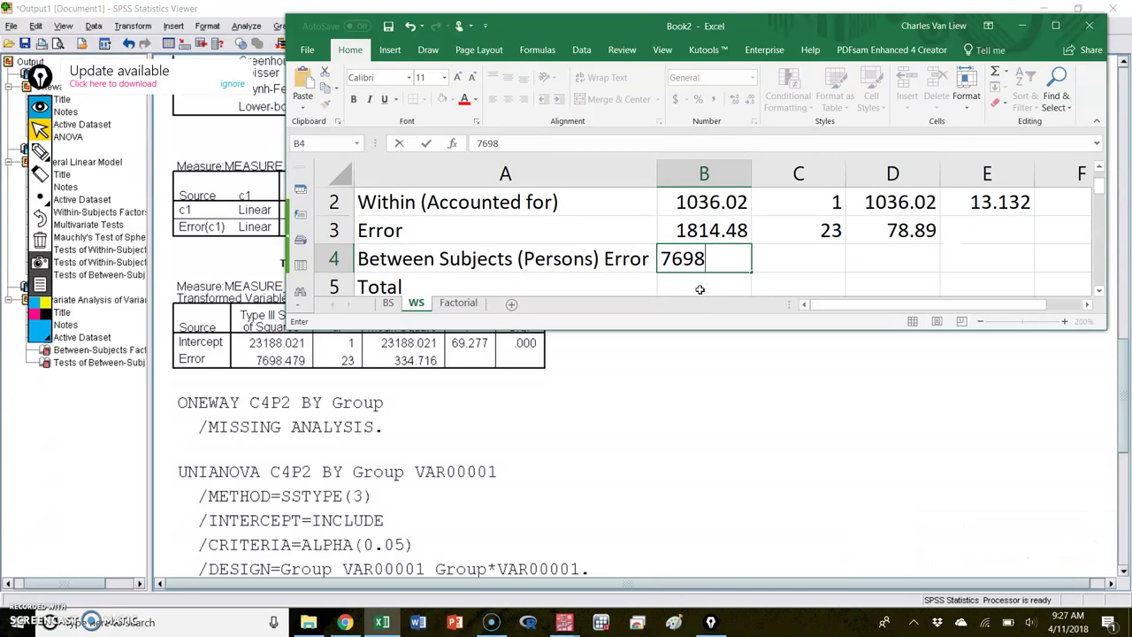
{"action": "type", "text": ".48"}
{"action": "key", "text": "Tab"}
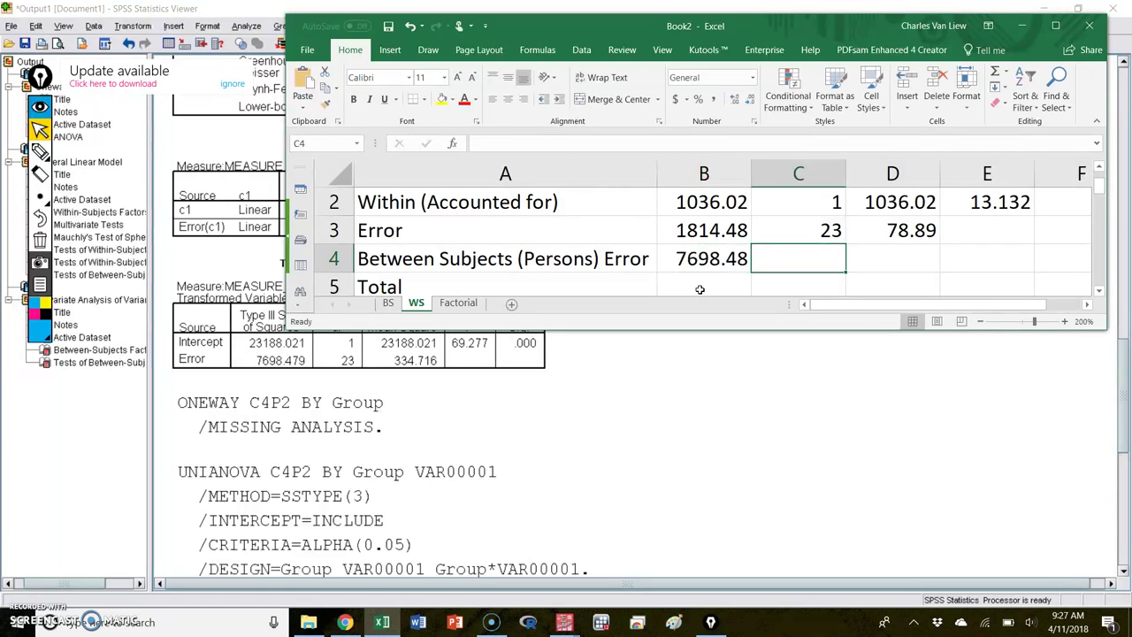
{"action": "type", "text": "23"}
{"action": "key", "text": "ctrl+Return"}
{"action": "key", "text": "Tab"}
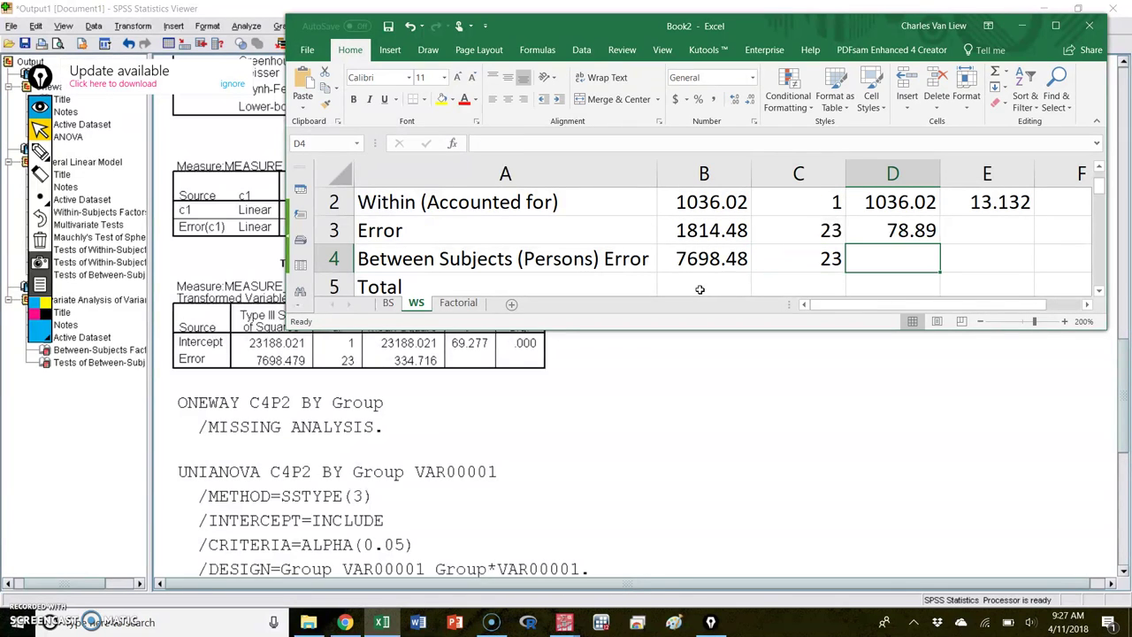
{"action": "type", "text": "334"}
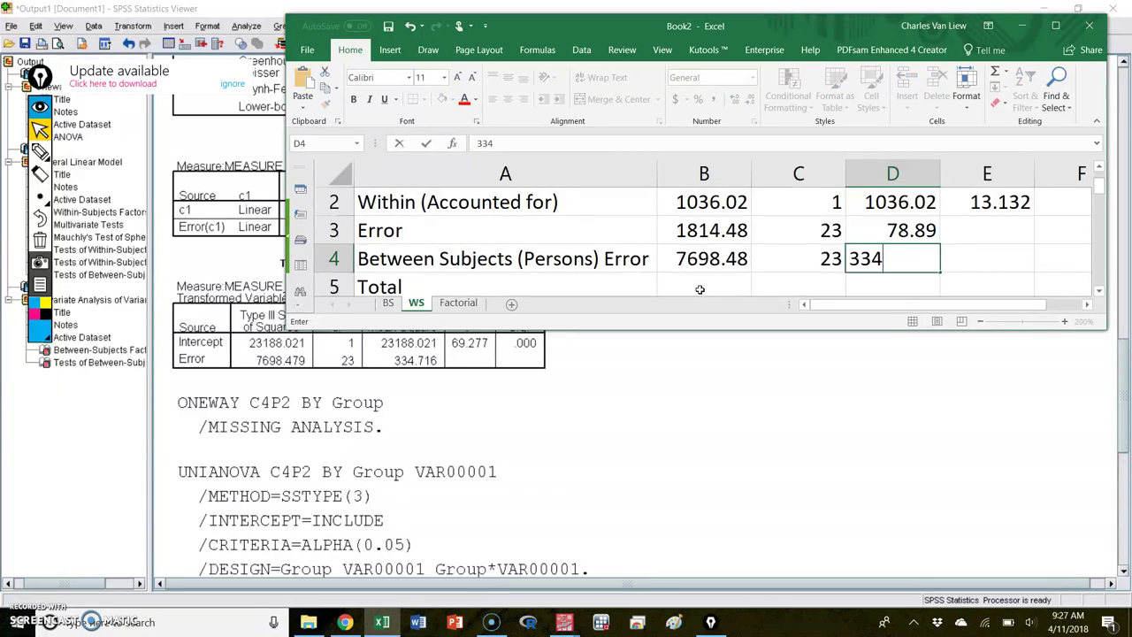
{"action": "type", "text": ".716"}
{"action": "key", "text": "Tab"}
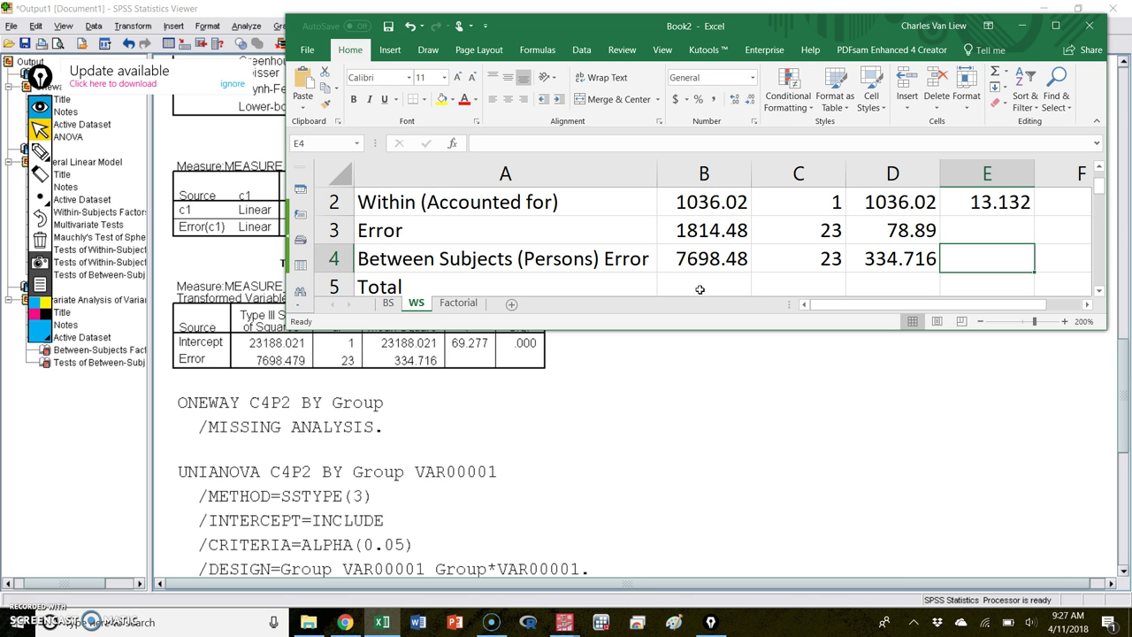
Draw a division sign between SS and df and an equals sign before MS in the Within row, and clear them
{"action": "left_click", "coordinate": [700, 289]}
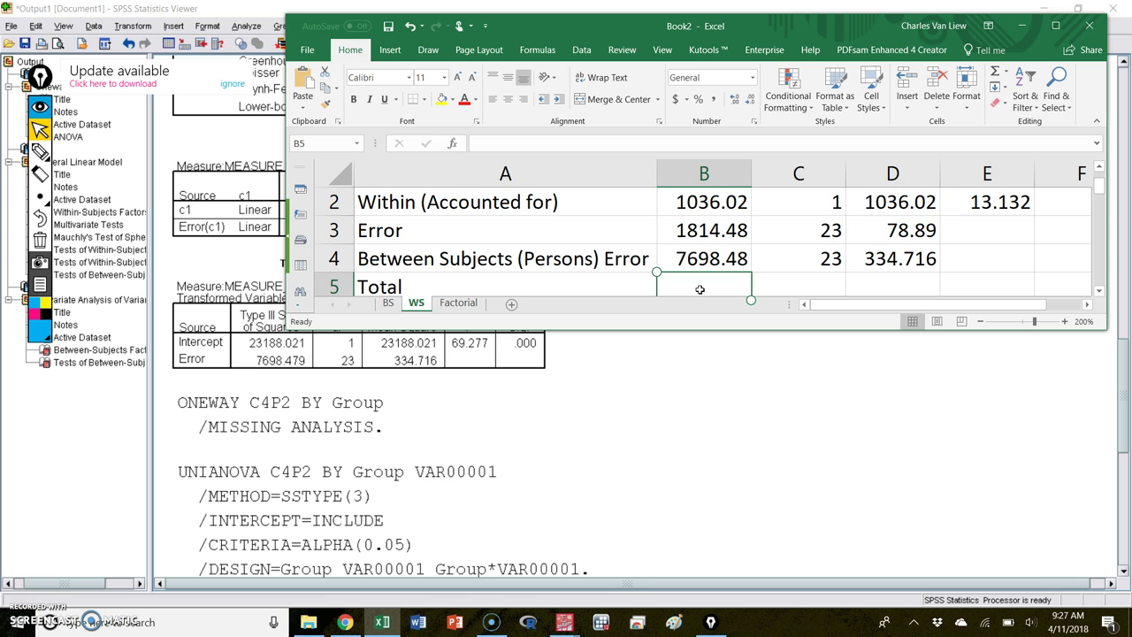
{"action": "left_click", "coordinate": [40, 152]}
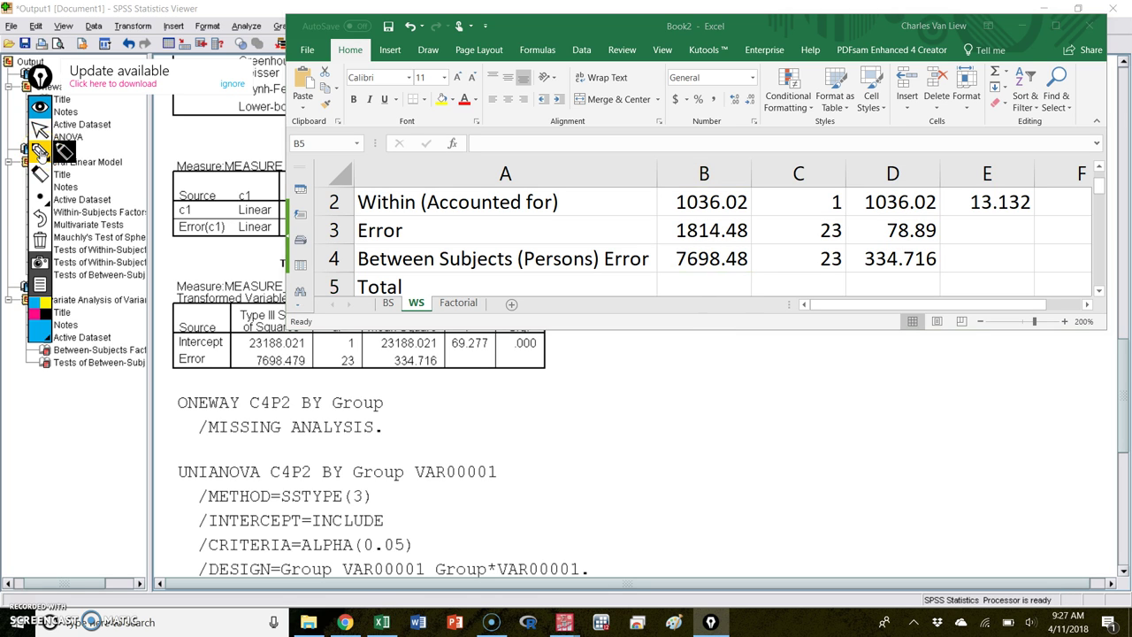
{"action": "mouse_move", "coordinate": [768, 197]}
{"action": "left_mouse_down"}
{"action": "mouse_move", "coordinate": [782, 200]}
{"action": "mouse_move", "coordinate": [778, 216]}
{"action": "left_mouse_up"}
{"action": "left_click_drag", "start_coordinate": [851, 203], "coordinate": [872, 212]}
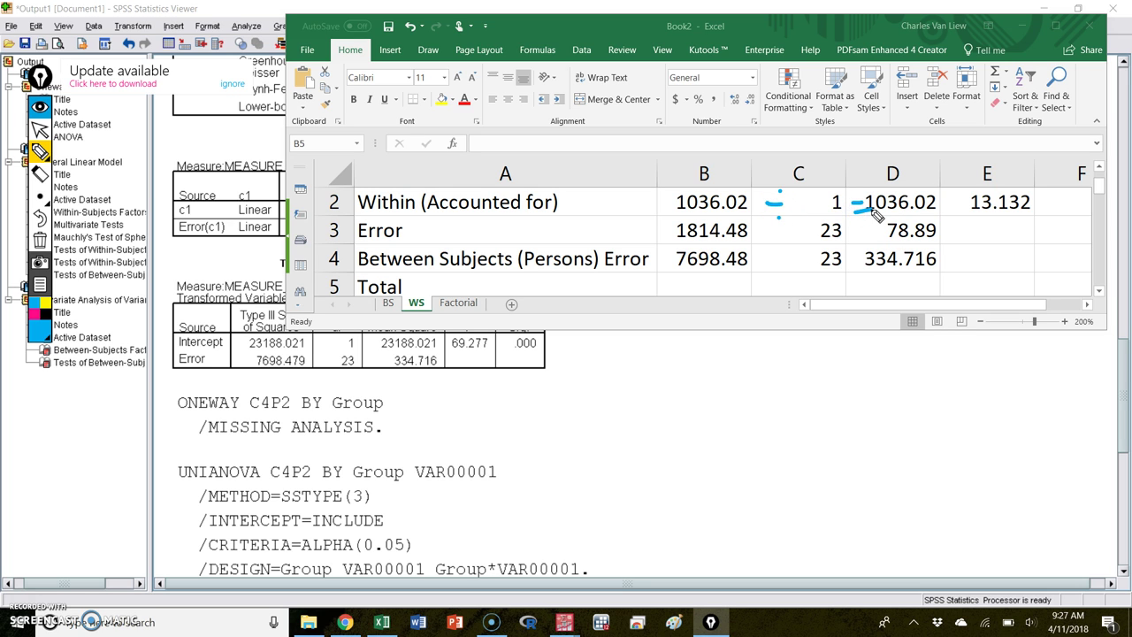
{"action": "left_click", "coordinate": [38, 242]}
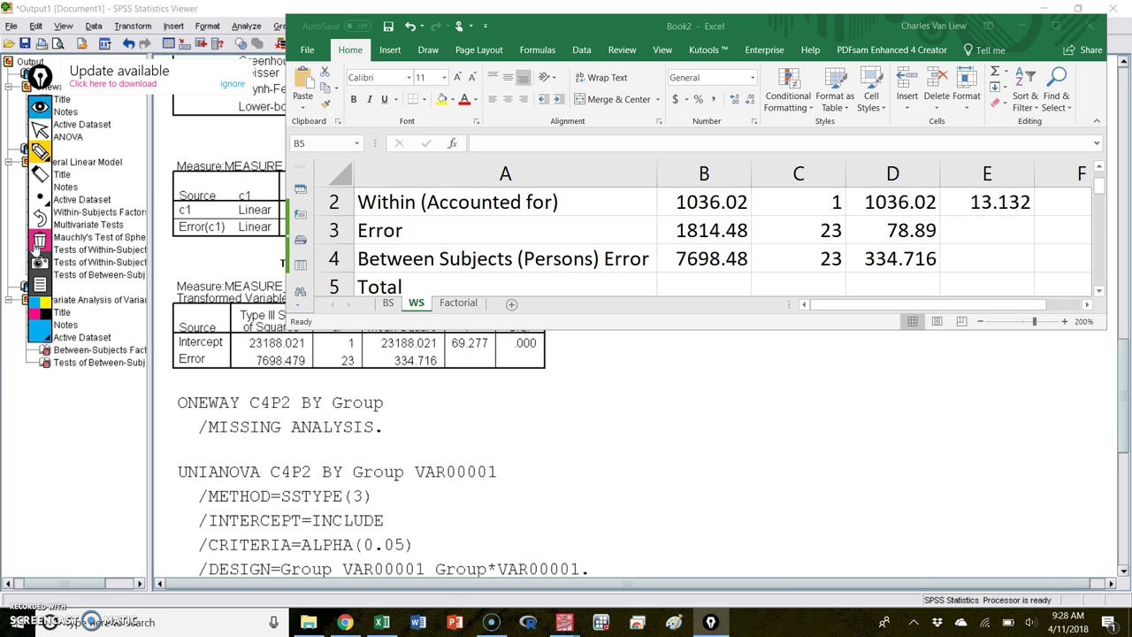
Draw plus signs beside the two error SS values and a sum line under the SS column, and clear the marks
{"action": "left_click_drag", "start_coordinate": [659, 221], "coordinate": [659, 239]}
{"action": "mouse_move", "coordinate": [647, 235]}
{"action": "left_mouse_down"}
{"action": "mouse_move", "coordinate": [670, 233]}
{"action": "mouse_move", "coordinate": [659, 269]}
{"action": "left_mouse_up"}
{"action": "left_click_drag", "start_coordinate": [650, 264], "coordinate": [752, 267]}
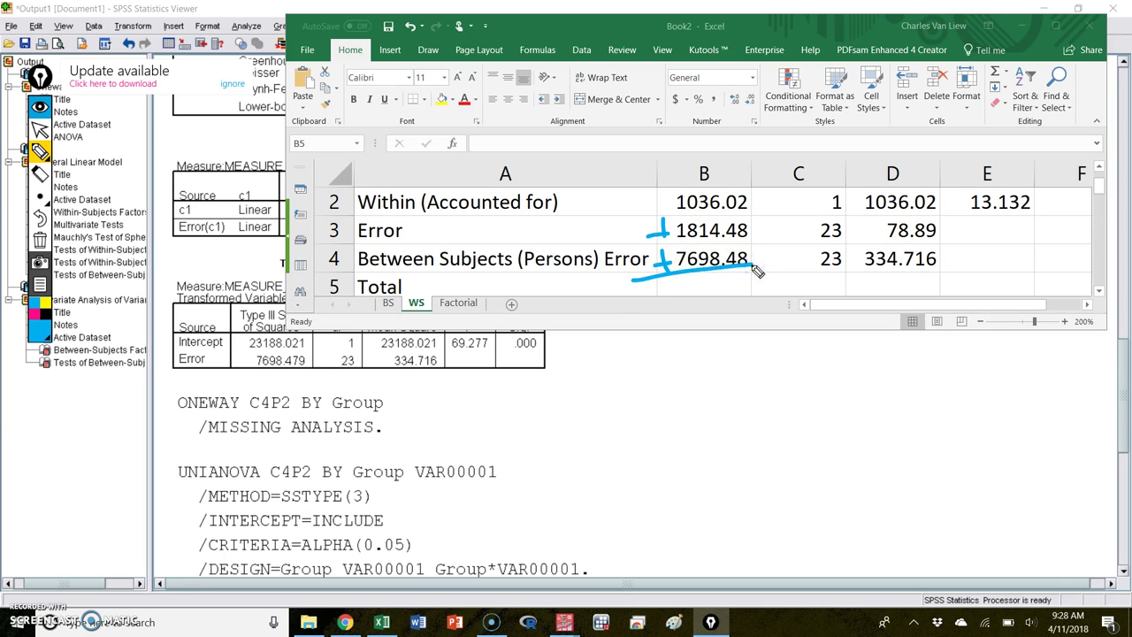
{"action": "left_click", "coordinate": [40, 242]}
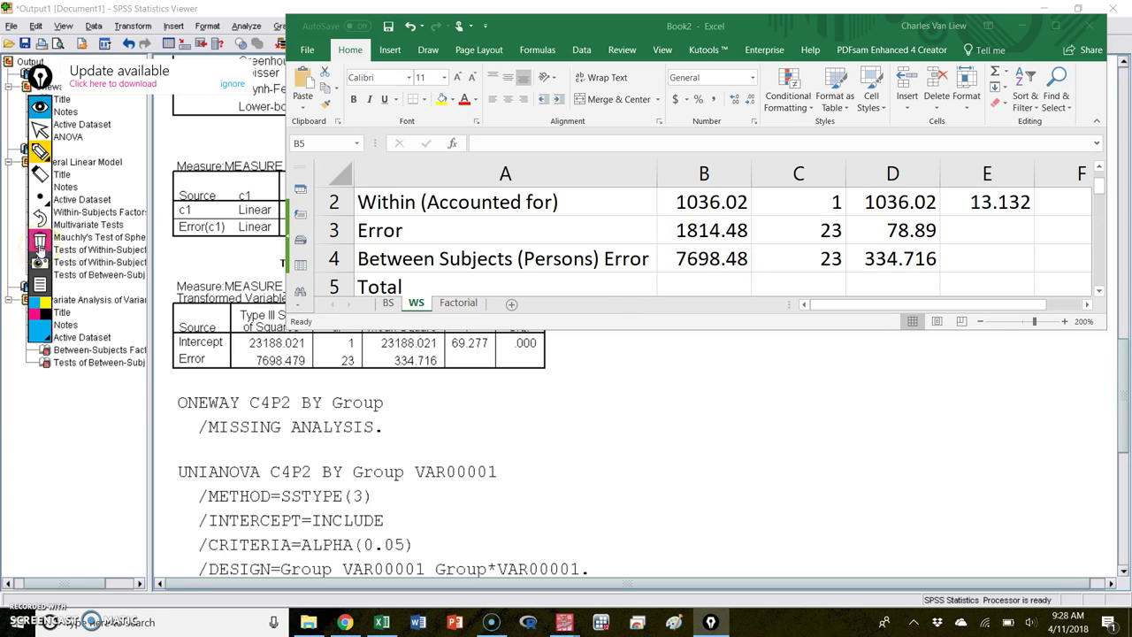
Total the SS column with =SUM(B2:B4) in B5 and extend the formula to the df column
{"action": "left_click", "coordinate": [40, 128]}
{"action": "left_click", "coordinate": [704, 286]}
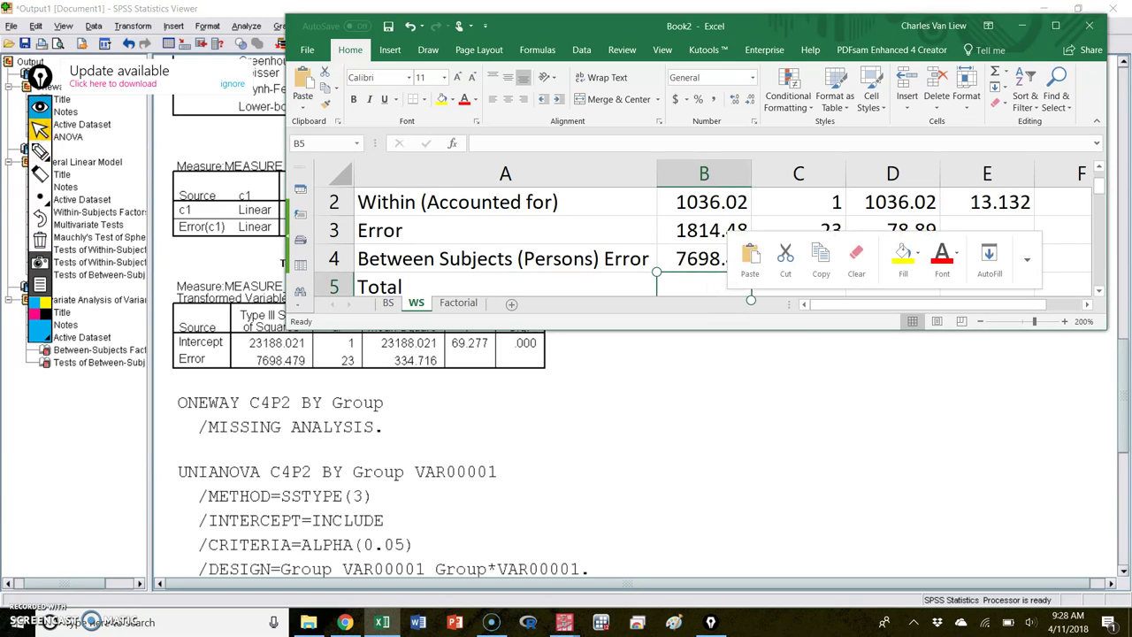
{"action": "type", "text": "=sum("}
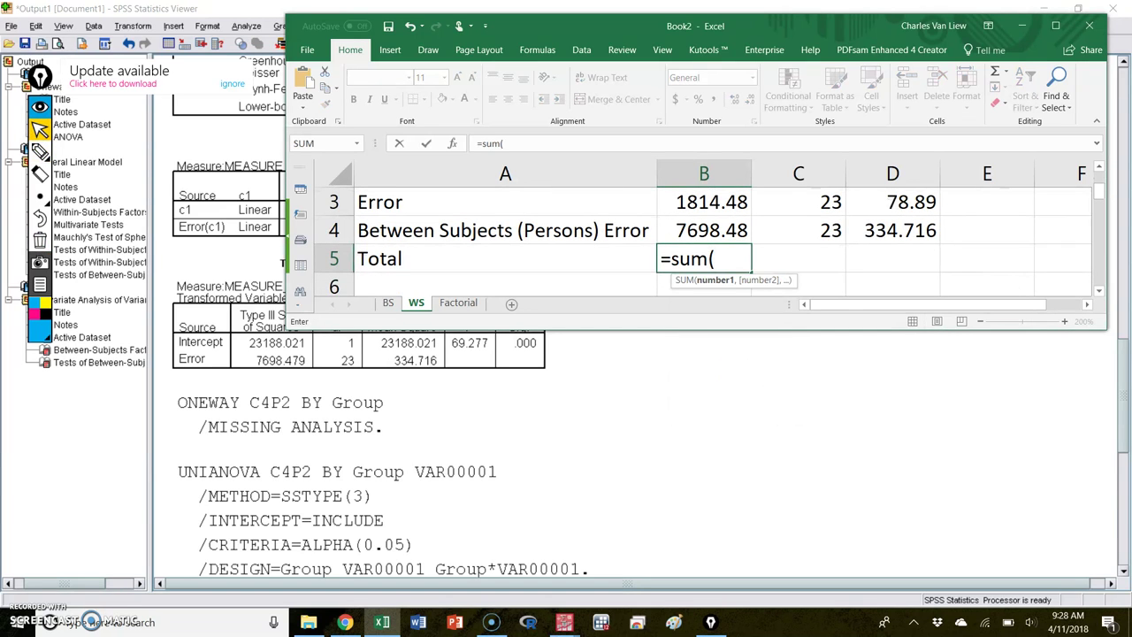
{"action": "type", "text": "b2:b4"}
{"action": "key", "text": "Tab"}
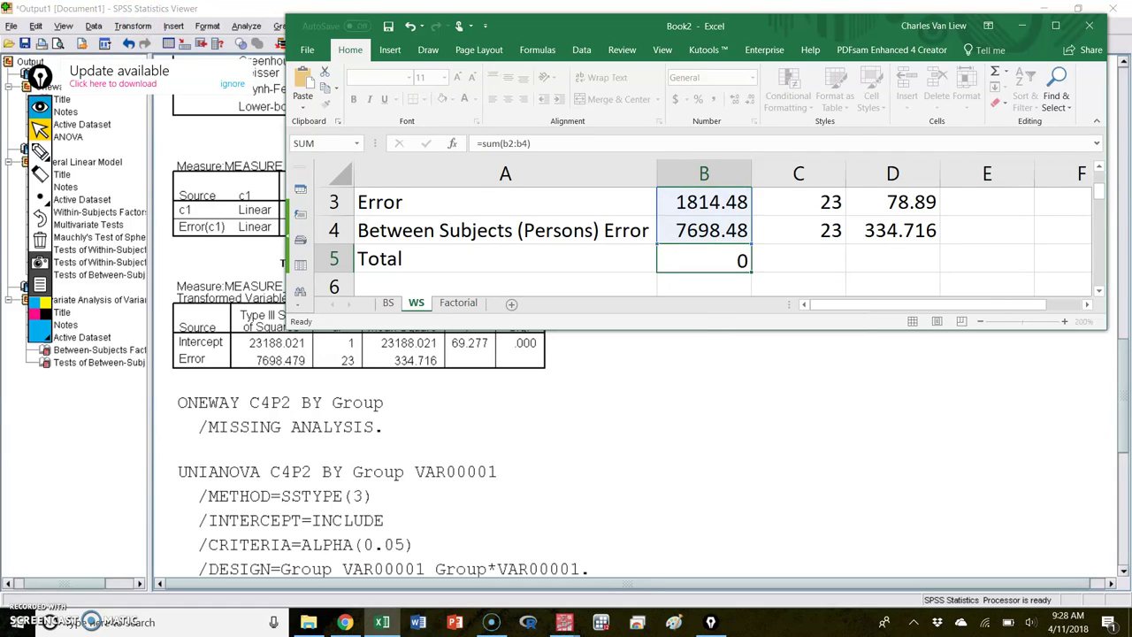
{"action": "left_click", "coordinate": [721, 261]}
{"action": "left_click_drag", "start_coordinate": [750, 271], "coordinate": [872, 273]}
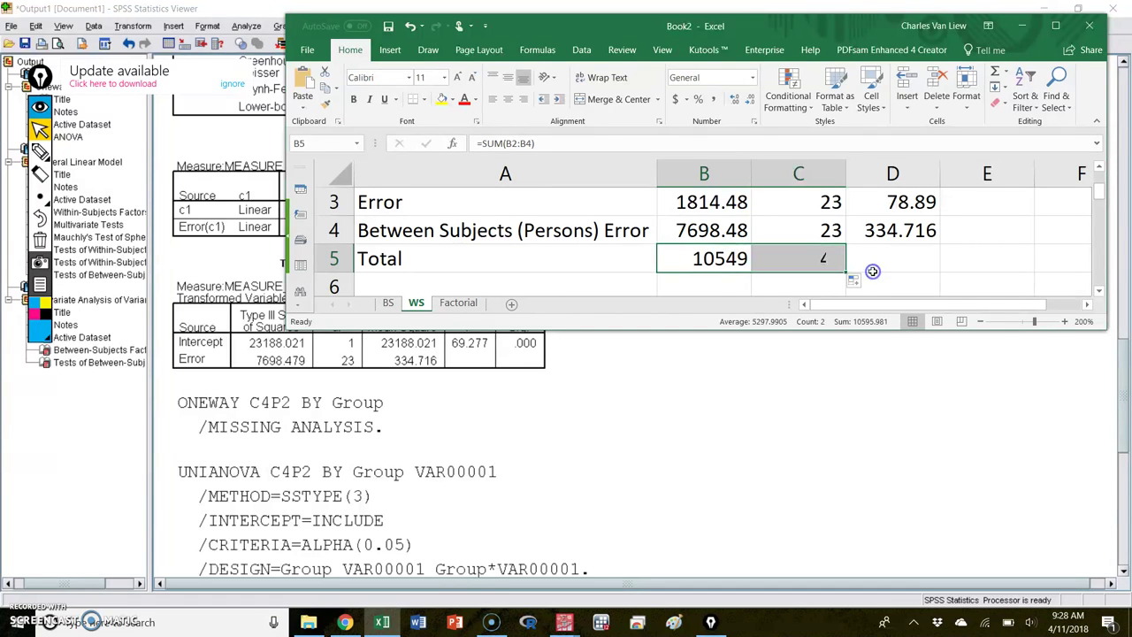
{"action": "scroll", "coordinate": [1101, 202], "scroll_direction": "up", "scroll_amount": 1}
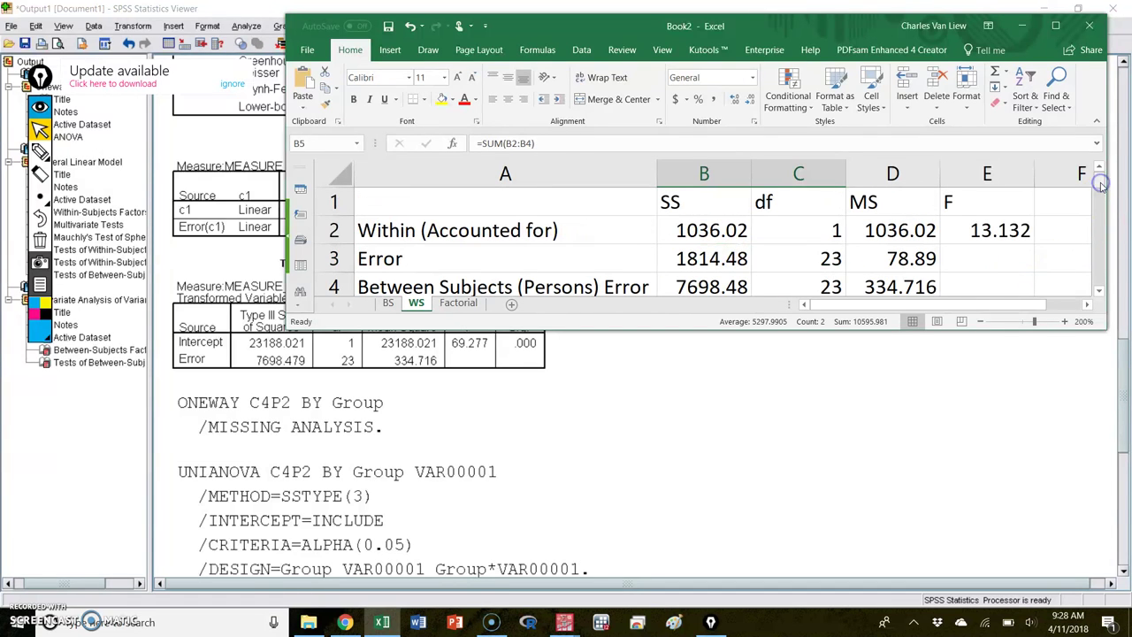
Check the F and total df cells in the within-subjects table, and switch to SPSS's Univariate Analysis of Variance output
{"action": "left_click", "coordinate": [990, 230]}
{"action": "left_click", "coordinate": [1103, 287]}
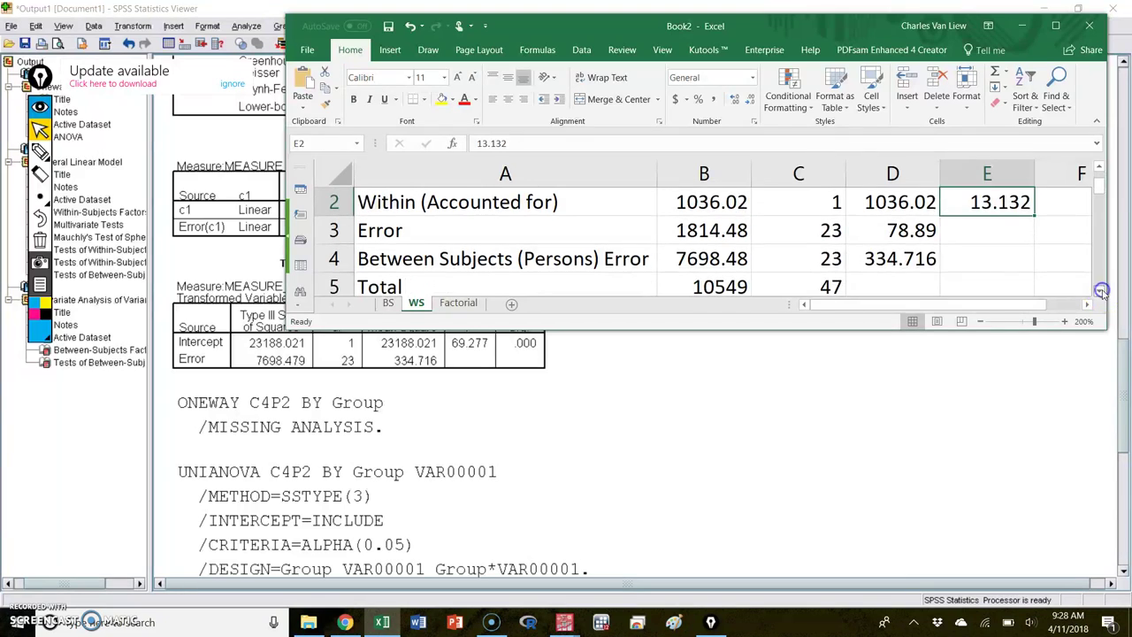
{"action": "left_click", "coordinate": [837, 279]}
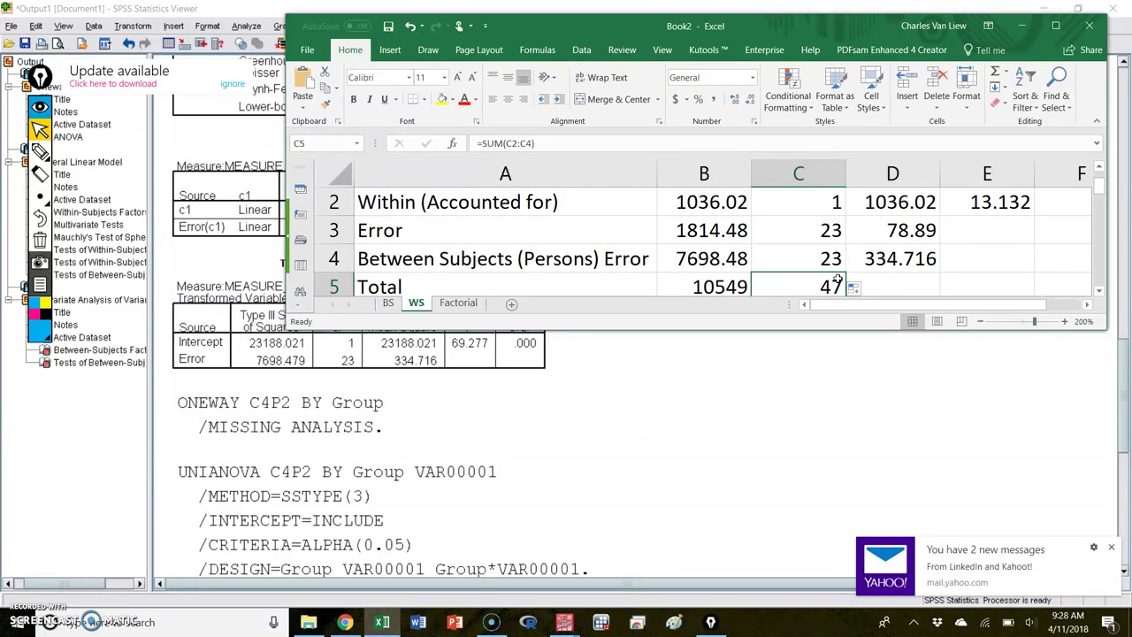
{"action": "left_click", "coordinate": [939, 575]}
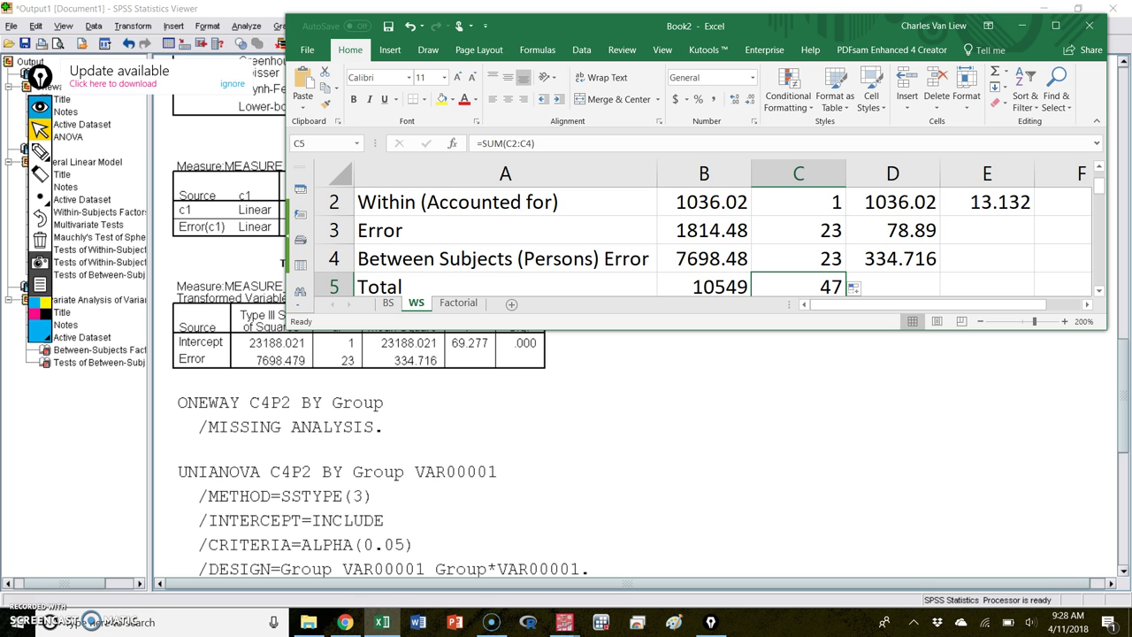
{"action": "left_click", "coordinate": [1017, 495]}
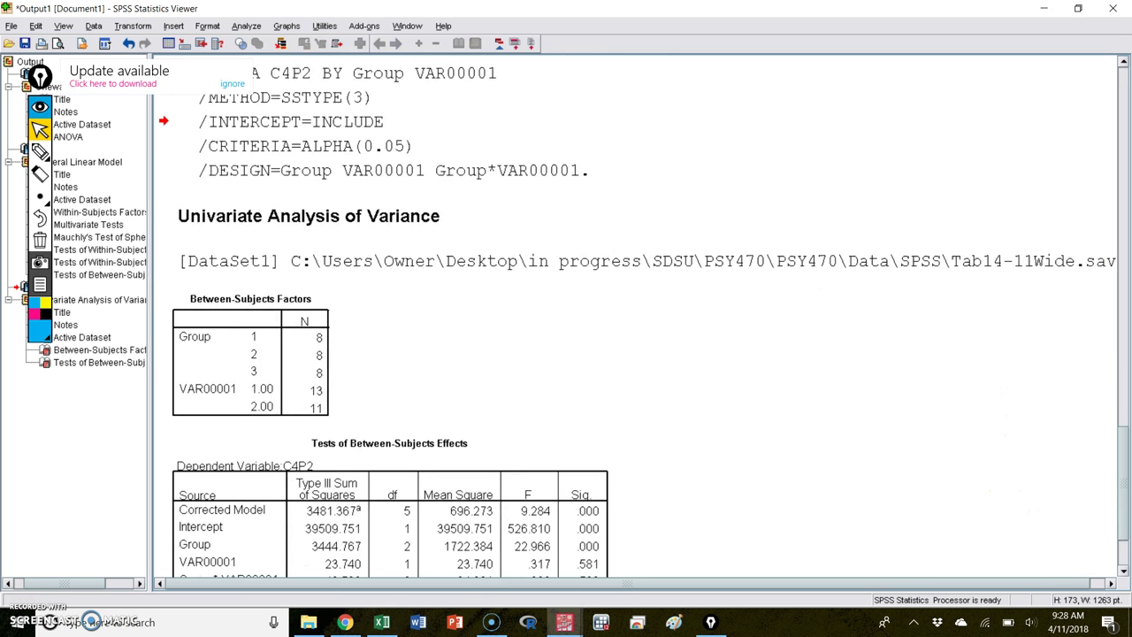
{"action": "scroll", "coordinate": [1007, 393], "scroll_direction": "down", "scroll_amount": 3}
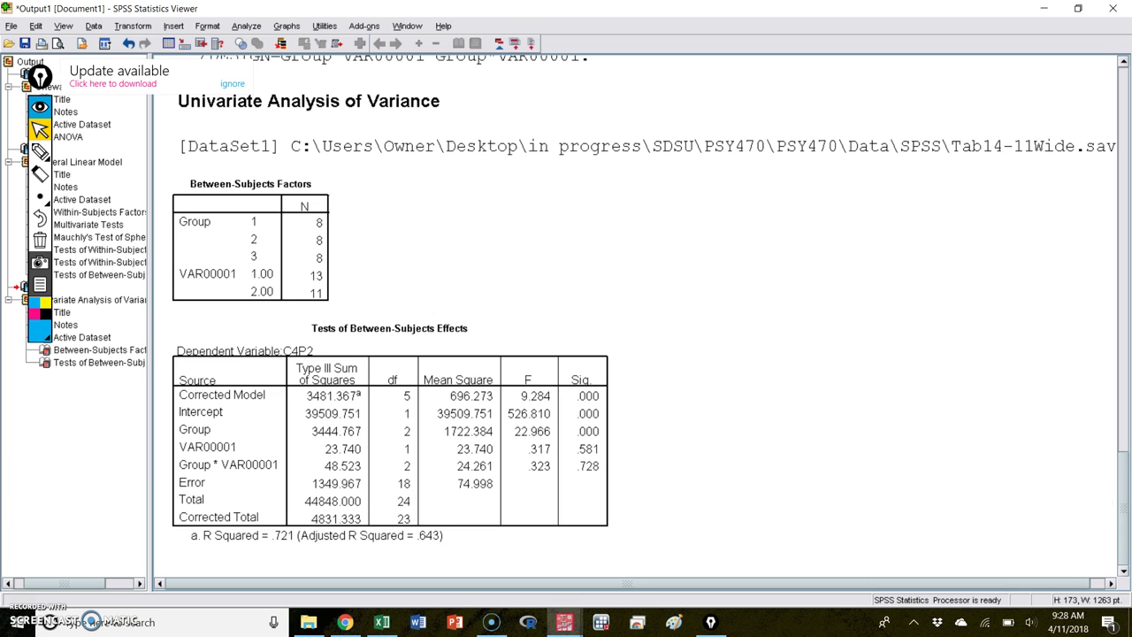
Underline the Univariate Analysis of Variance heading and the Corrected Model row, and draw an arrow to that row's df
{"action": "left_click", "coordinate": [40, 154]}
{"action": "left_click_drag", "start_coordinate": [175, 125], "coordinate": [434, 120]}
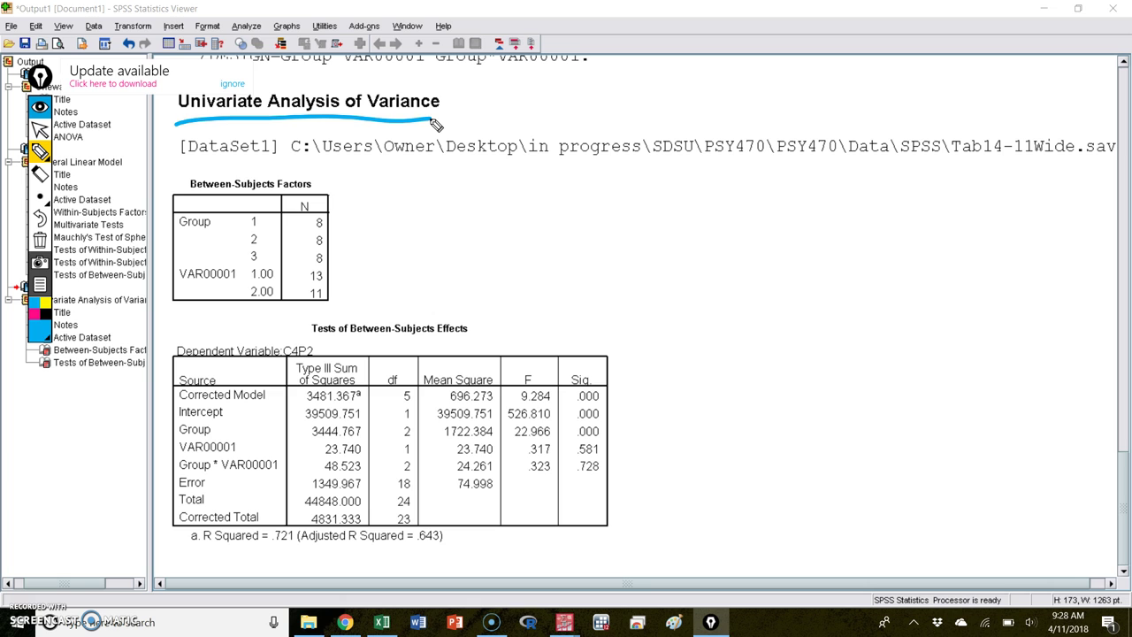
{"action": "left_click_drag", "start_coordinate": [165, 399], "coordinate": [631, 404]}
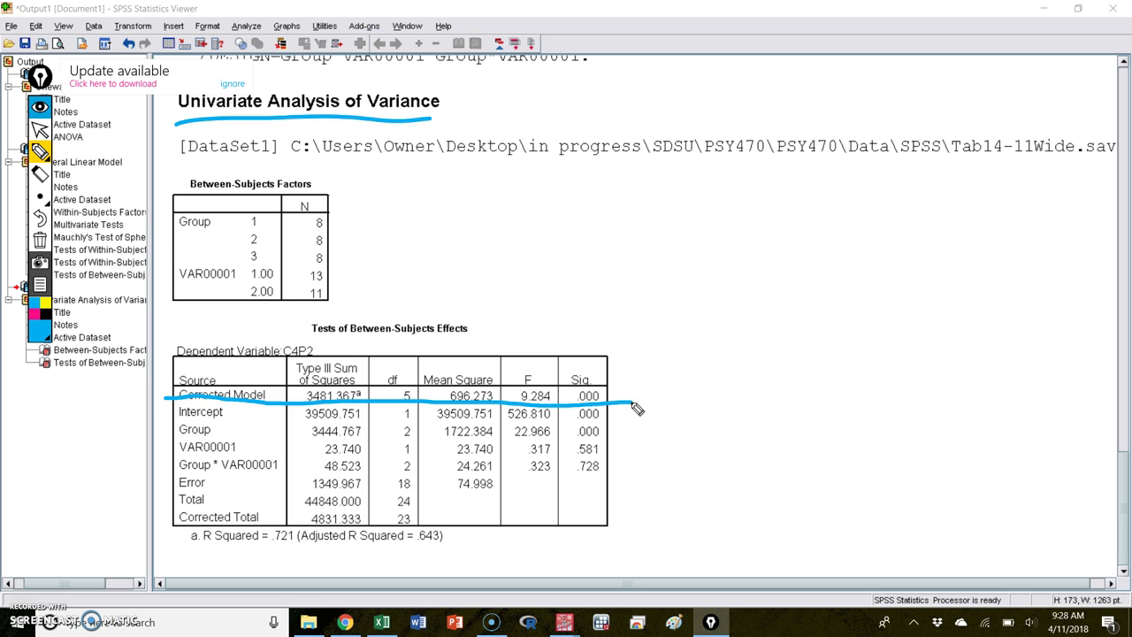
{"action": "mouse_move", "coordinate": [419, 381]}
{"action": "left_mouse_down"}
{"action": "mouse_move", "coordinate": [552, 285]}
{"action": "mouse_move", "coordinate": [416, 367]}
{"action": "mouse_move", "coordinate": [431, 392]}
{"action": "left_mouse_up"}
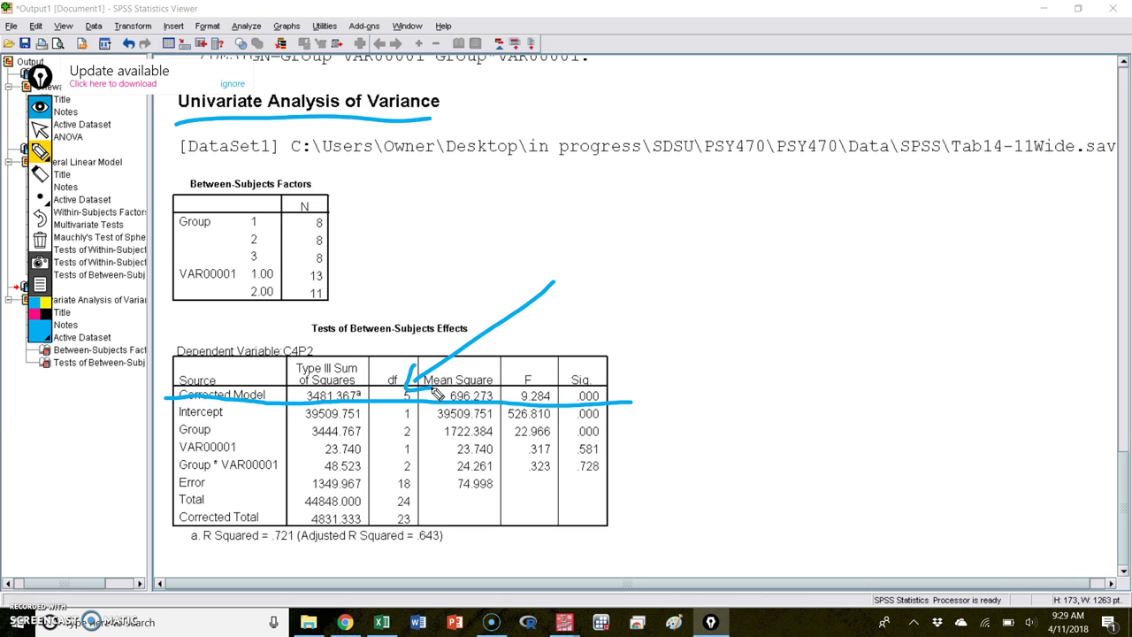
Mark the Group, VAR00001 and Group * VAR00001 rows, write 2 + 1 + 2 = 5 beside the tables, and clear all marks
{"action": "mouse_move", "coordinate": [130, 430]}
{"action": "left_mouse_down"}
{"action": "mouse_move", "coordinate": [153, 430]}
{"action": "mouse_move", "coordinate": [160, 468]}
{"action": "left_mouse_up"}
{"action": "mouse_move", "coordinate": [713, 305]}
{"action": "left_mouse_down"}
{"action": "mouse_move", "coordinate": [715, 349]}
{"action": "mouse_move", "coordinate": [739, 345]}
{"action": "left_mouse_up"}
{"action": "mouse_move", "coordinate": [763, 289]}
{"action": "left_mouse_down"}
{"action": "mouse_move", "coordinate": [770, 323]}
{"action": "mouse_move", "coordinate": [796, 300]}
{"action": "left_mouse_up"}
{"action": "mouse_move", "coordinate": [830, 264]}
{"action": "left_mouse_down"}
{"action": "mouse_move", "coordinate": [833, 314]}
{"action": "mouse_move", "coordinate": [889, 289]}
{"action": "left_mouse_up"}
{"action": "left_click_drag", "start_coordinate": [876, 278], "coordinate": [879, 306]}
{"action": "mouse_move", "coordinate": [920, 244]}
{"action": "left_mouse_down"}
{"action": "mouse_move", "coordinate": [956, 281]}
{"action": "mouse_move", "coordinate": [1006, 249]}
{"action": "mouse_move", "coordinate": [1008, 265]}
{"action": "left_mouse_up"}
{"action": "mouse_move", "coordinate": [1042, 223]}
{"action": "left_mouse_down"}
{"action": "mouse_move", "coordinate": [1068, 254]}
{"action": "mouse_move", "coordinate": [1032, 271]}
{"action": "left_mouse_up"}
{"action": "left_click_drag", "start_coordinate": [1044, 226], "coordinate": [1077, 223]}
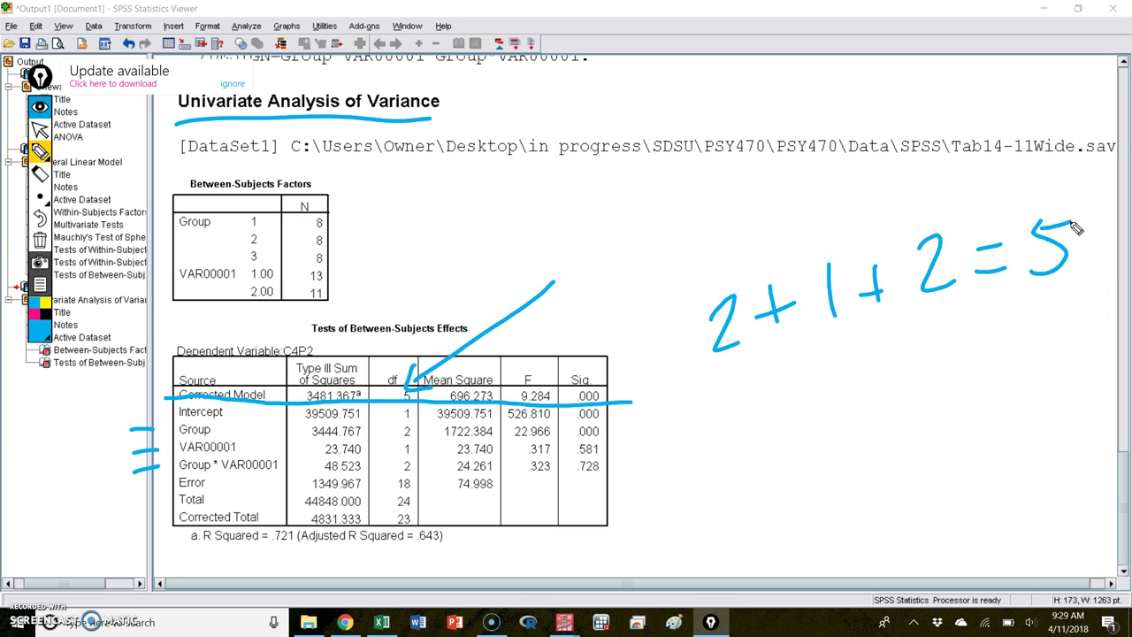
{"action": "left_click", "coordinate": [39, 241]}
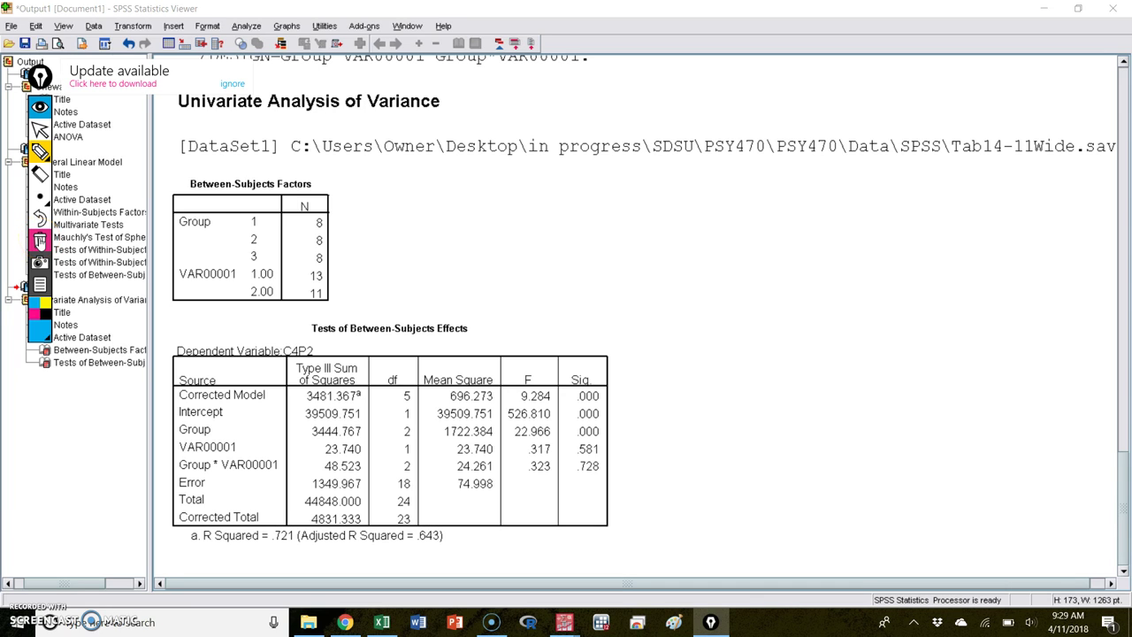
Outline the Group, VAR00001 and Group * VAR00001 rows in blue, and circle the Error and Corrected Total values
{"action": "left_click_drag", "start_coordinate": [146, 426], "coordinate": [637, 425]}
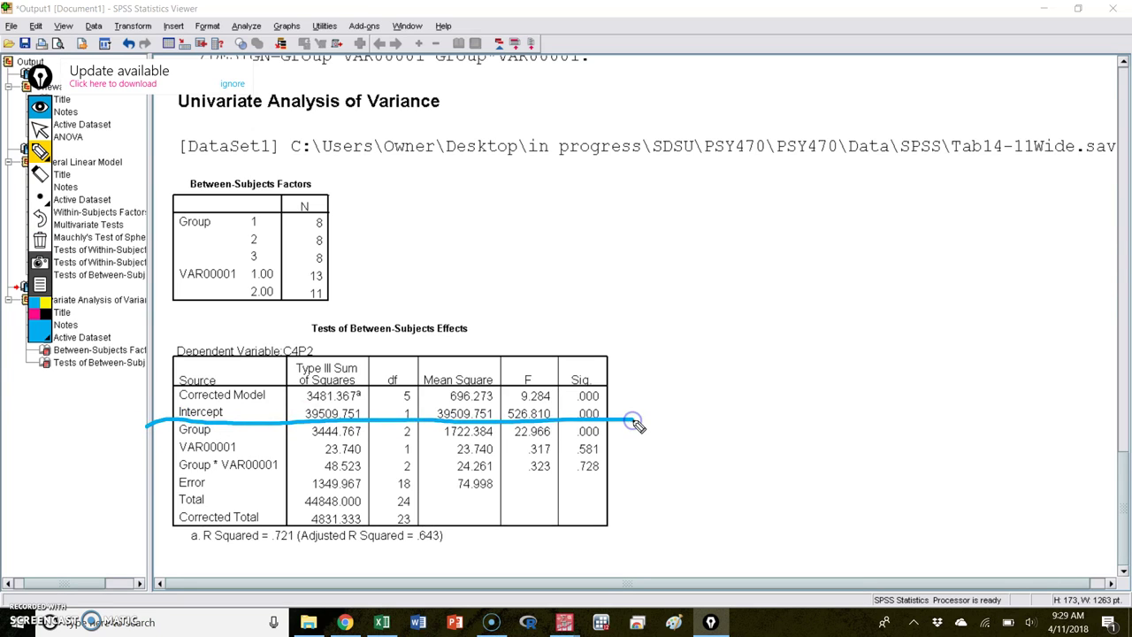
{"action": "mouse_move", "coordinate": [159, 424]}
{"action": "left_mouse_down"}
{"action": "mouse_move", "coordinate": [146, 474]}
{"action": "mouse_move", "coordinate": [505, 480]}
{"action": "mouse_move", "coordinate": [620, 478]}
{"action": "mouse_move", "coordinate": [635, 422]}
{"action": "left_mouse_up"}
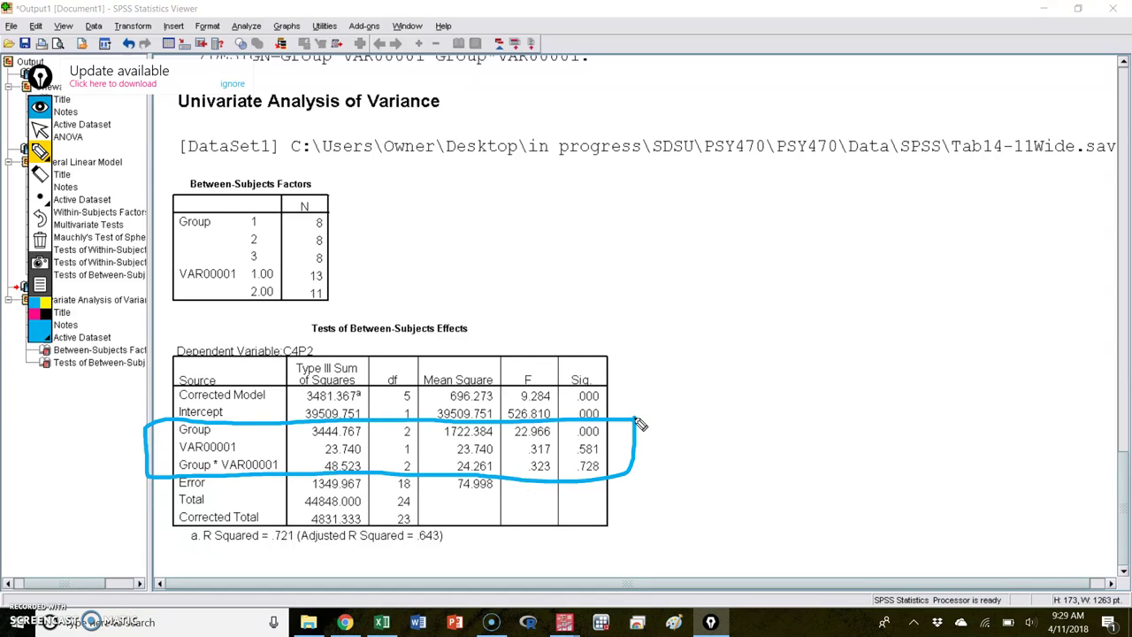
{"action": "mouse_move", "coordinate": [156, 475]}
{"action": "left_mouse_down"}
{"action": "mouse_move", "coordinate": [163, 498]}
{"action": "mouse_move", "coordinate": [418, 500]}
{"action": "mouse_move", "coordinate": [430, 475]}
{"action": "left_mouse_up"}
{"action": "mouse_move", "coordinate": [159, 511]}
{"action": "left_mouse_down"}
{"action": "mouse_move", "coordinate": [185, 531]}
{"action": "mouse_move", "coordinate": [416, 529]}
{"action": "mouse_move", "coordinate": [428, 516]}
{"action": "mouse_move", "coordinate": [378, 506]}
{"action": "mouse_move", "coordinate": [162, 518]}
{"action": "left_mouse_up"}
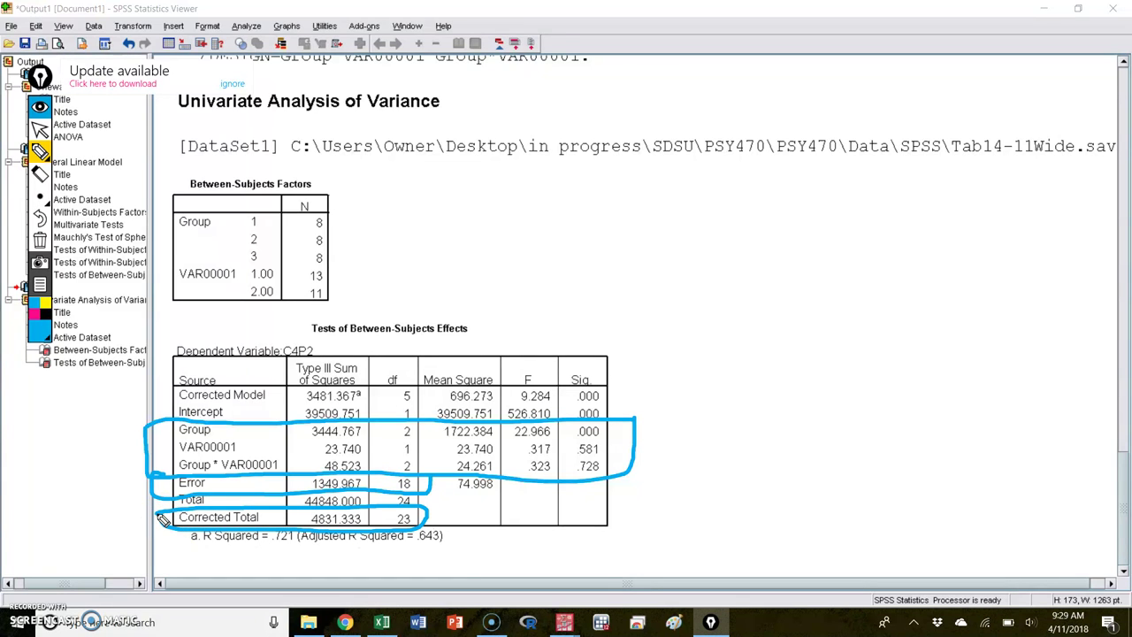
Strike out the Total, Corrected Model and Intercept rows in black, and clear all the annotations
{"action": "left_click", "coordinate": [46, 313]}
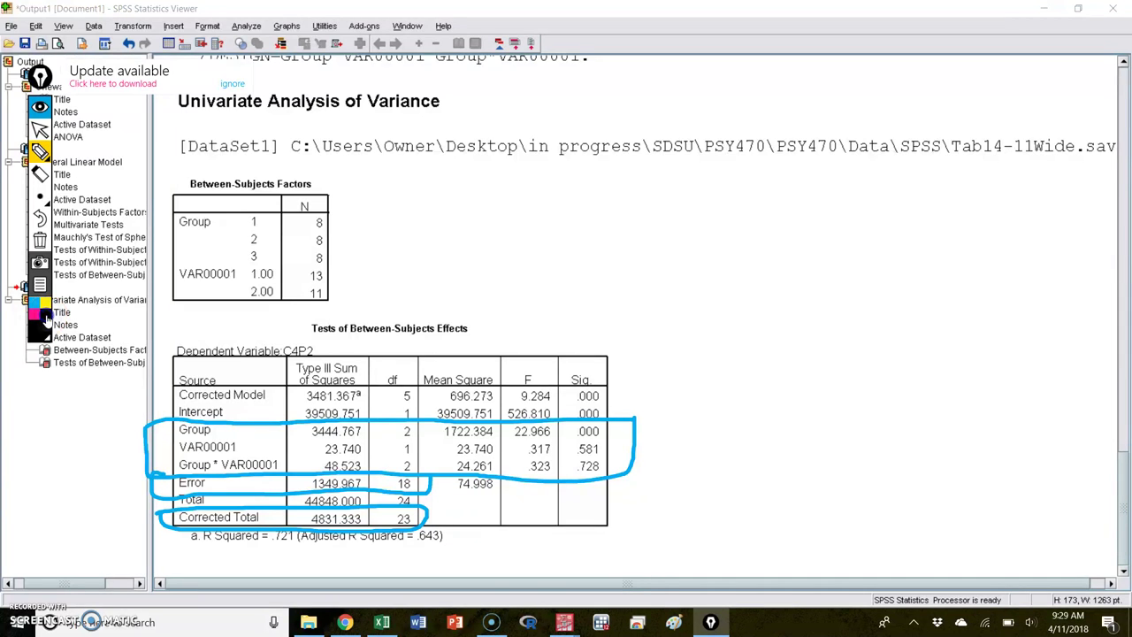
{"action": "left_click_drag", "start_coordinate": [164, 498], "coordinate": [422, 504]}
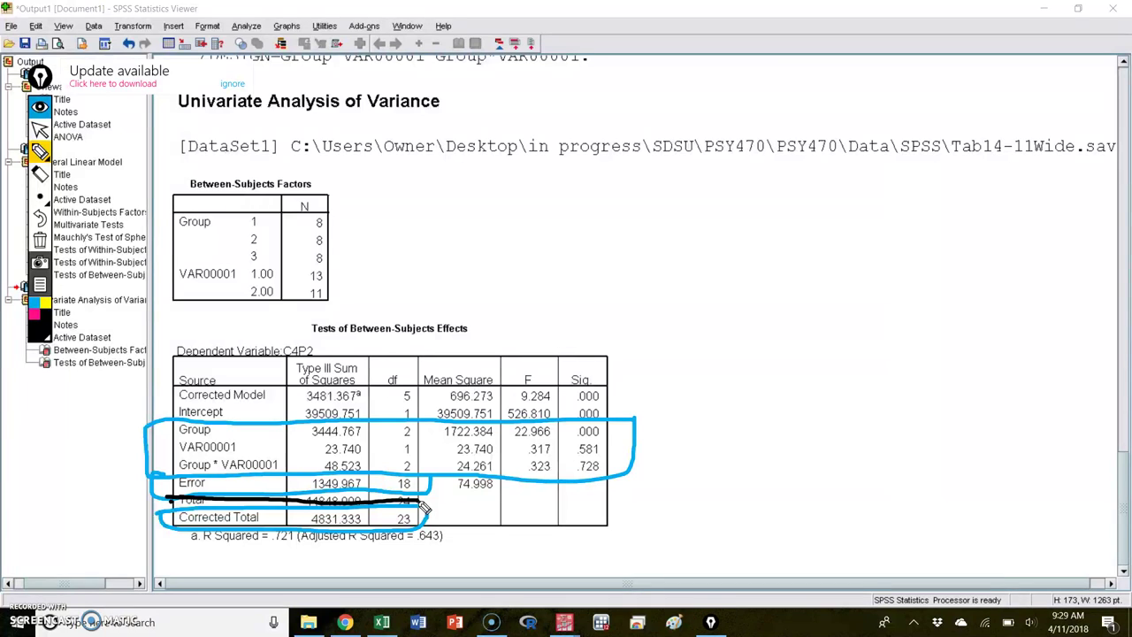
{"action": "left_click_drag", "start_coordinate": [193, 501], "coordinate": [404, 505]}
{"action": "mouse_move", "coordinate": [174, 397]}
{"action": "left_mouse_down"}
{"action": "mouse_move", "coordinate": [536, 402]}
{"action": "mouse_move", "coordinate": [521, 394]}
{"action": "mouse_move", "coordinate": [189, 408]}
{"action": "mouse_move", "coordinate": [600, 413]}
{"action": "mouse_move", "coordinate": [310, 390]}
{"action": "mouse_move", "coordinate": [237, 403]}
{"action": "left_mouse_up"}
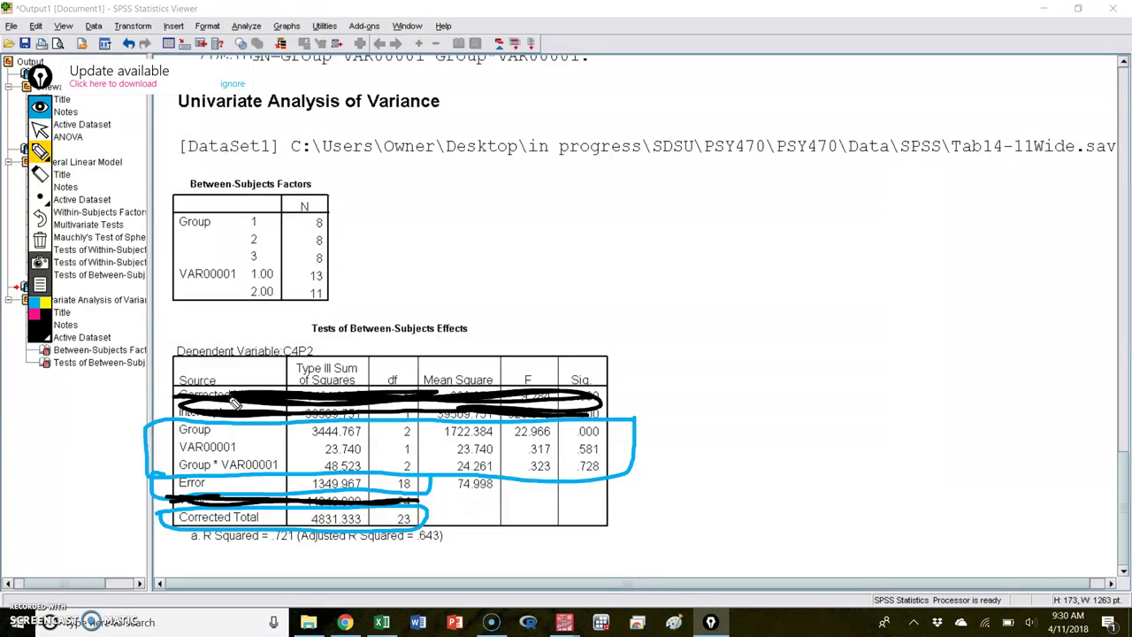
{"action": "left_click", "coordinate": [40, 240]}
{"action": "left_click", "coordinate": [39, 129]}
Switch to Excel's Factorial sheet and fill the Factor A row with SS 3444.77, df 2, MS 1722.38 and F 22.97
{"action": "key", "text": "alt+Tab"}
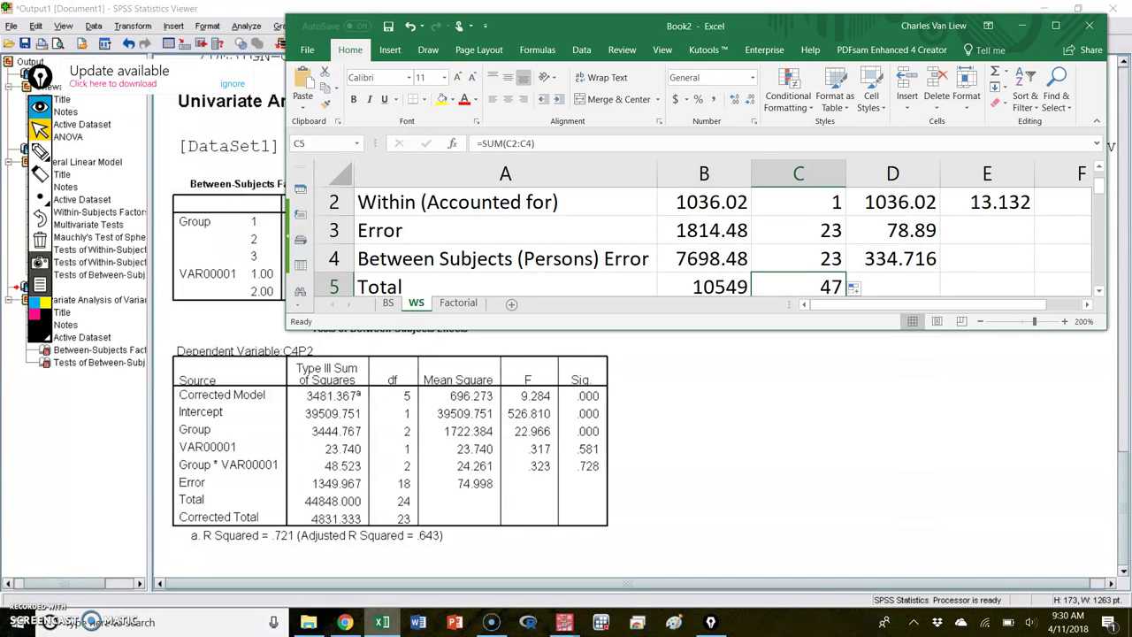
{"action": "left_click", "coordinate": [459, 303]}
{"action": "left_click", "coordinate": [630, 229]}
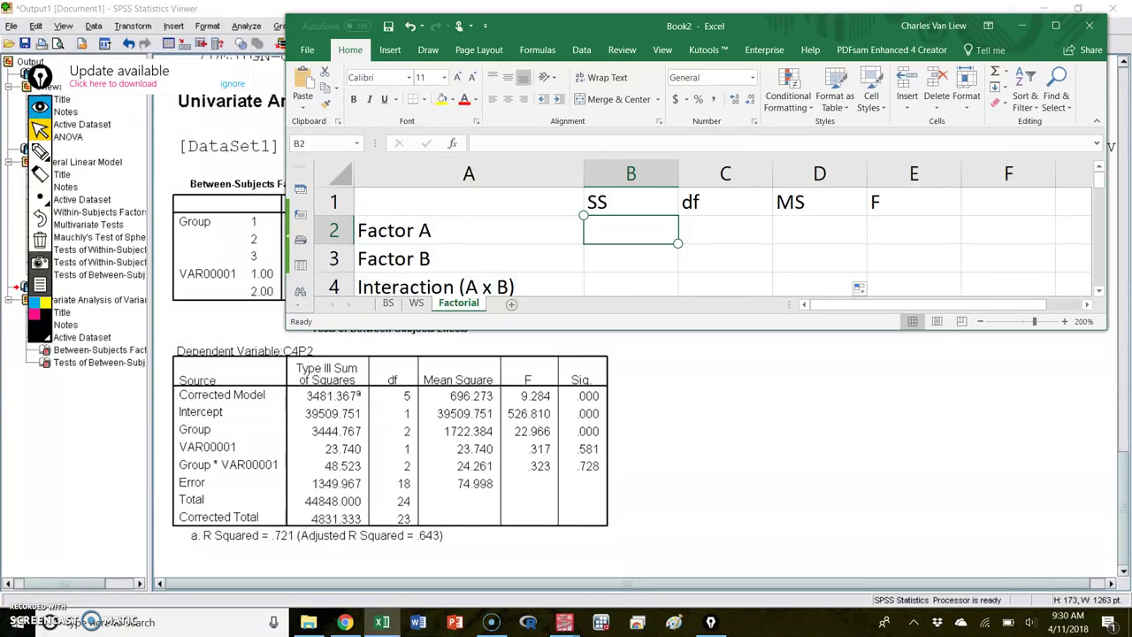
{"action": "type", "text": "34"}
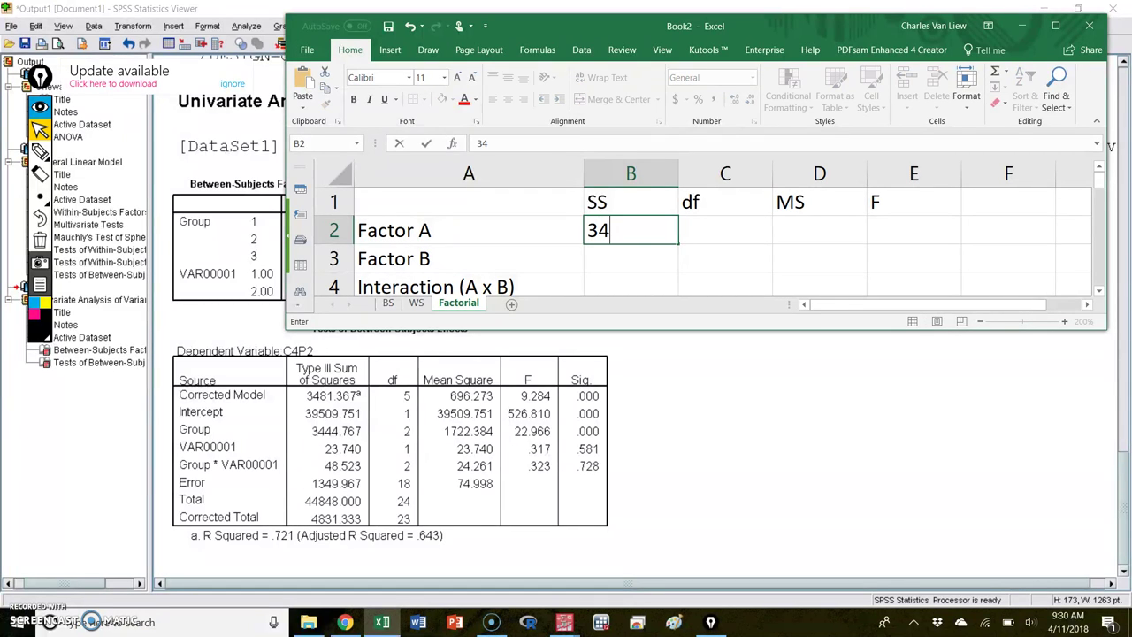
{"action": "type", "text": "44.77"}
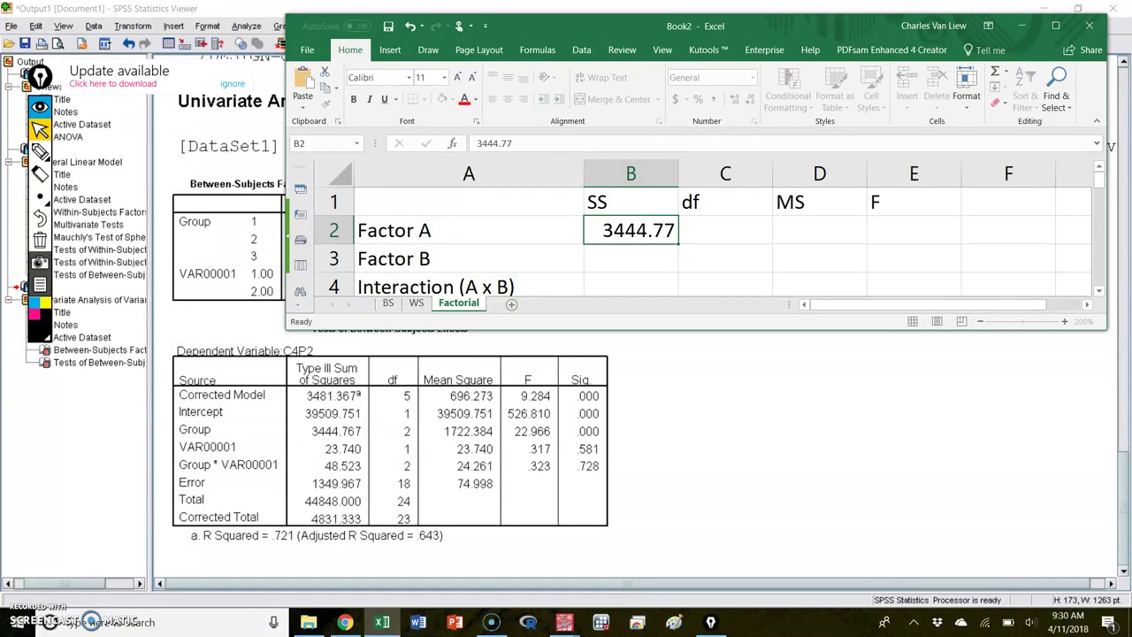
{"action": "key", "text": "Tab"}
{"action": "type", "text": "2"}
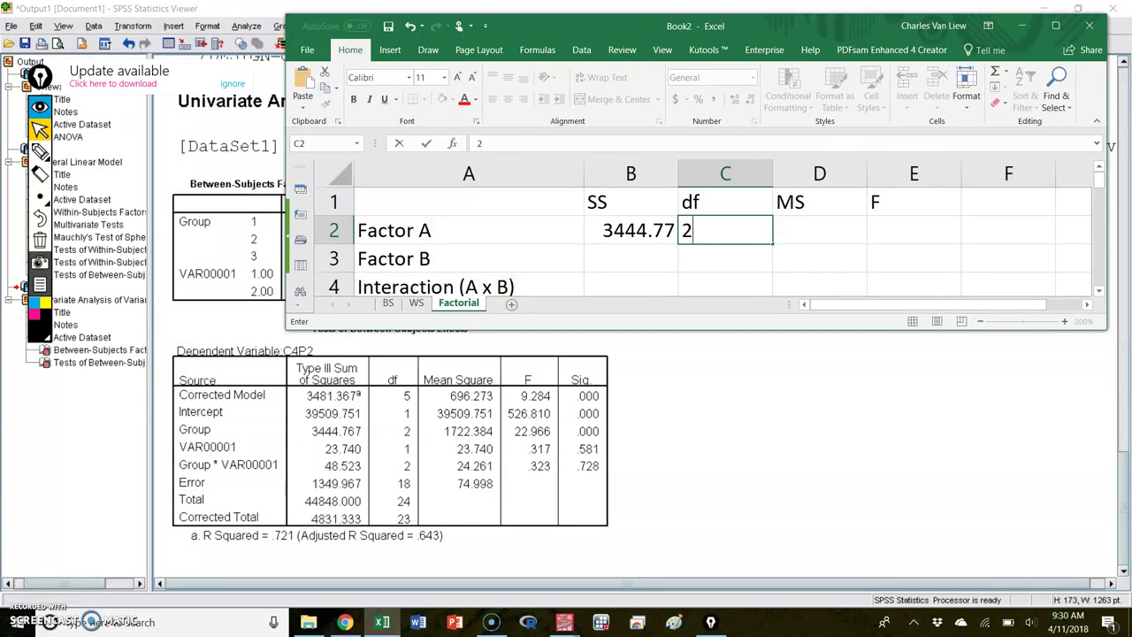
{"action": "key", "text": "Tab"}
{"action": "type", "text": "1722.38"}
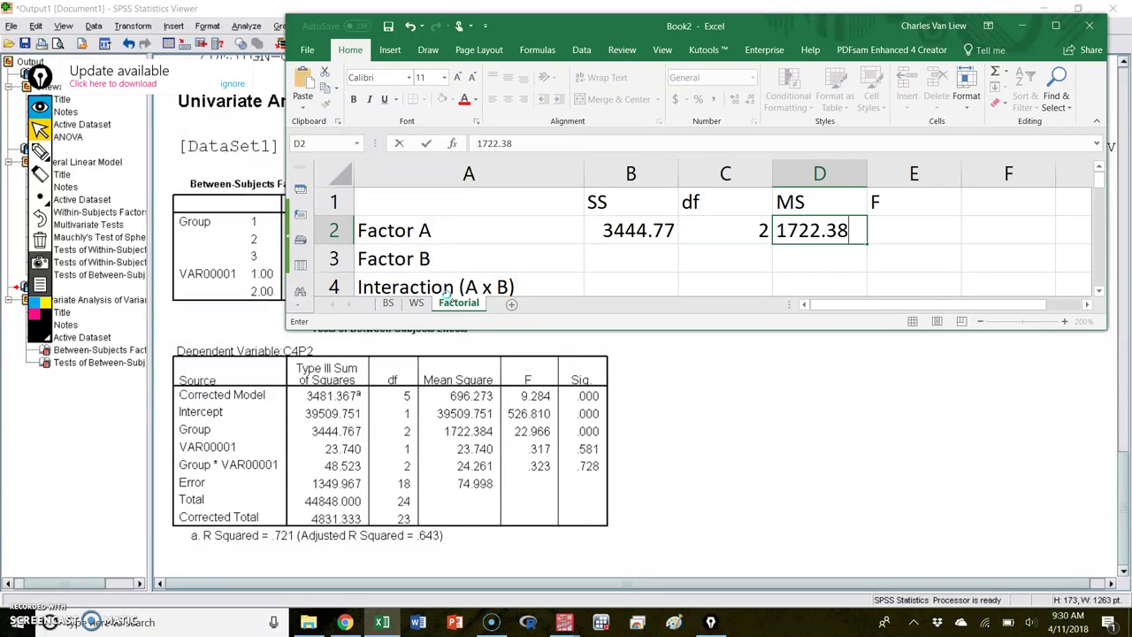
{"action": "key", "text": "Tab"}
{"action": "type", "text": "22"}
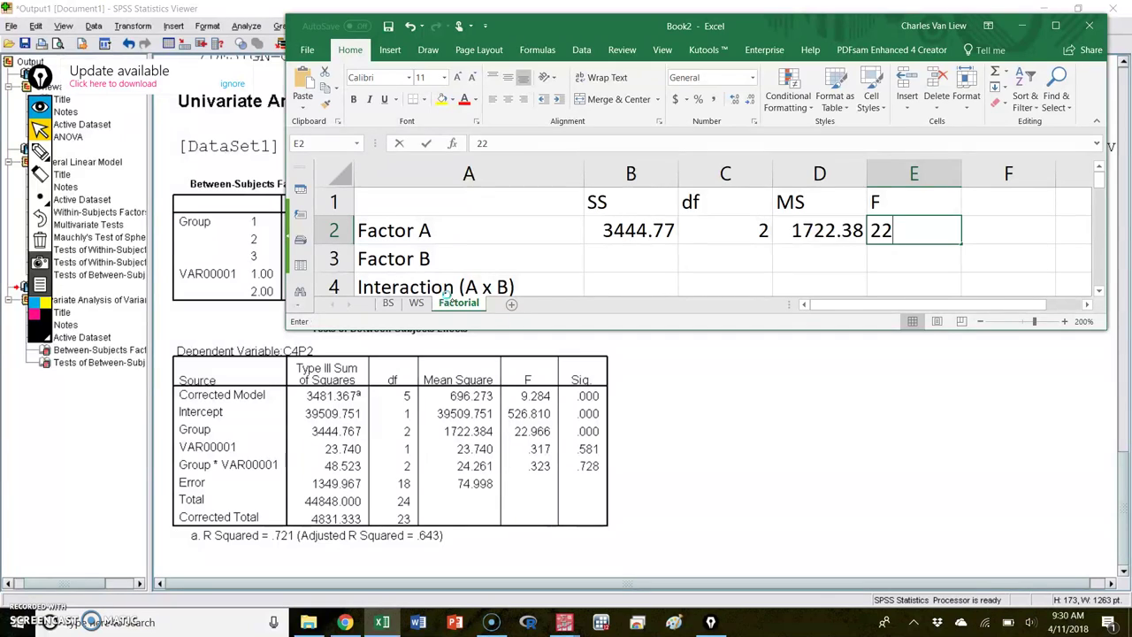
{"action": "type", "text": ".97"}
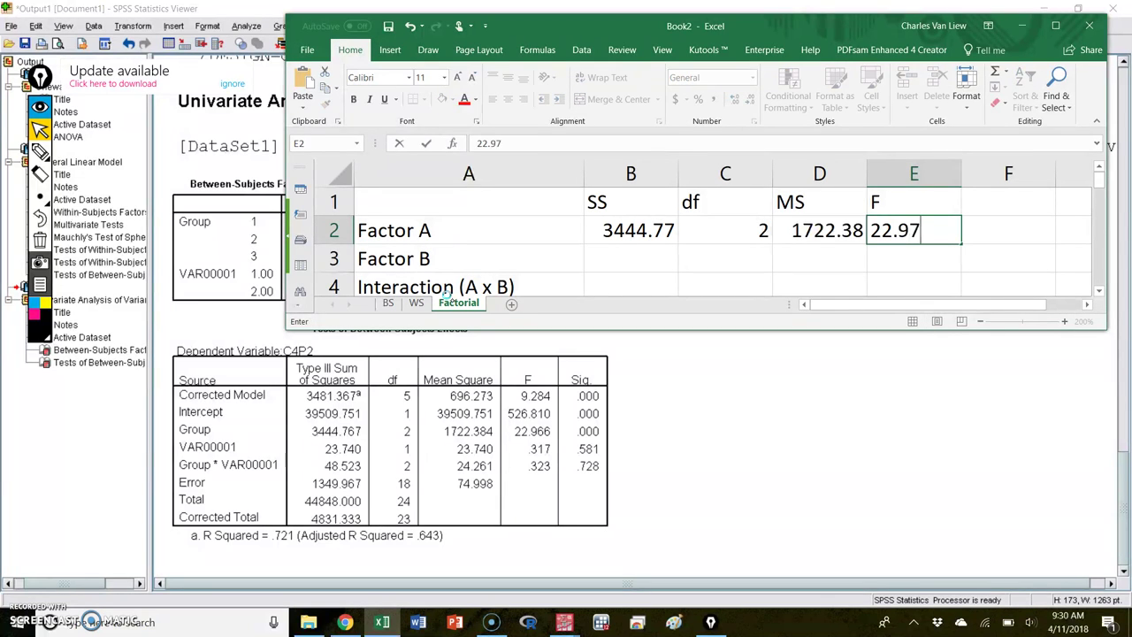
{"action": "key", "text": "Return"}
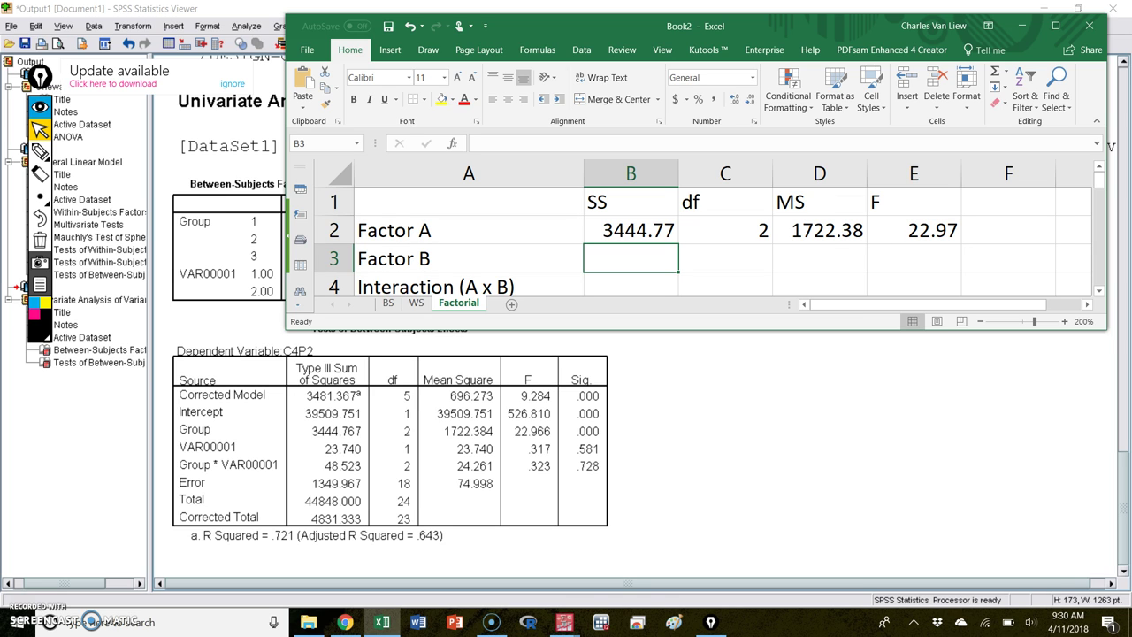
Fill the Factor B row with SS 23.74, df 1, MS 23.74 and F 0.317
{"action": "type", "text": "23.740"}
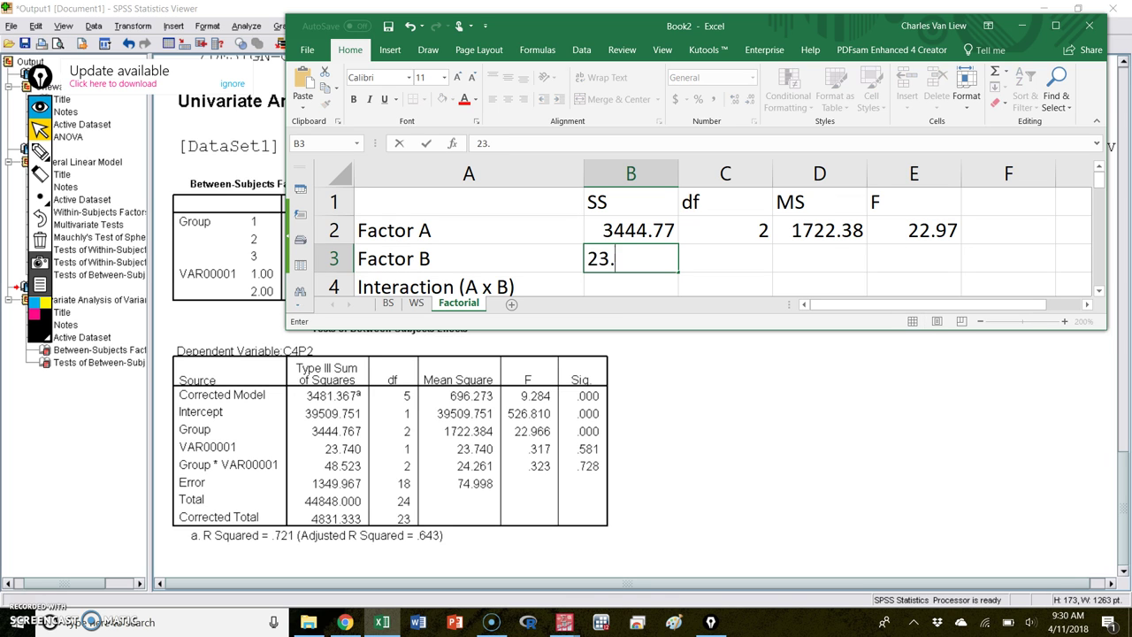
{"action": "key", "text": "Tab"}
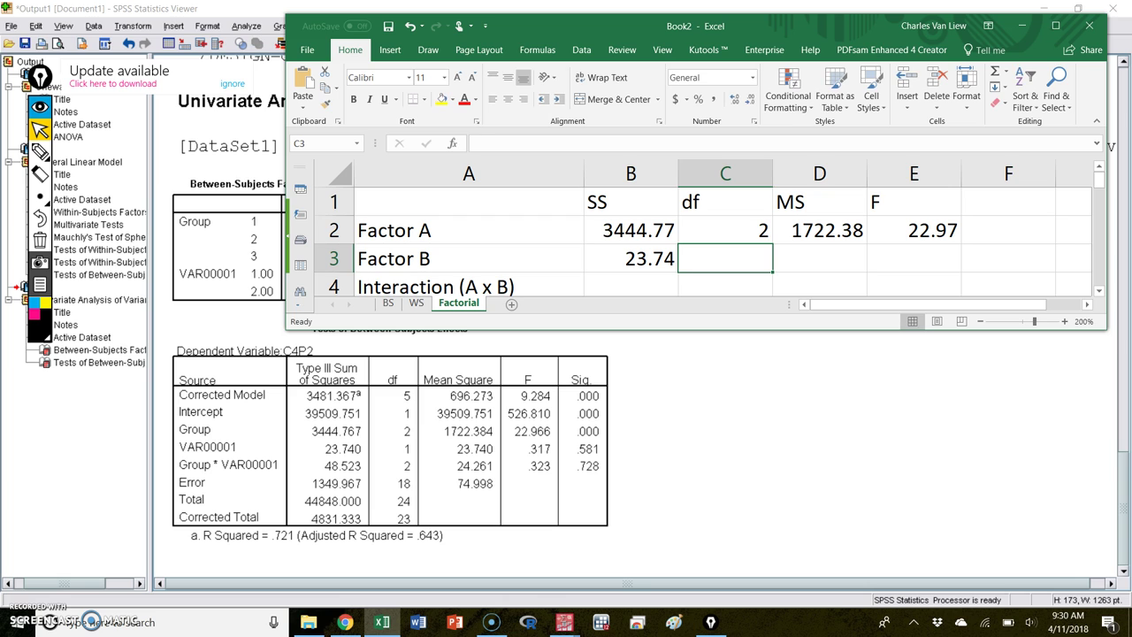
{"action": "type", "text": "1"}
{"action": "key", "text": "Tab"}
{"action": "type", "text": "23"}
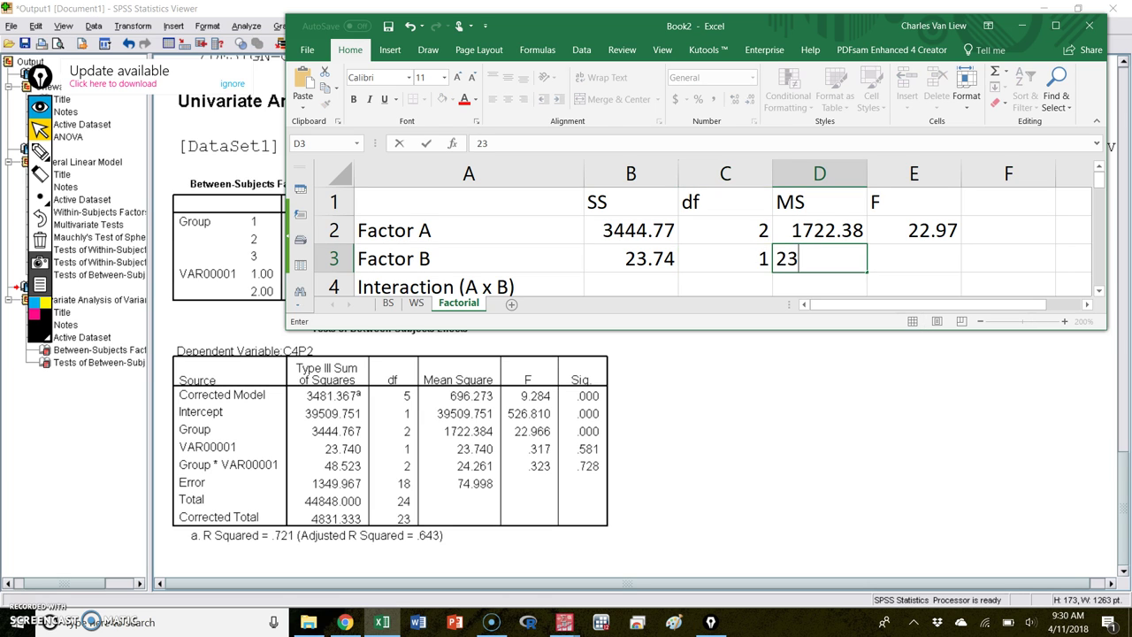
{"action": "type", "text": ".74"}
{"action": "key", "text": "Tab"}
{"action": "type", "text": ".317"}
{"action": "key", "text": "Return"}
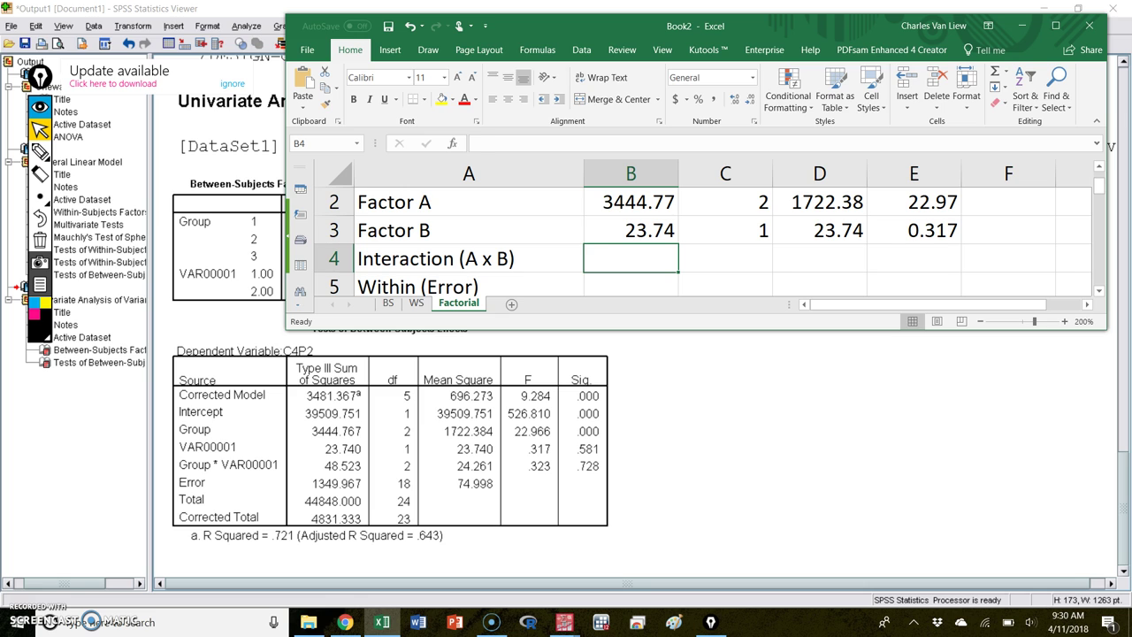
Fill the Interaction (A x B) row with SS 48.52, df 2, MS 24.26 and F 0.323
{"action": "type", "text": "48.52"}
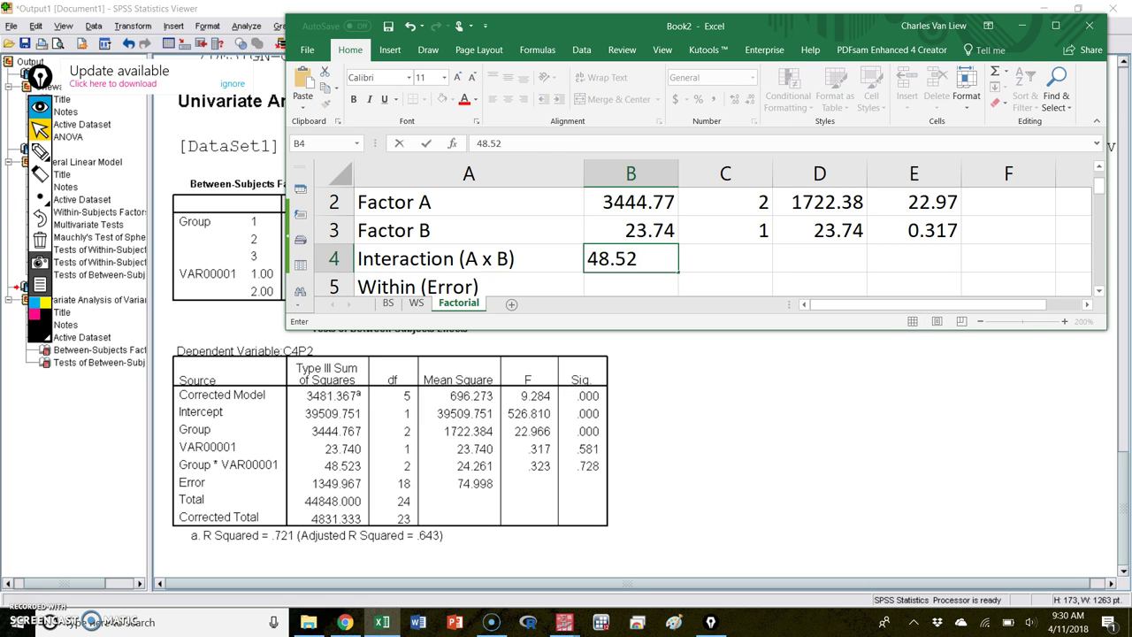
{"action": "key", "text": "Tab"}
{"action": "type", "text": "2"}
{"action": "key", "text": "Tab"}
{"action": "type", "text": "24.26"}
{"action": "key", "text": "Tab"}
{"action": "type", "text": ".323"}
{"action": "key", "text": "Return"}
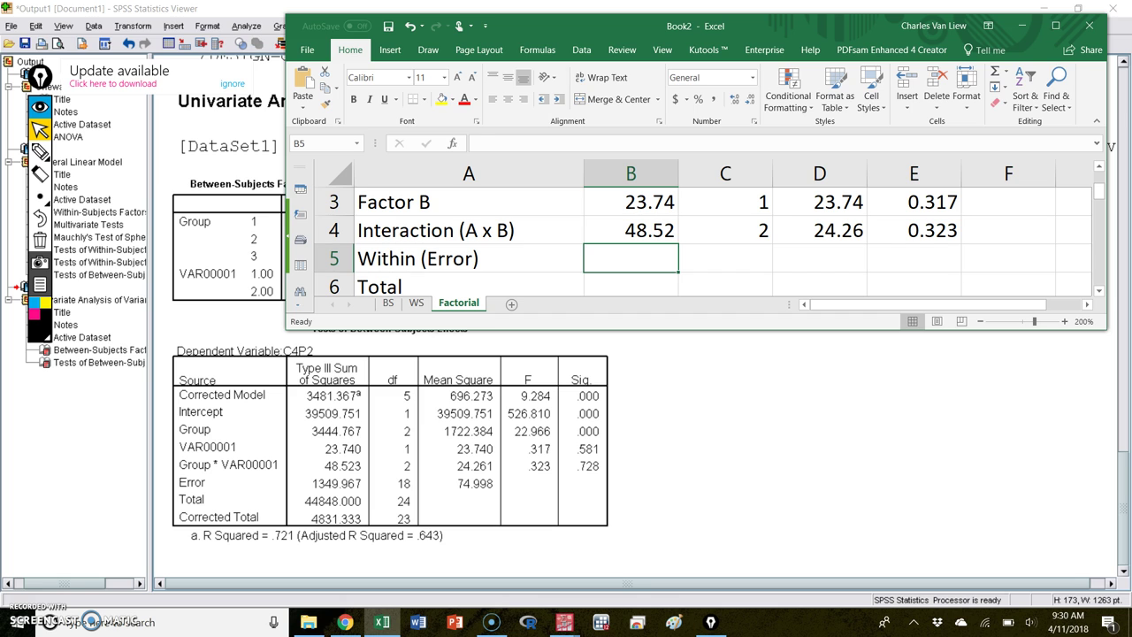
Fill the Within (Error) row with SS 1349.97, df 18 and MS 74.998
{"action": "type", "text": "1349.97"}
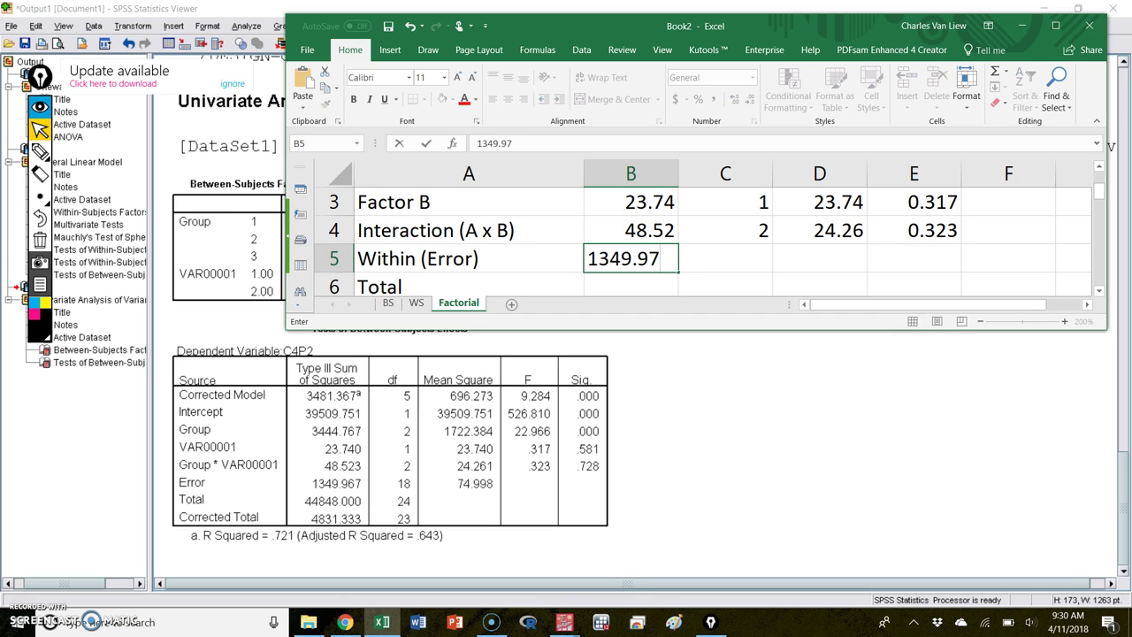
{"action": "key", "text": "Tab"}
{"action": "type", "text": "18"}
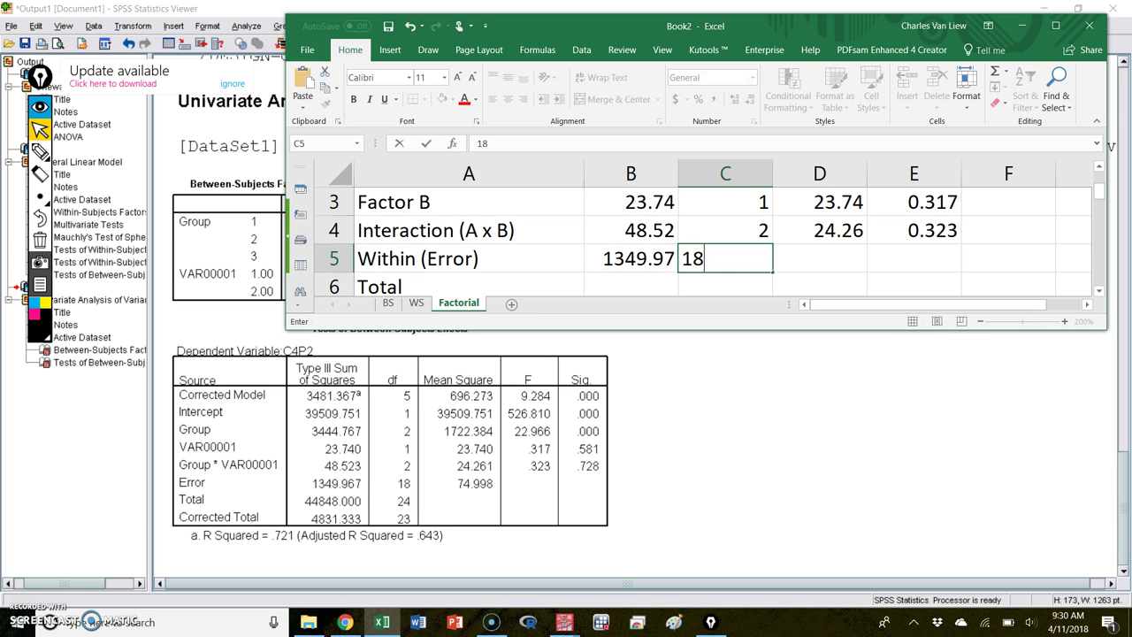
{"action": "key", "text": "Tab"}
{"action": "type", "text": "74.998"}
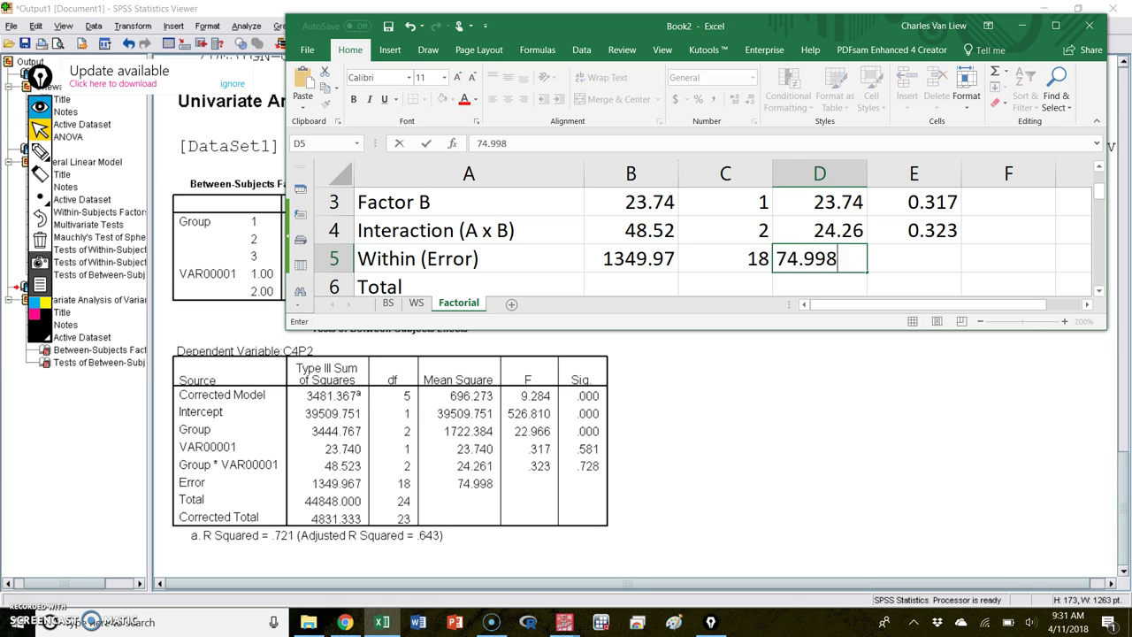
{"action": "key", "text": "Return"}
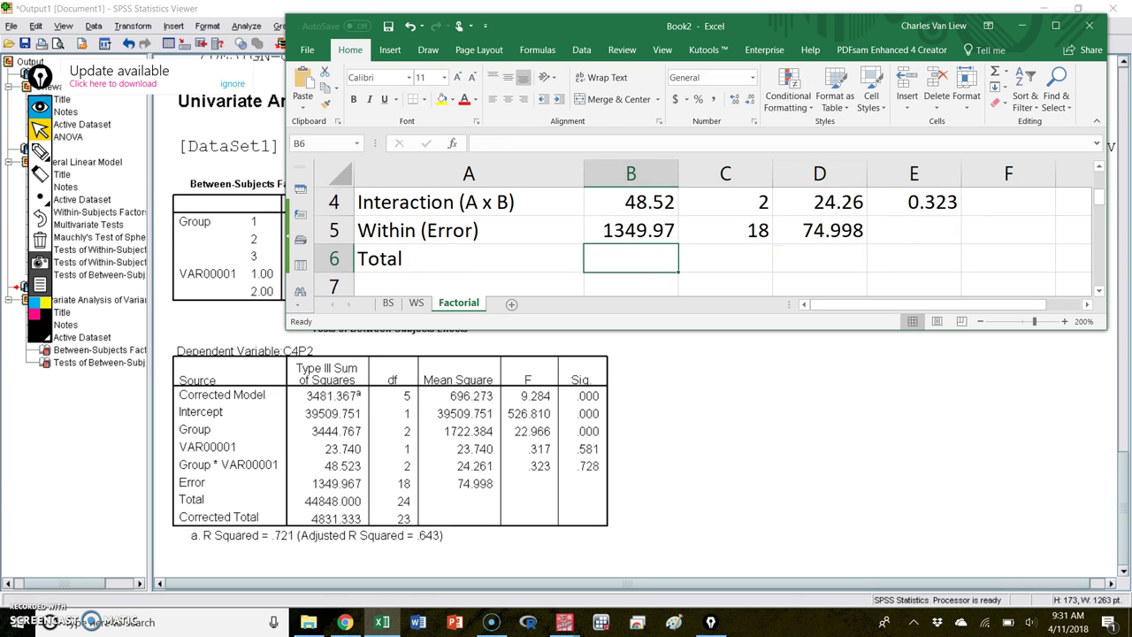
Fill the Total row of the factorial table with SS 4831.33 and df 23
{"action": "type", "text": "48"}
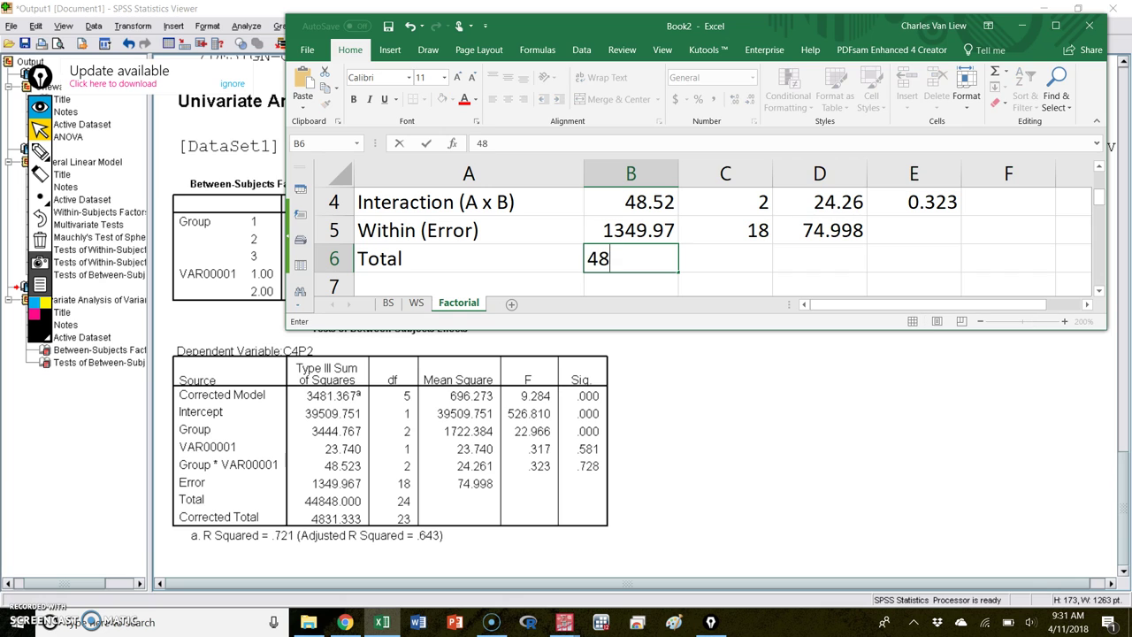
{"action": "type", "text": "31.33"}
{"action": "key", "text": "Tab"}
{"action": "type", "text": "23"}
{"action": "key", "text": "ctrl+Return"}
{"action": "left_click", "coordinate": [820, 258]}
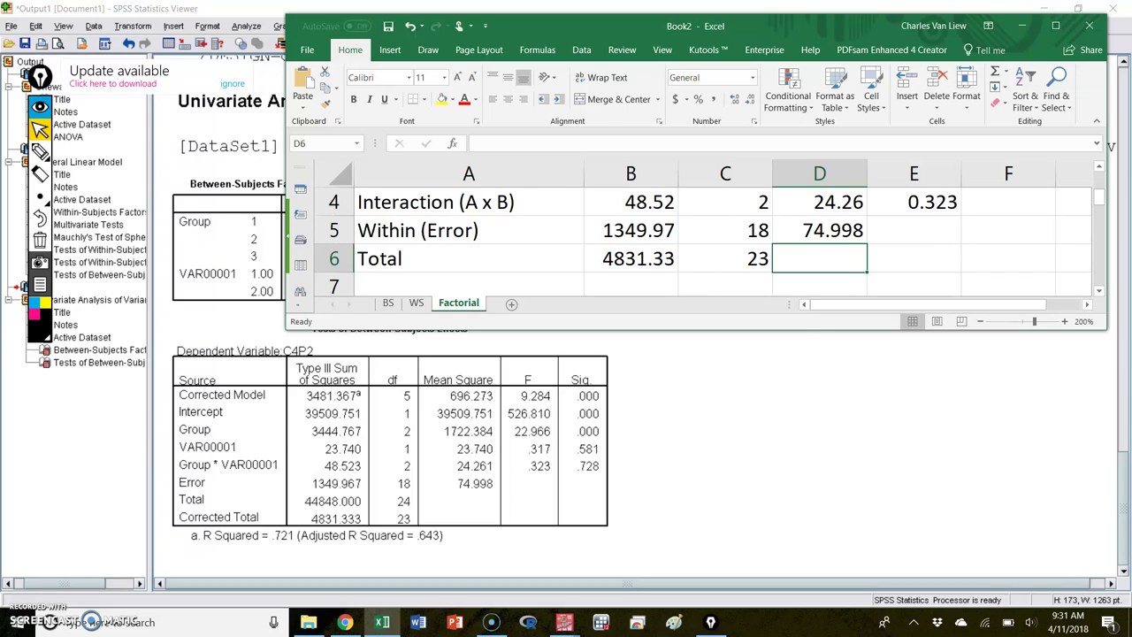
Maximize the workbook window and pen a division sign before Factor A's df and an equals sign before its MS
{"action": "key", "text": "super+Up"}
{"action": "scroll", "coordinate": [573, 372], "scroll_direction": "up", "scroll_amount": 1}
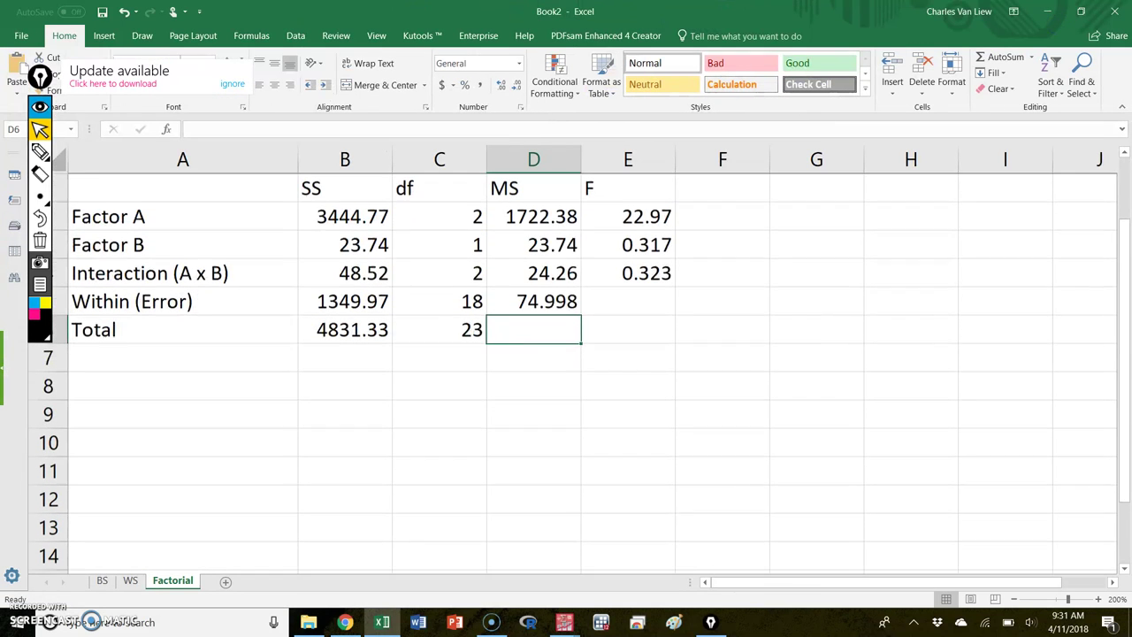
{"action": "left_click", "coordinate": [40, 150]}
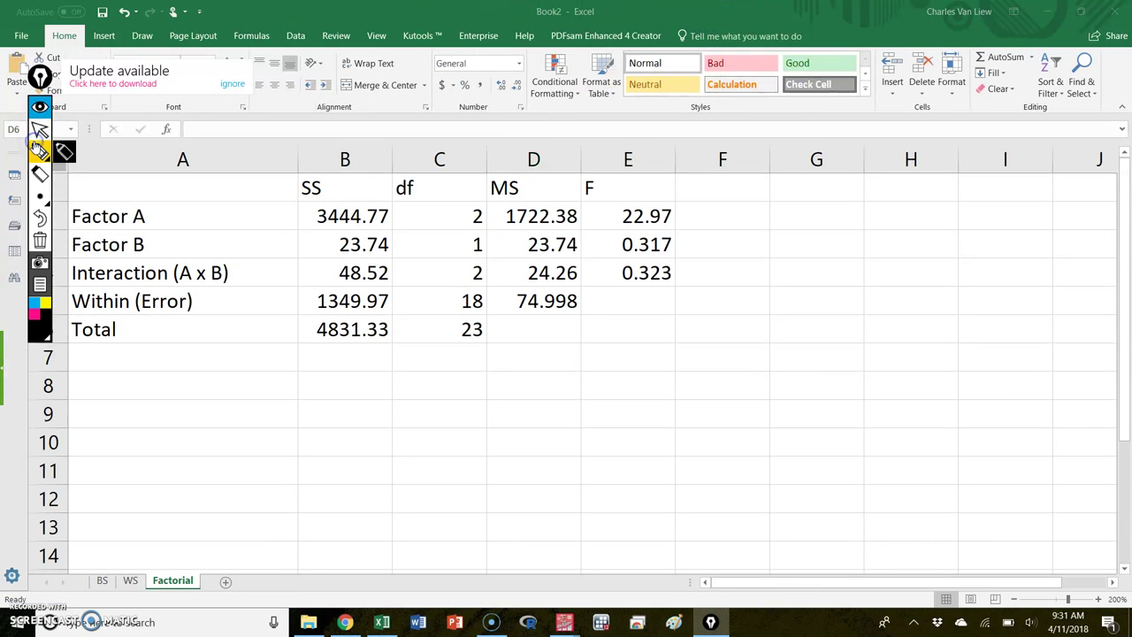
{"action": "left_click", "coordinate": [40, 151]}
{"action": "left_click_drag", "start_coordinate": [410, 216], "coordinate": [501, 223]}
{"action": "left_click", "coordinate": [420, 198]}
{"action": "left_click", "coordinate": [428, 223]}
{"action": "left_click", "coordinate": [492, 218]}
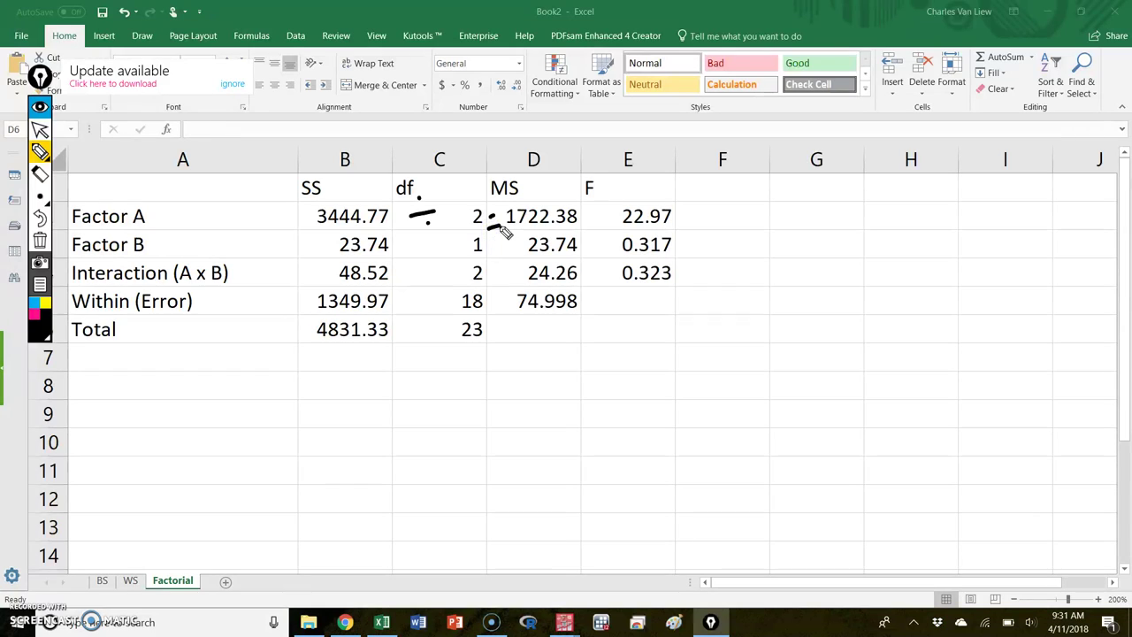
Switch the pen to blue, erase the black marks, and circle the MS values of Factor A and Within (Error)
{"action": "left_click", "coordinate": [36, 303]}
{"action": "left_click", "coordinate": [40, 241]}
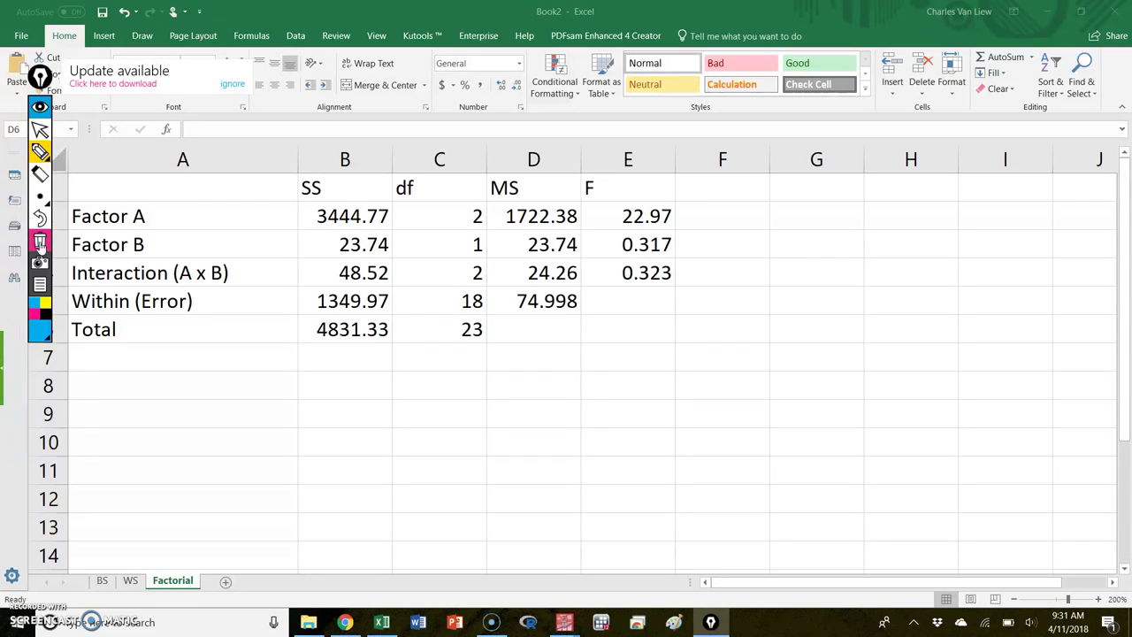
{"action": "mouse_move", "coordinate": [522, 198]}
{"action": "left_mouse_down"}
{"action": "mouse_move", "coordinate": [499, 228]}
{"action": "mouse_move", "coordinate": [556, 234]}
{"action": "mouse_move", "coordinate": [593, 209]}
{"action": "mouse_move", "coordinate": [522, 203]}
{"action": "left_mouse_up"}
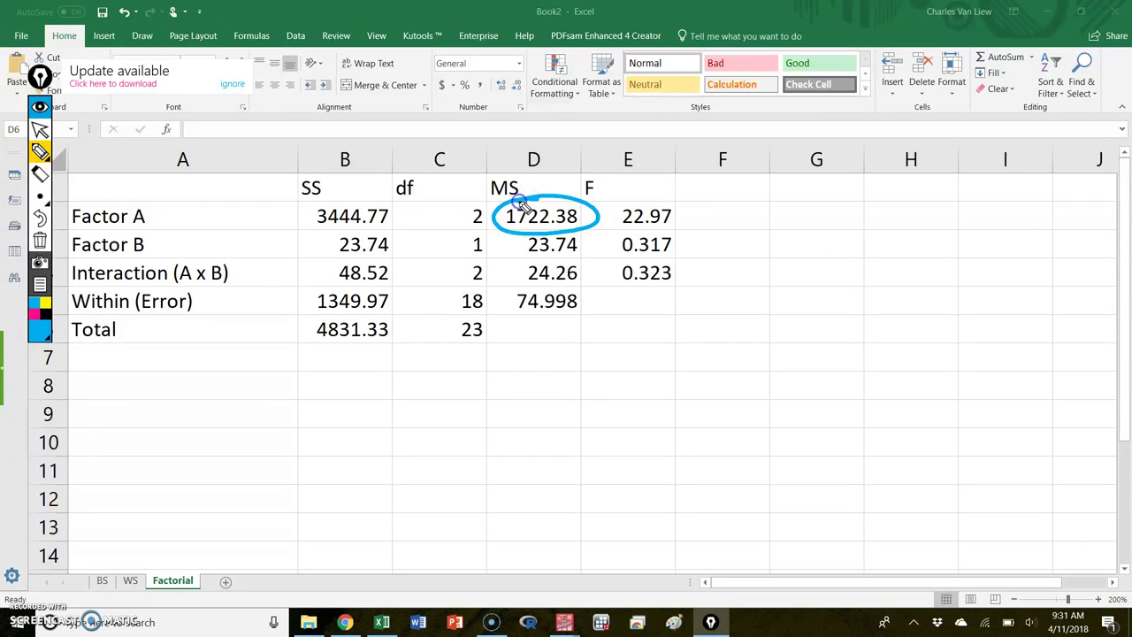
{"action": "mouse_move", "coordinate": [544, 285]}
{"action": "left_mouse_down"}
{"action": "mouse_move", "coordinate": [540, 325]}
{"action": "mouse_move", "coordinate": [575, 283]}
{"action": "mouse_move", "coordinate": [544, 290]}
{"action": "left_mouse_up"}
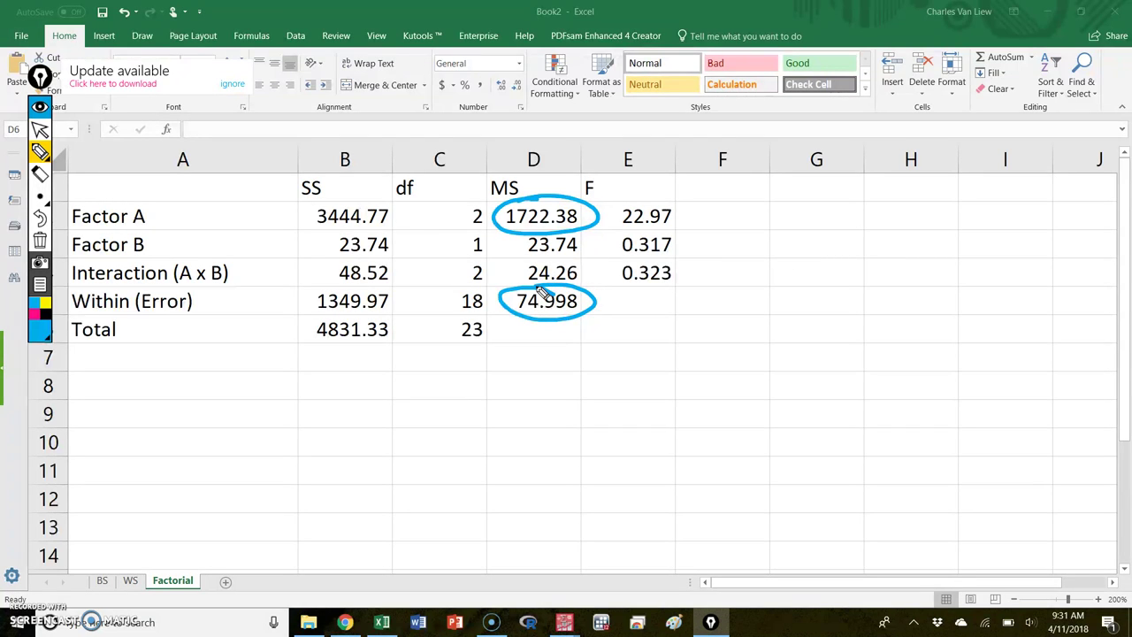
Handwrite the fraction MSA over MSE beside the table, add an arrow toward MSA, and circle MSE
{"action": "mouse_move", "coordinate": [802, 265]}
{"action": "left_mouse_down"}
{"action": "mouse_move", "coordinate": [814, 324]}
{"action": "mouse_move", "coordinate": [911, 231]}
{"action": "mouse_move", "coordinate": [888, 300]}
{"action": "left_mouse_up"}
{"action": "mouse_move", "coordinate": [942, 261]}
{"action": "left_mouse_down"}
{"action": "mouse_move", "coordinate": [954, 232]}
{"action": "mouse_move", "coordinate": [989, 276]}
{"action": "mouse_move", "coordinate": [989, 250]}
{"action": "left_mouse_up"}
{"action": "left_click_drag", "start_coordinate": [799, 343], "coordinate": [1011, 276]}
{"action": "mouse_move", "coordinate": [853, 416]}
{"action": "left_mouse_down"}
{"action": "mouse_move", "coordinate": [851, 376]}
{"action": "mouse_move", "coordinate": [920, 392]}
{"action": "left_mouse_up"}
{"action": "mouse_move", "coordinate": [940, 329]}
{"action": "left_mouse_down"}
{"action": "mouse_move", "coordinate": [917, 386]}
{"action": "mouse_move", "coordinate": [1014, 366]}
{"action": "mouse_move", "coordinate": [996, 354]}
{"action": "mouse_move", "coordinate": [988, 324]}
{"action": "left_mouse_up"}
{"action": "mouse_move", "coordinate": [1058, 186]}
{"action": "left_mouse_down"}
{"action": "mouse_move", "coordinate": [1015, 223]}
{"action": "mouse_move", "coordinate": [1003, 206]}
{"action": "mouse_move", "coordinate": [1026, 235]}
{"action": "left_mouse_up"}
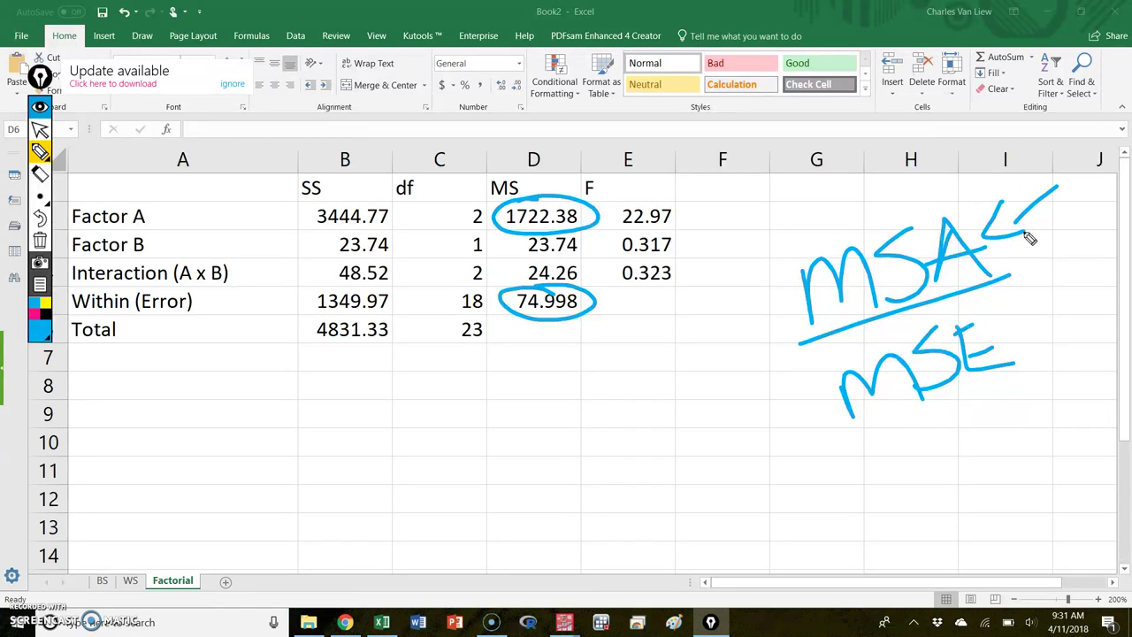
{"action": "mouse_move", "coordinate": [965, 292]}
{"action": "left_mouse_down"}
{"action": "mouse_move", "coordinate": [917, 430]}
{"action": "mouse_move", "coordinate": [902, 330]}
{"action": "left_mouse_up"}
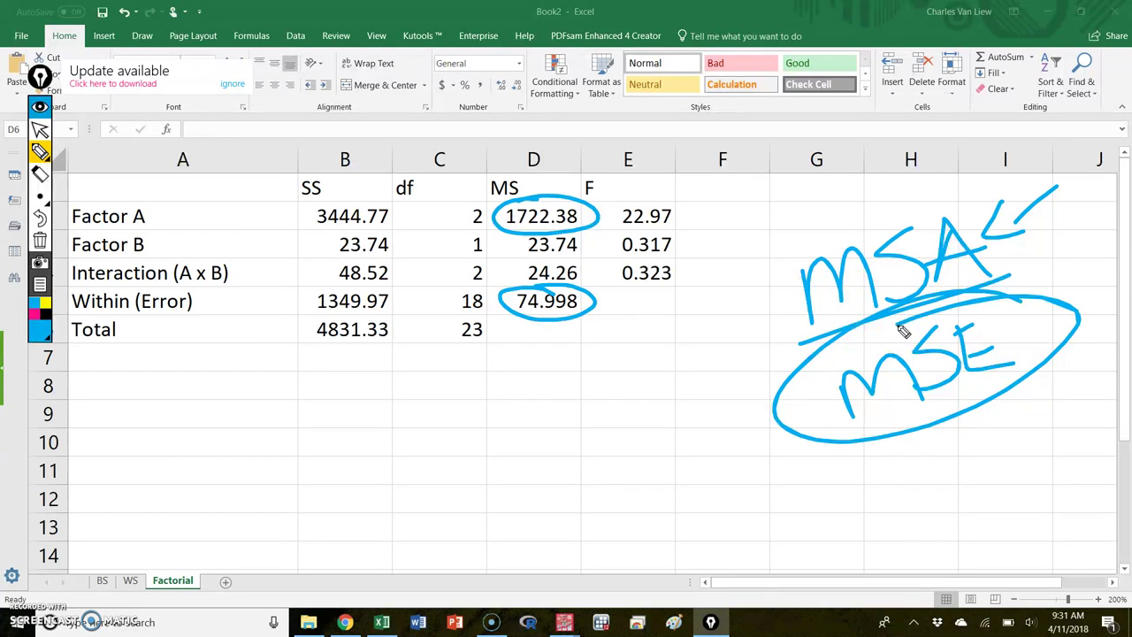
Underline the Factor A label, circle its MS and the error MS again, and erase all annotations
{"action": "left_click_drag", "start_coordinate": [62, 239], "coordinate": [152, 222]}
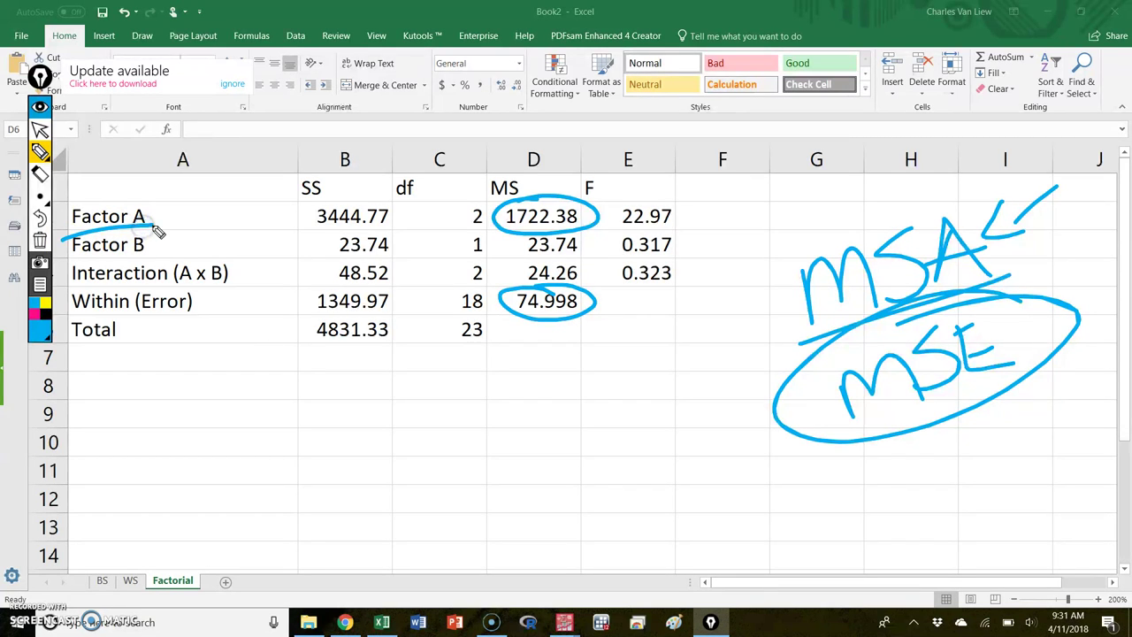
{"action": "mouse_move", "coordinate": [511, 208]}
{"action": "left_mouse_down"}
{"action": "mouse_move", "coordinate": [528, 240]}
{"action": "mouse_move", "coordinate": [577, 204]}
{"action": "mouse_move", "coordinate": [510, 218]}
{"action": "left_mouse_up"}
{"action": "mouse_move", "coordinate": [529, 290]}
{"action": "left_mouse_down"}
{"action": "mouse_move", "coordinate": [576, 324]}
{"action": "mouse_move", "coordinate": [527, 297]}
{"action": "left_mouse_up"}
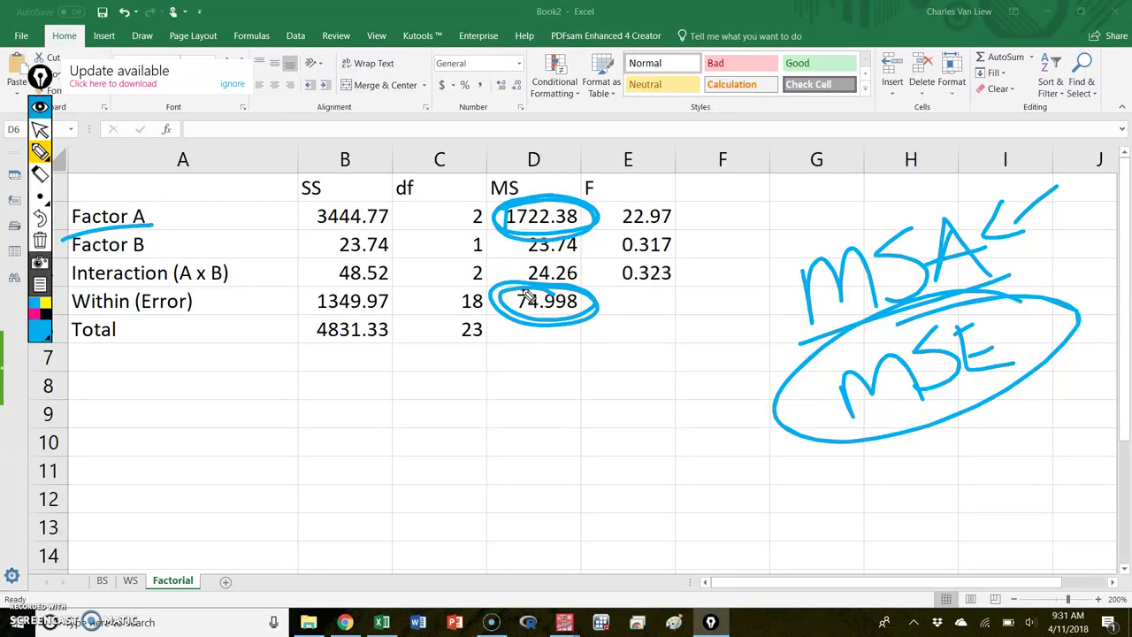
{"action": "left_click", "coordinate": [40, 240]}
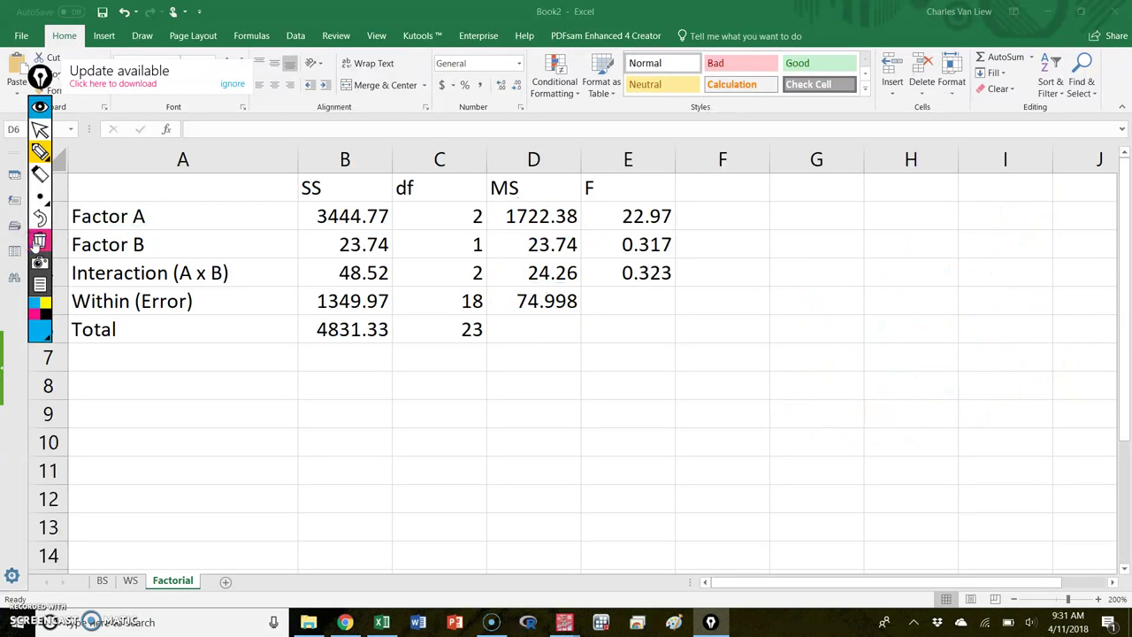
Circle Factor B's MS with the error MS, then the Interaction's MS with the error MS, erasing the marks after each pair
{"action": "mouse_move", "coordinate": [539, 233]}
{"action": "left_mouse_down"}
{"action": "mouse_move", "coordinate": [599, 253]}
{"action": "mouse_move", "coordinate": [561, 233]}
{"action": "left_mouse_up"}
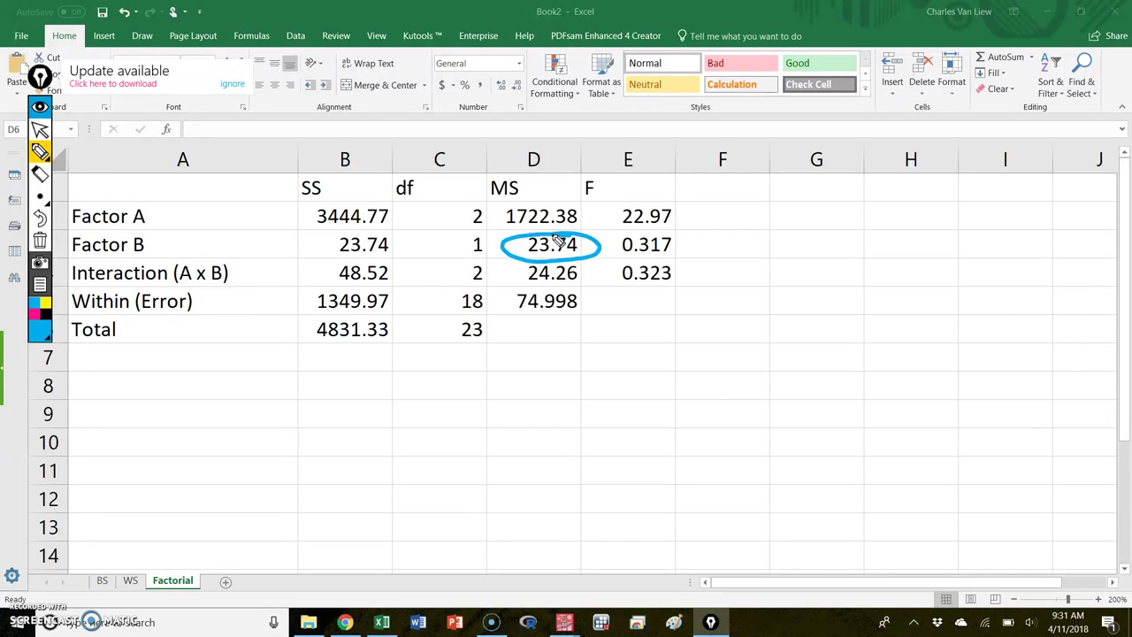
{"action": "mouse_move", "coordinate": [577, 287]}
{"action": "left_mouse_down"}
{"action": "mouse_move", "coordinate": [498, 292]}
{"action": "mouse_move", "coordinate": [549, 295]}
{"action": "left_mouse_up"}
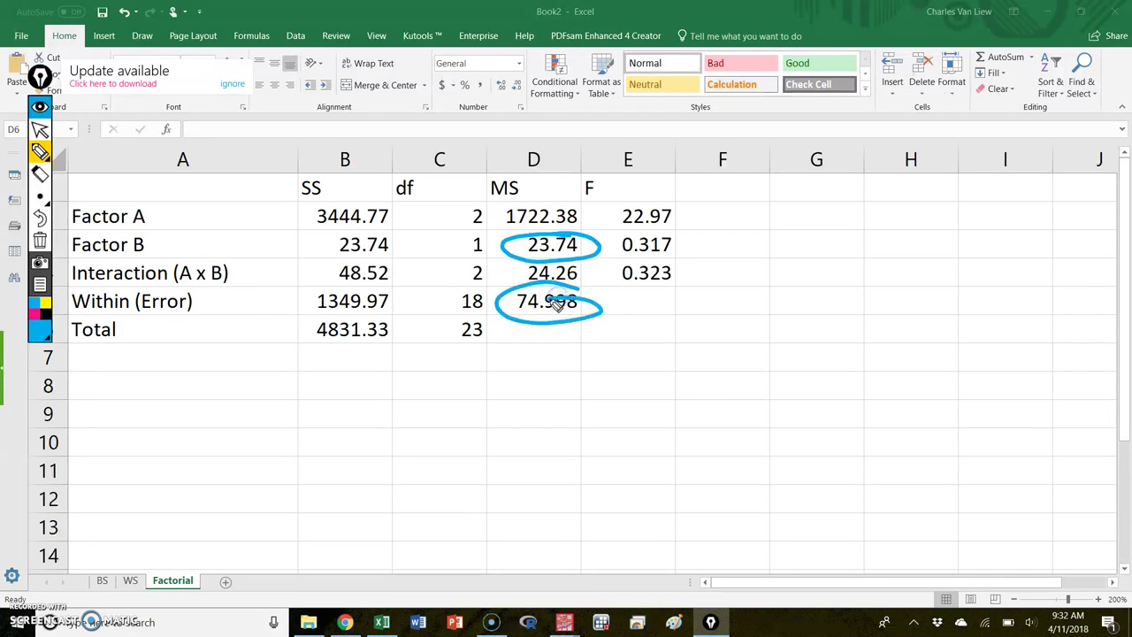
{"action": "left_click", "coordinate": [40, 240]}
{"action": "mouse_move", "coordinate": [530, 254]}
{"action": "left_mouse_down"}
{"action": "mouse_move", "coordinate": [547, 285]}
{"action": "mouse_move", "coordinate": [590, 272]}
{"action": "mouse_move", "coordinate": [553, 257]}
{"action": "mouse_move", "coordinate": [493, 295]}
{"action": "mouse_move", "coordinate": [590, 302]}
{"action": "mouse_move", "coordinate": [559, 296]}
{"action": "left_mouse_up"}
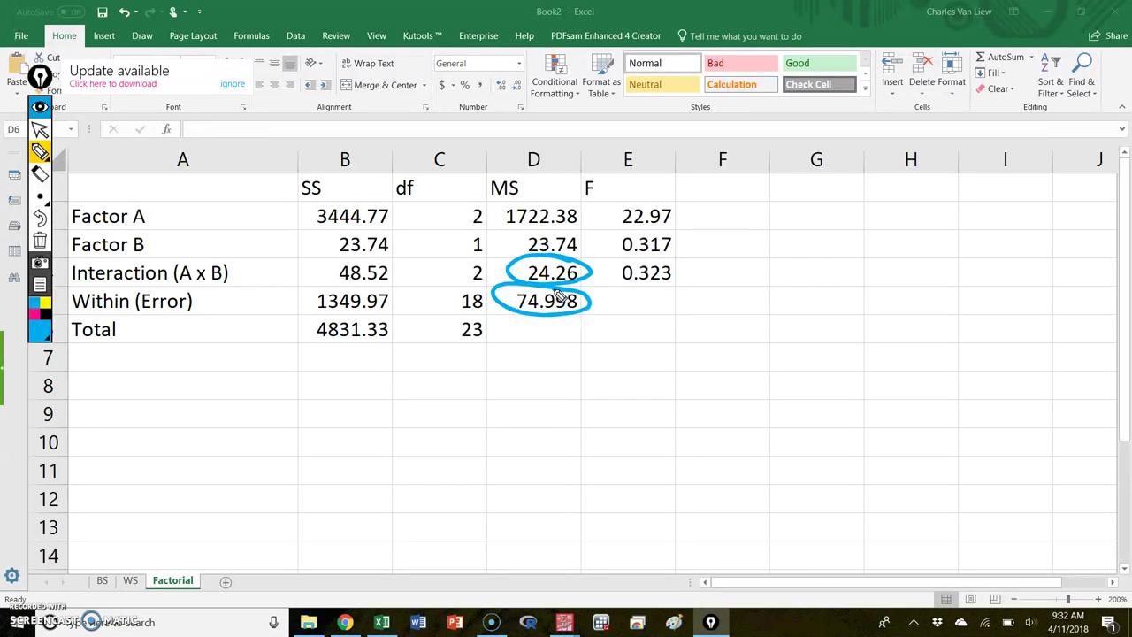
{"action": "left_click", "coordinate": [40, 240]}
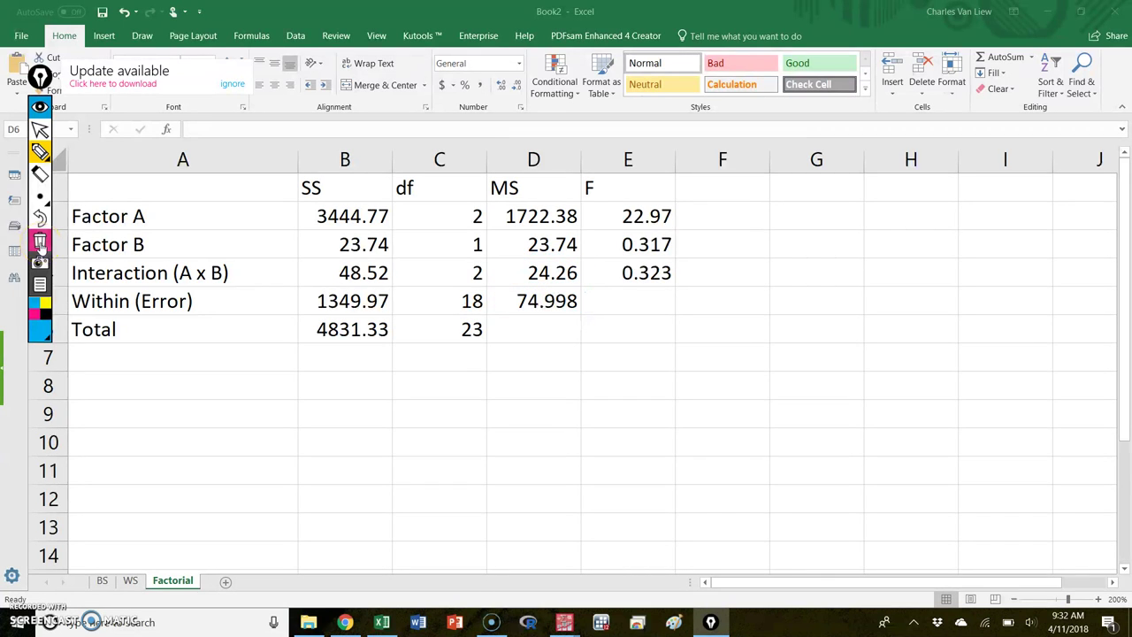
Circle Factor A's MS, the error MS and Factor A's F value, and erase the circles
{"action": "mouse_move", "coordinate": [542, 199]}
{"action": "left_mouse_down"}
{"action": "mouse_move", "coordinate": [587, 220]}
{"action": "mouse_move", "coordinate": [521, 202]}
{"action": "left_mouse_up"}
{"action": "mouse_move", "coordinate": [548, 288]}
{"action": "left_mouse_down"}
{"action": "mouse_move", "coordinate": [549, 326]}
{"action": "mouse_move", "coordinate": [554, 297]}
{"action": "left_mouse_up"}
{"action": "mouse_move", "coordinate": [668, 197]}
{"action": "left_mouse_down"}
{"action": "mouse_move", "coordinate": [605, 217]}
{"action": "mouse_move", "coordinate": [687, 218]}
{"action": "mouse_move", "coordinate": [652, 203]}
{"action": "left_mouse_up"}
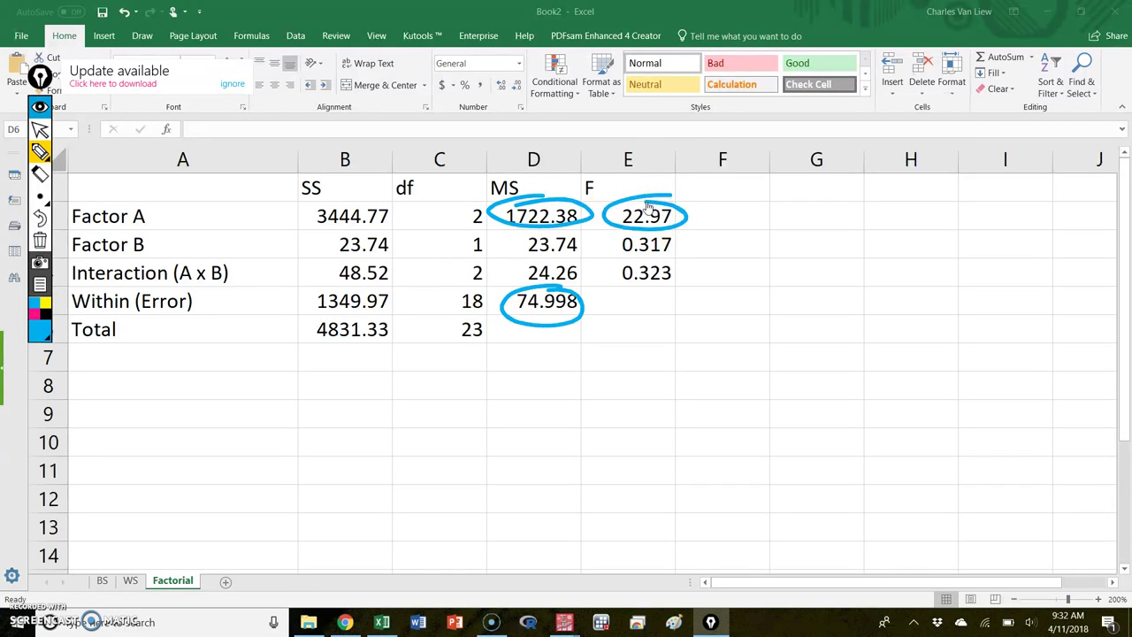
{"action": "left_click", "coordinate": [40, 241]}
Circle Factor B's MS, the error MS and Factor B's F value, and erase the circles
{"action": "mouse_move", "coordinate": [577, 233]}
{"action": "left_mouse_down"}
{"action": "mouse_move", "coordinate": [511, 249]}
{"action": "mouse_move", "coordinate": [588, 240]}
{"action": "mouse_move", "coordinate": [559, 246]}
{"action": "left_mouse_up"}
{"action": "mouse_move", "coordinate": [566, 287]}
{"action": "left_mouse_down"}
{"action": "mouse_move", "coordinate": [501, 309]}
{"action": "mouse_move", "coordinate": [531, 299]}
{"action": "left_mouse_up"}
{"action": "mouse_move", "coordinate": [674, 228]}
{"action": "left_mouse_down"}
{"action": "mouse_move", "coordinate": [591, 241]}
{"action": "mouse_move", "coordinate": [682, 242]}
{"action": "mouse_move", "coordinate": [650, 231]}
{"action": "left_mouse_up"}
{"action": "left_click", "coordinate": [39, 243]}
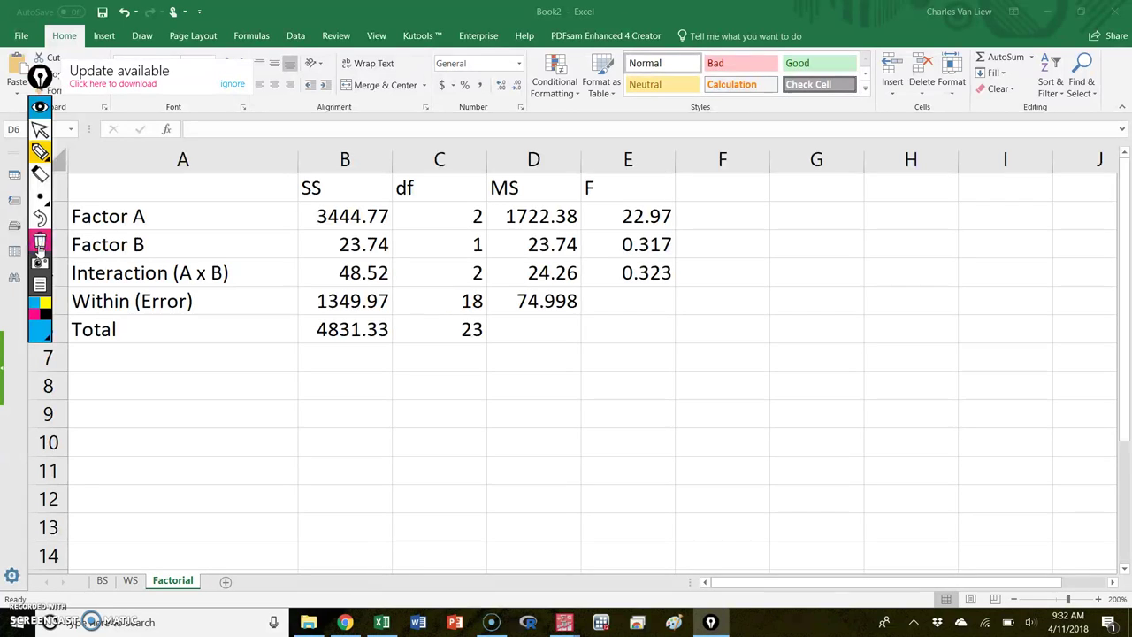
Circle the Interaction's MS, the error MS and the Interaction's F value, and erase the circles
{"action": "mouse_move", "coordinate": [549, 257]}
{"action": "left_mouse_down"}
{"action": "mouse_move", "coordinate": [579, 258]}
{"action": "mouse_move", "coordinate": [558, 266]}
{"action": "mouse_move", "coordinate": [587, 294]}
{"action": "left_mouse_up"}
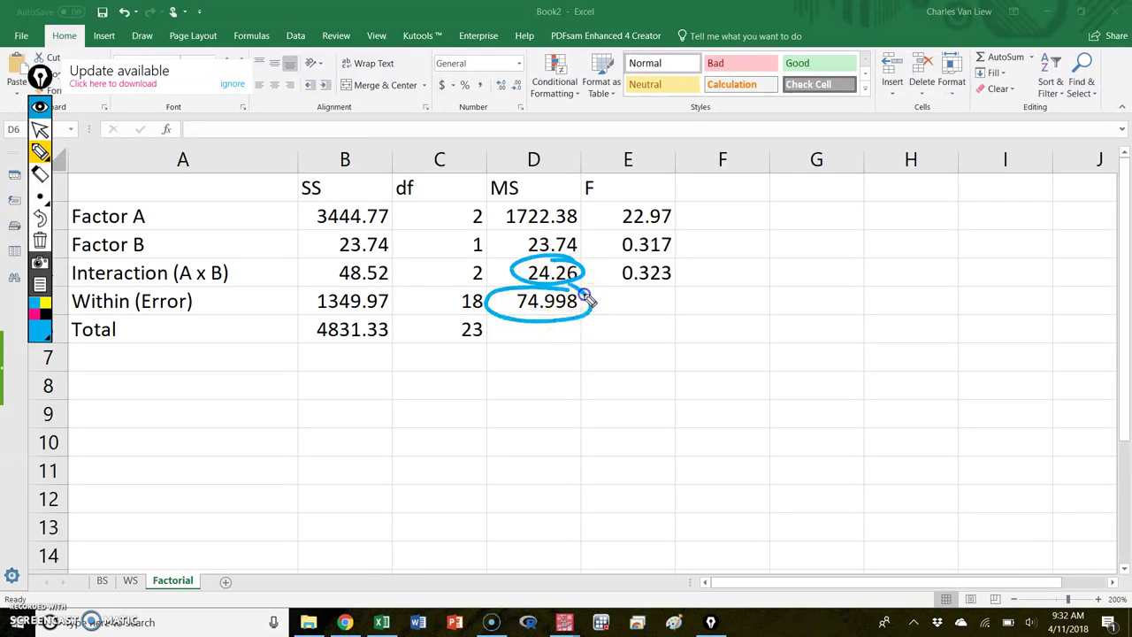
{"action": "mouse_move", "coordinate": [650, 257]}
{"action": "left_mouse_down"}
{"action": "mouse_move", "coordinate": [586, 273]}
{"action": "mouse_move", "coordinate": [643, 268]}
{"action": "left_mouse_up"}
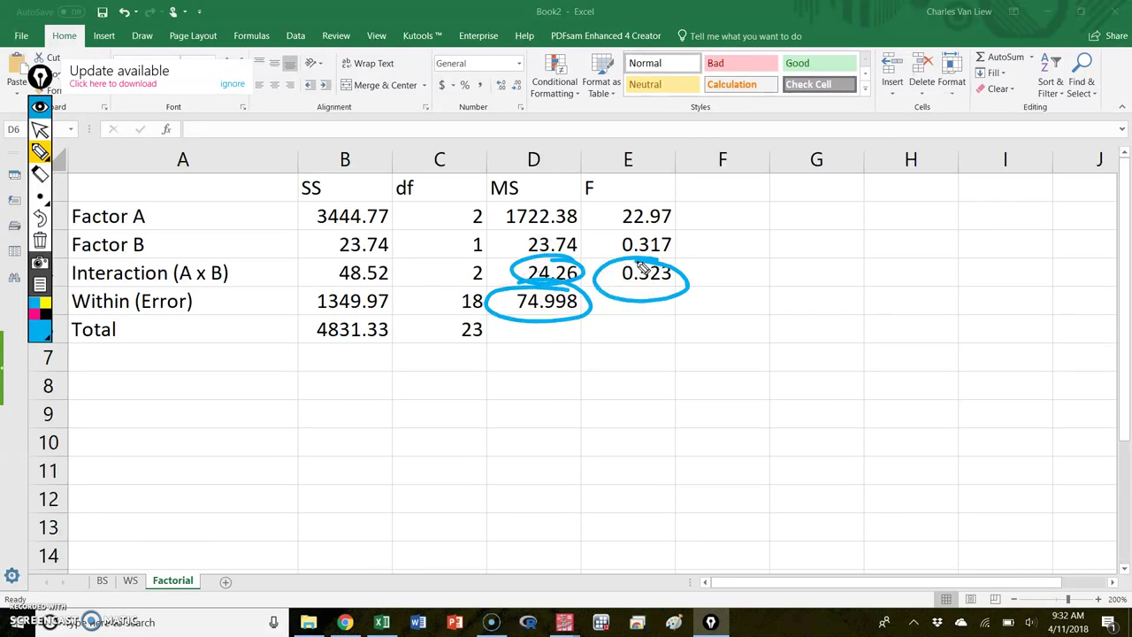
{"action": "left_click", "coordinate": [39, 241]}
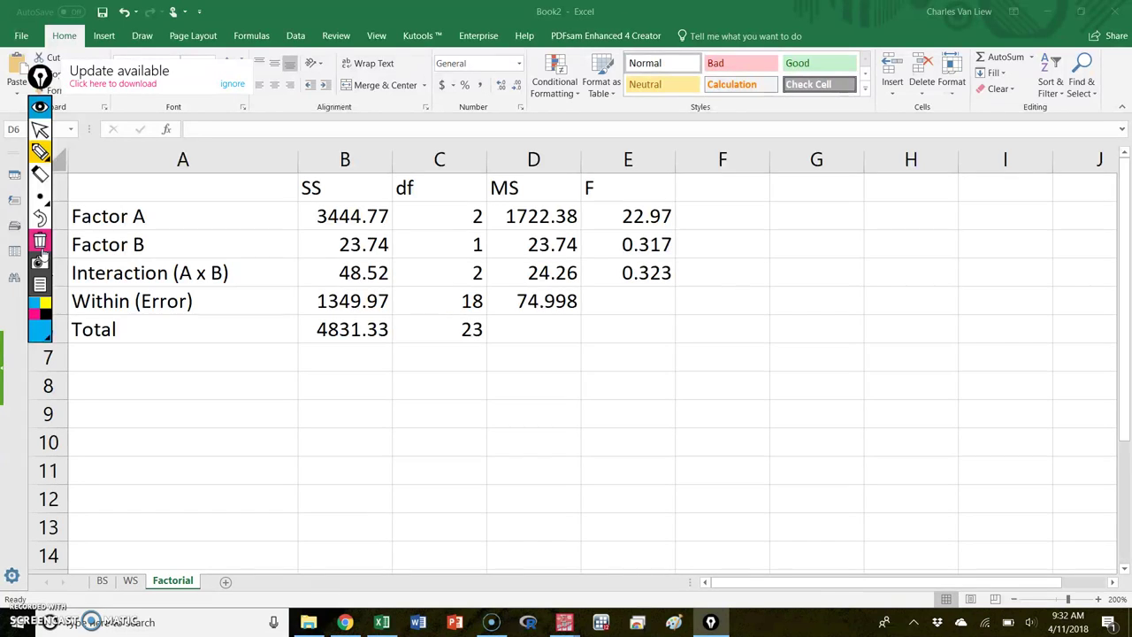
Circle the four component df values, underline the total df, write 18+2+1+2 = 23 beside the table, and erase the annotations
{"action": "mouse_move", "coordinate": [454, 195]}
{"action": "left_mouse_down"}
{"action": "mouse_move", "coordinate": [434, 266]}
{"action": "mouse_move", "coordinate": [495, 222]}
{"action": "mouse_move", "coordinate": [460, 184]}
{"action": "left_mouse_up"}
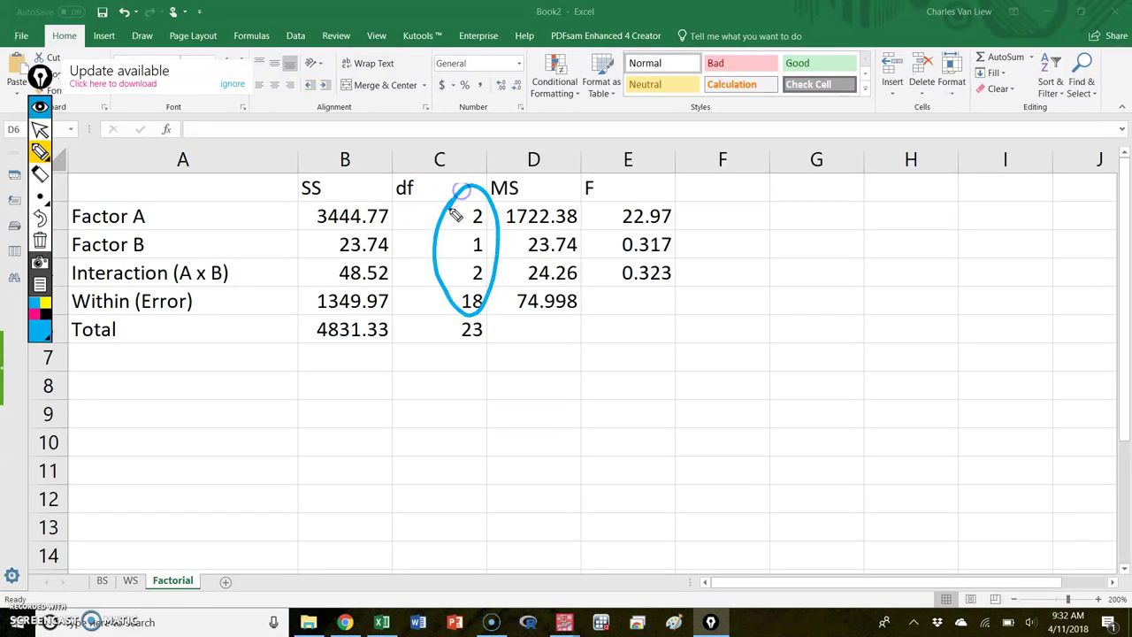
{"action": "left_click_drag", "start_coordinate": [429, 340], "coordinate": [490, 337]}
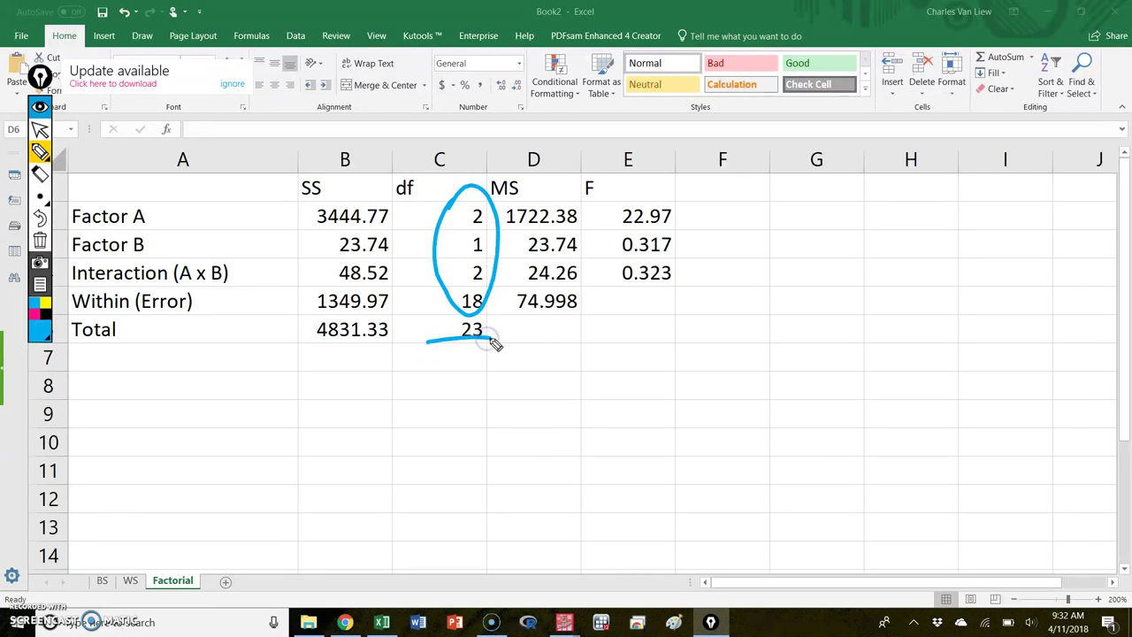
{"action": "left_click_drag", "start_coordinate": [788, 285], "coordinate": [791, 359]}
{"action": "mouse_move", "coordinate": [826, 298]}
{"action": "left_mouse_down"}
{"action": "mouse_move", "coordinate": [824, 334]}
{"action": "mouse_move", "coordinate": [859, 338]}
{"action": "mouse_move", "coordinate": [844, 330]}
{"action": "mouse_move", "coordinate": [969, 309]}
{"action": "mouse_move", "coordinate": [992, 323]}
{"action": "mouse_move", "coordinate": [1027, 305]}
{"action": "mouse_move", "coordinate": [1071, 253]}
{"action": "mouse_move", "coordinate": [1082, 298]}
{"action": "left_mouse_up"}
{"action": "mouse_move", "coordinate": [900, 390]}
{"action": "left_mouse_down"}
{"action": "mouse_move", "coordinate": [942, 402]}
{"action": "mouse_move", "coordinate": [1008, 348]}
{"action": "mouse_move", "coordinate": [987, 388]}
{"action": "mouse_move", "coordinate": [1009, 384]}
{"action": "mouse_move", "coordinate": [1051, 330]}
{"action": "mouse_move", "coordinate": [1058, 361]}
{"action": "mouse_move", "coordinate": [1040, 389]}
{"action": "left_mouse_up"}
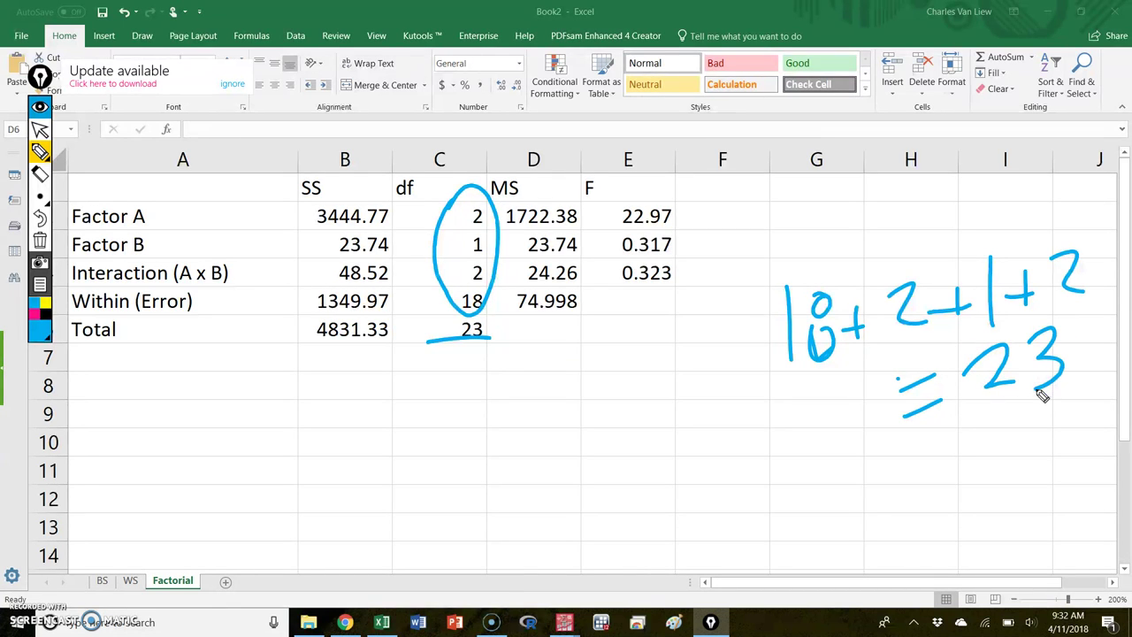
{"action": "left_click", "coordinate": [40, 241]}
Box the four component SS values, underline the total SS, and erase the marks
{"action": "mouse_move", "coordinate": [298, 209]}
{"action": "left_mouse_down"}
{"action": "mouse_move", "coordinate": [396, 212]}
{"action": "mouse_move", "coordinate": [382, 325]}
{"action": "mouse_move", "coordinate": [299, 270]}
{"action": "mouse_move", "coordinate": [302, 220]}
{"action": "left_mouse_up"}
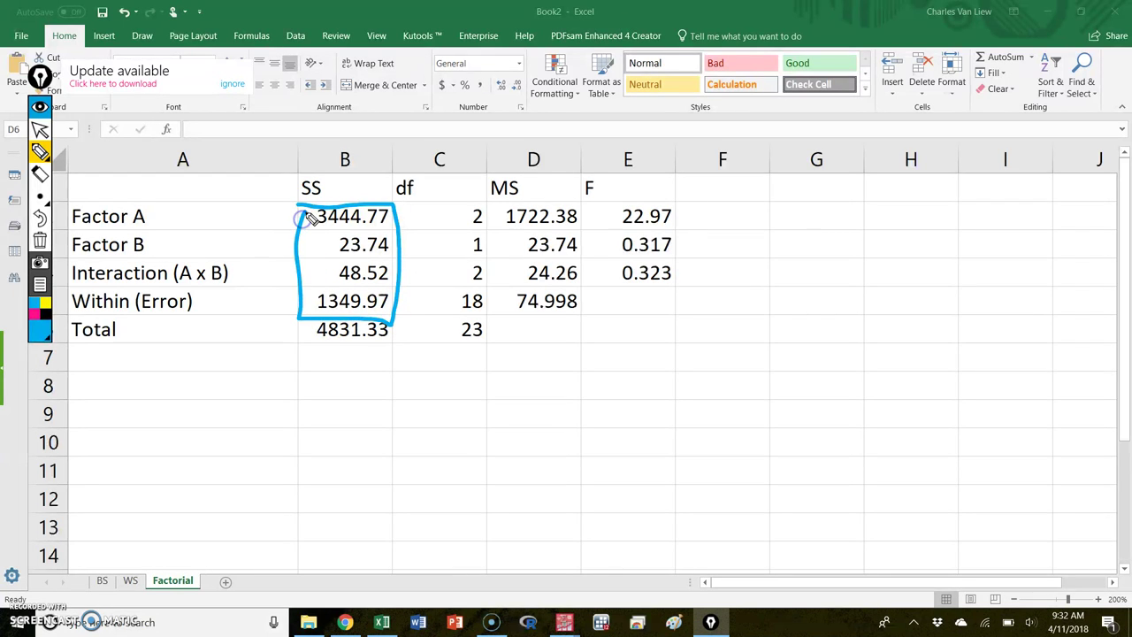
{"action": "left_click_drag", "start_coordinate": [291, 350], "coordinate": [395, 342]}
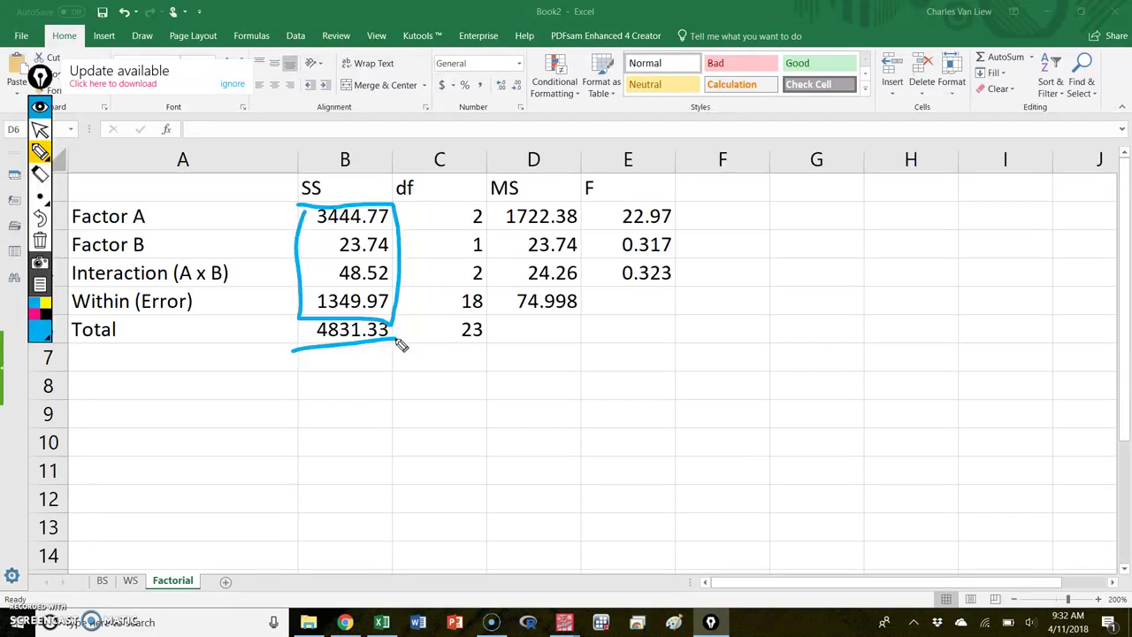
{"action": "left_click", "coordinate": [40, 243]}
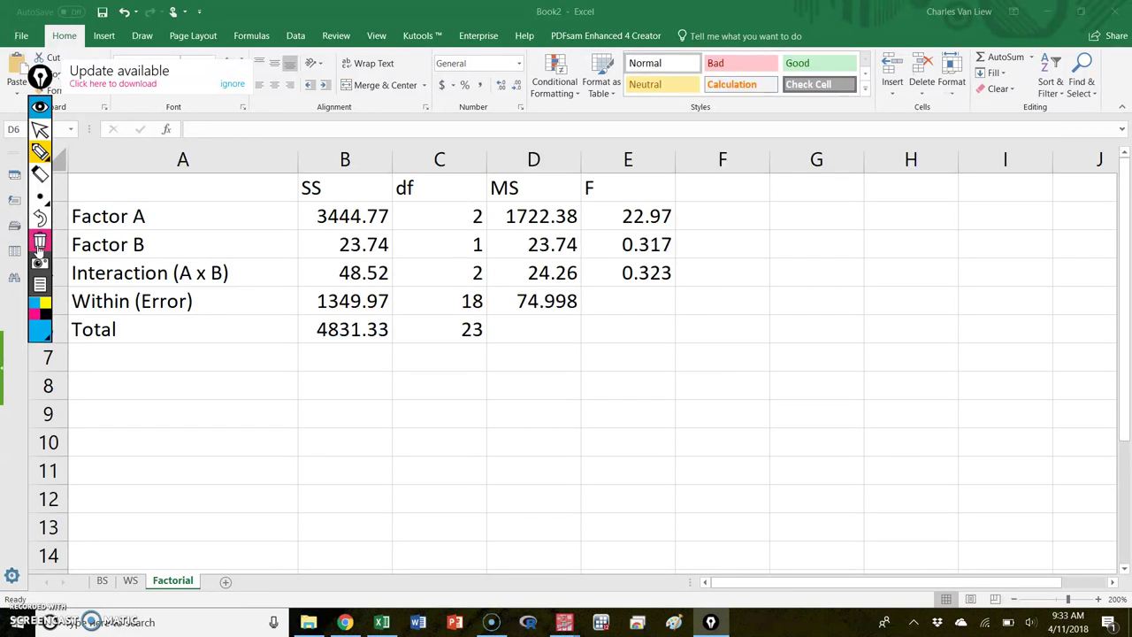
Handwrite the formula SS/df = MS in blue beside the table
{"action": "left_click_drag", "start_coordinate": [745, 304], "coordinate": [705, 355]}
{"action": "mouse_move", "coordinate": [779, 288]}
{"action": "left_mouse_down"}
{"action": "mouse_move", "coordinate": [786, 324]}
{"action": "mouse_move", "coordinate": [759, 333]}
{"action": "left_mouse_up"}
{"action": "left_click_drag", "start_coordinate": [832, 237], "coordinate": [793, 354]}
{"action": "mouse_move", "coordinate": [863, 285]}
{"action": "left_mouse_down"}
{"action": "mouse_move", "coordinate": [841, 298]}
{"action": "mouse_move", "coordinate": [873, 321]}
{"action": "mouse_move", "coordinate": [900, 233]}
{"action": "mouse_move", "coordinate": [903, 281]}
{"action": "left_mouse_up"}
{"action": "mouse_move", "coordinate": [933, 270]}
{"action": "left_mouse_down"}
{"action": "mouse_move", "coordinate": [963, 264]}
{"action": "mouse_move", "coordinate": [974, 277]}
{"action": "mouse_move", "coordinate": [1031, 229]}
{"action": "mouse_move", "coordinate": [1038, 264]}
{"action": "left_mouse_up"}
{"action": "left_click_drag", "start_coordinate": [1066, 205], "coordinate": [1064, 264]}
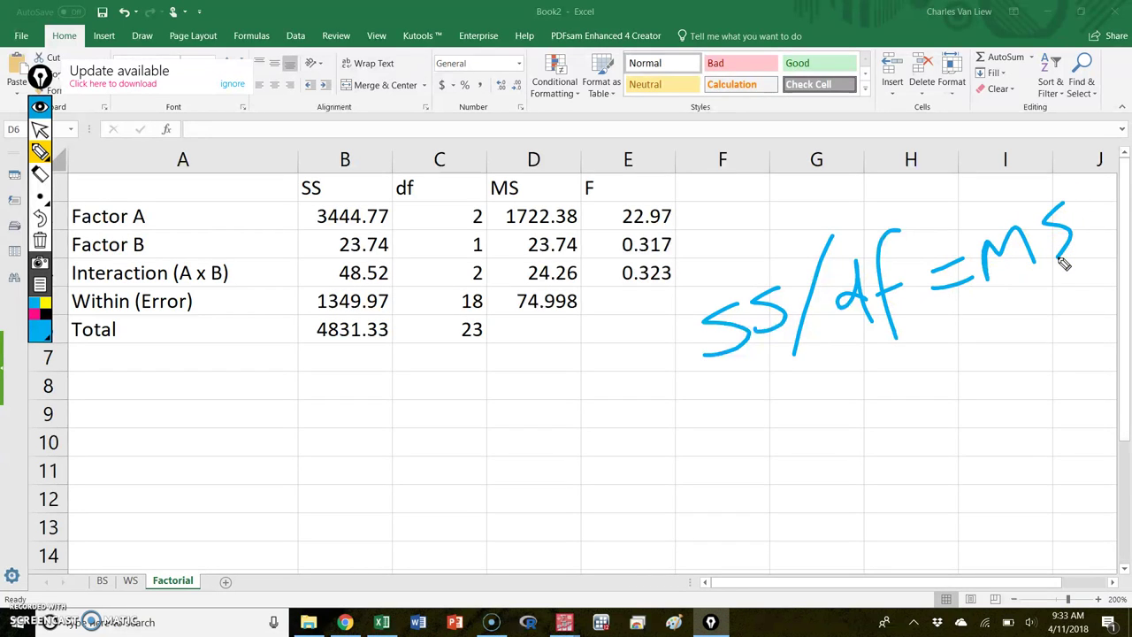
Circle the component SS and df values as two groups and underline their totals in the Total row
{"action": "mouse_move", "coordinate": [325, 200]}
{"action": "left_mouse_down"}
{"action": "mouse_move", "coordinate": [296, 293]}
{"action": "mouse_move", "coordinate": [363, 316]}
{"action": "mouse_move", "coordinate": [395, 240]}
{"action": "mouse_move", "coordinate": [321, 215]}
{"action": "left_mouse_up"}
{"action": "mouse_move", "coordinate": [458, 199]}
{"action": "left_mouse_down"}
{"action": "mouse_move", "coordinate": [498, 298]}
{"action": "mouse_move", "coordinate": [460, 204]}
{"action": "left_mouse_up"}
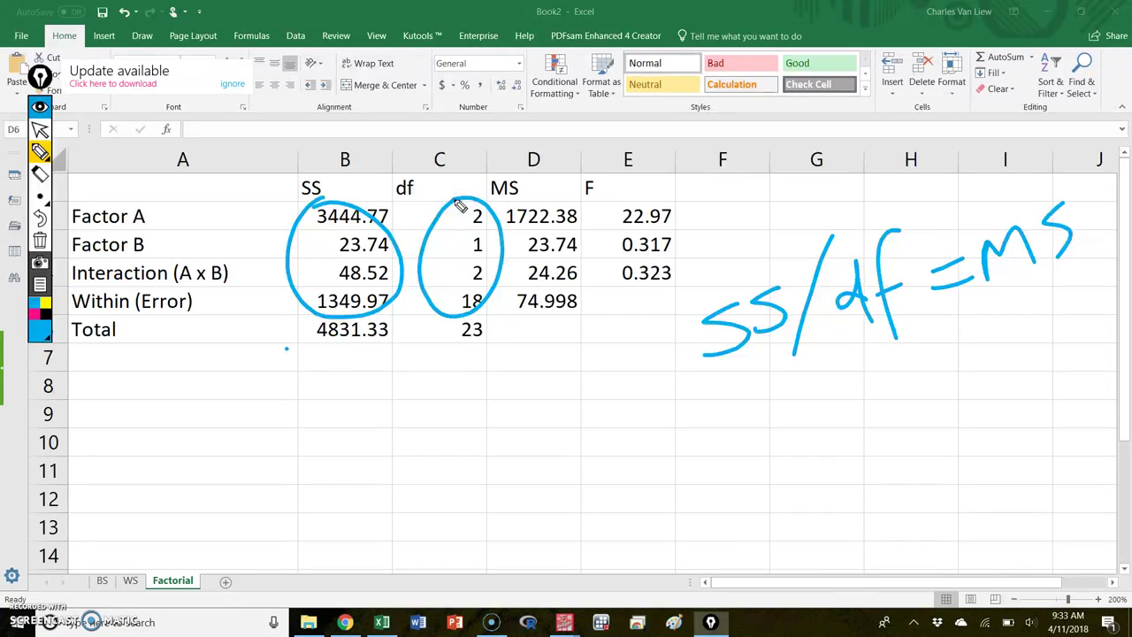
{"action": "left_click_drag", "start_coordinate": [285, 349], "coordinate": [500, 336]}
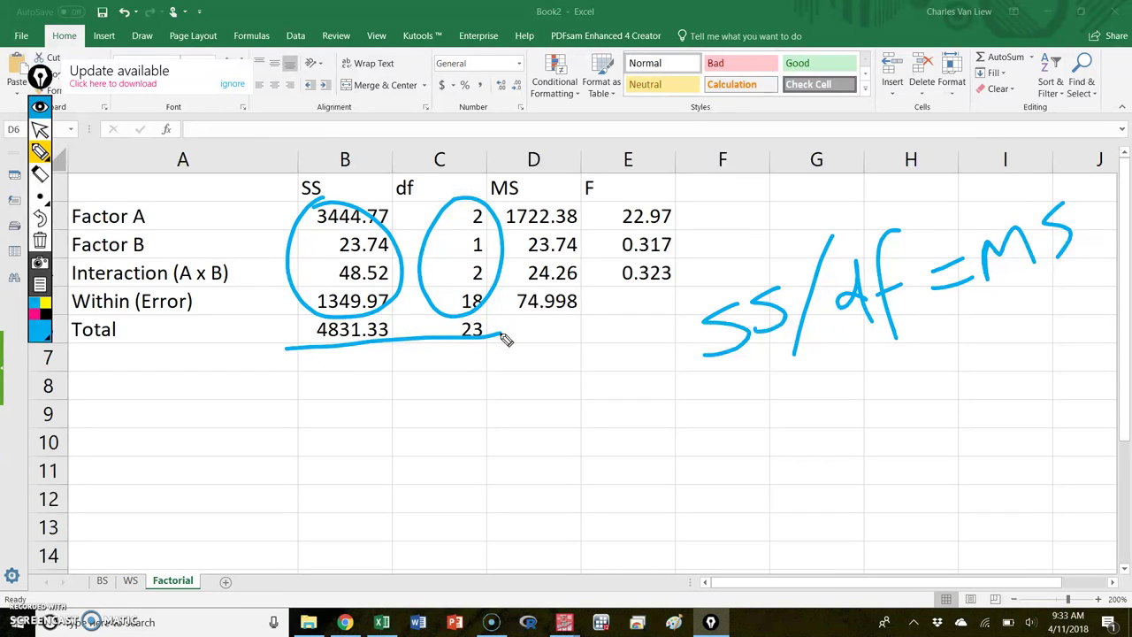
Handwrite the formula MSA over MSE = F in the empty area below the table
{"action": "mouse_move", "coordinate": [499, 453]}
{"action": "left_mouse_down"}
{"action": "mouse_move", "coordinate": [537, 434]}
{"action": "mouse_move", "coordinate": [572, 447]}
{"action": "left_mouse_up"}
{"action": "mouse_move", "coordinate": [605, 375]}
{"action": "left_mouse_down"}
{"action": "mouse_move", "coordinate": [580, 442]}
{"action": "mouse_move", "coordinate": [655, 397]}
{"action": "mouse_move", "coordinate": [672, 412]}
{"action": "left_mouse_up"}
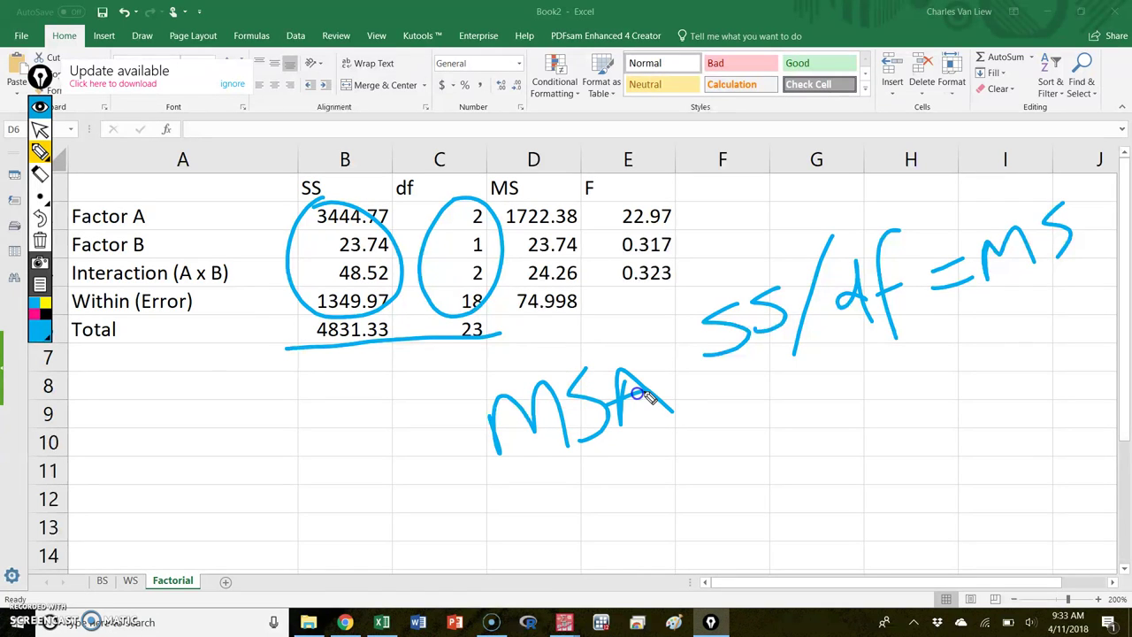
{"action": "left_click_drag", "start_coordinate": [441, 485], "coordinate": [734, 420]}
{"action": "left_click_drag", "start_coordinate": [512, 497], "coordinate": [591, 522]}
{"action": "mouse_move", "coordinate": [639, 467]}
{"action": "left_mouse_down"}
{"action": "mouse_move", "coordinate": [685, 517]}
{"action": "mouse_move", "coordinate": [681, 489]}
{"action": "left_mouse_up"}
{"action": "left_click_drag", "start_coordinate": [637, 475], "coordinate": [672, 461]}
{"action": "left_click_drag", "start_coordinate": [769, 423], "coordinate": [812, 409]}
{"action": "left_click_drag", "start_coordinate": [778, 448], "coordinate": [821, 436]}
{"action": "mouse_move", "coordinate": [858, 379]}
{"action": "left_mouse_down"}
{"action": "mouse_move", "coordinate": [877, 469]}
{"action": "mouse_move", "coordinate": [909, 360]}
{"action": "left_mouse_up"}
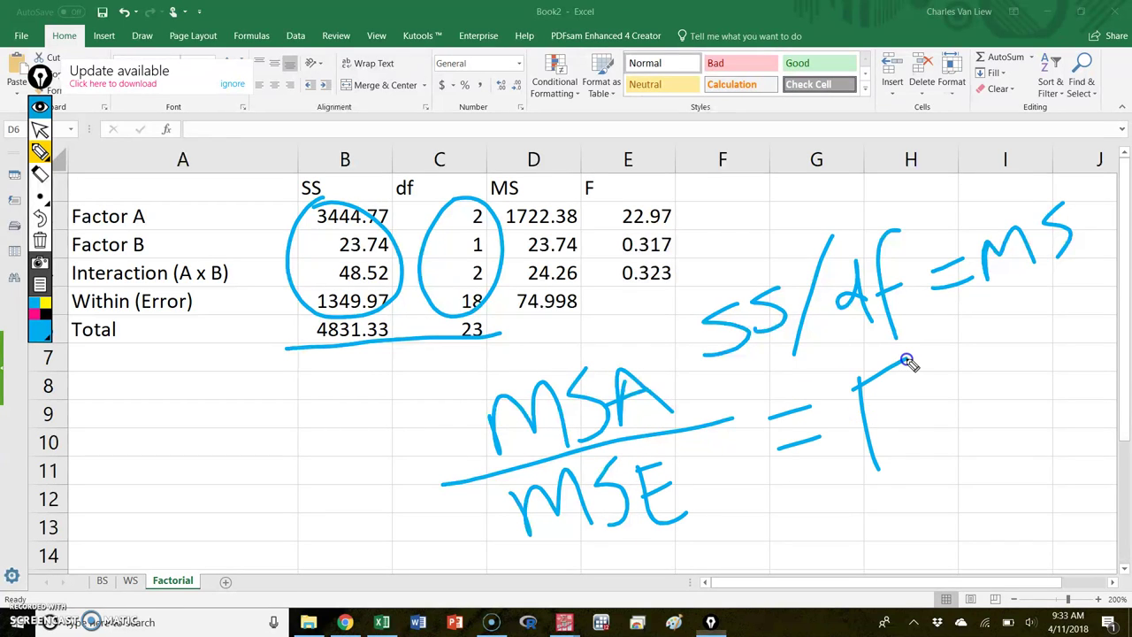
{"action": "left_click_drag", "start_coordinate": [867, 437], "coordinate": [903, 416]}
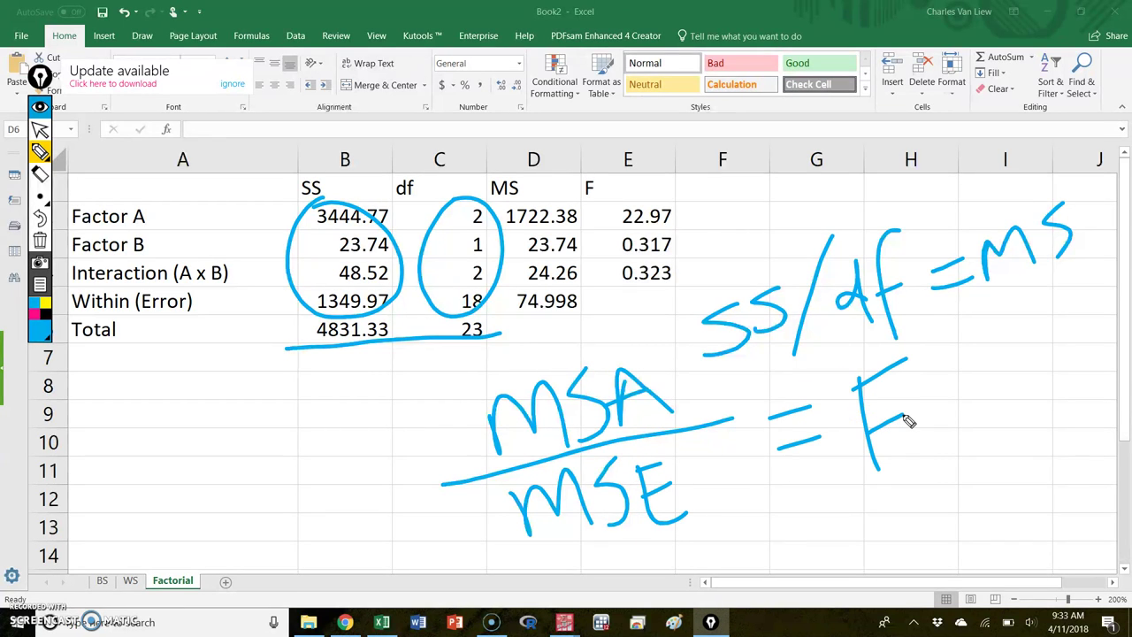